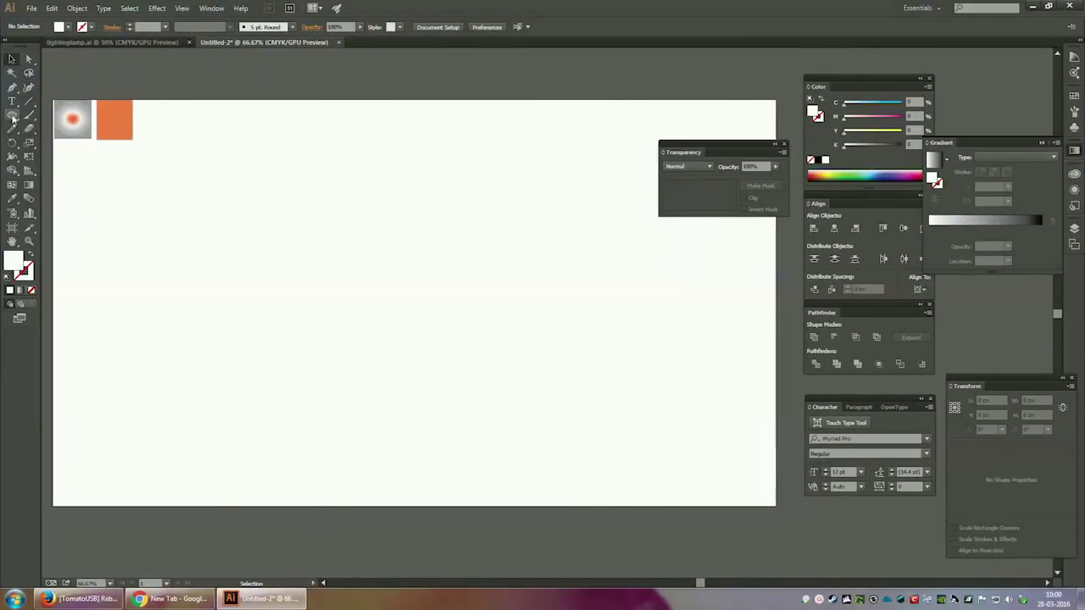
Select the Ellipse Tool in the Illustrator document
click(13, 117)
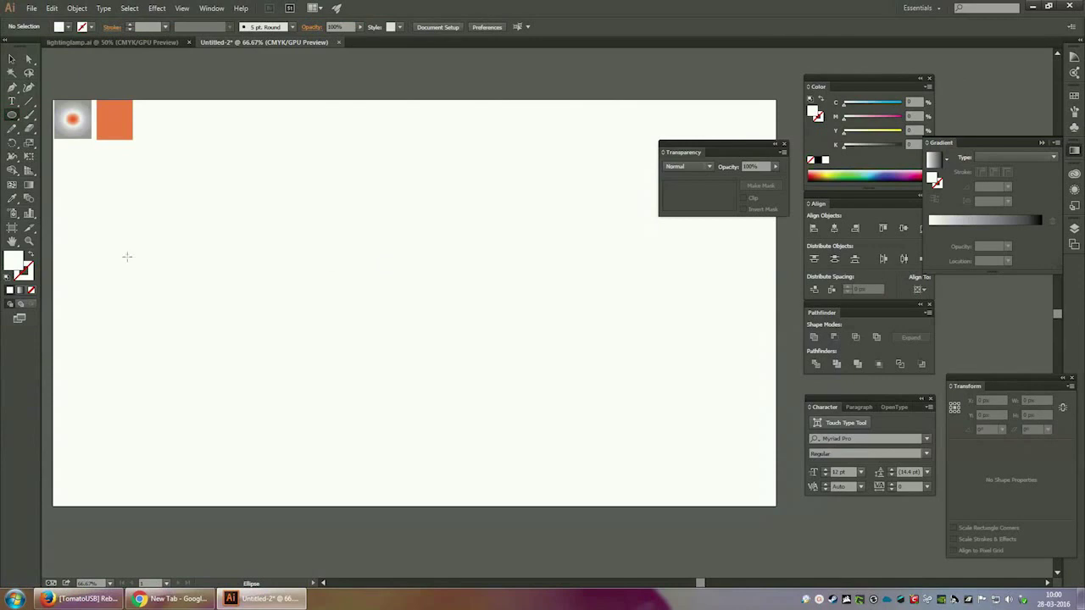
Draw a black-filled circle about 250 px wide and move it toward the artboard centre
click(68, 29)
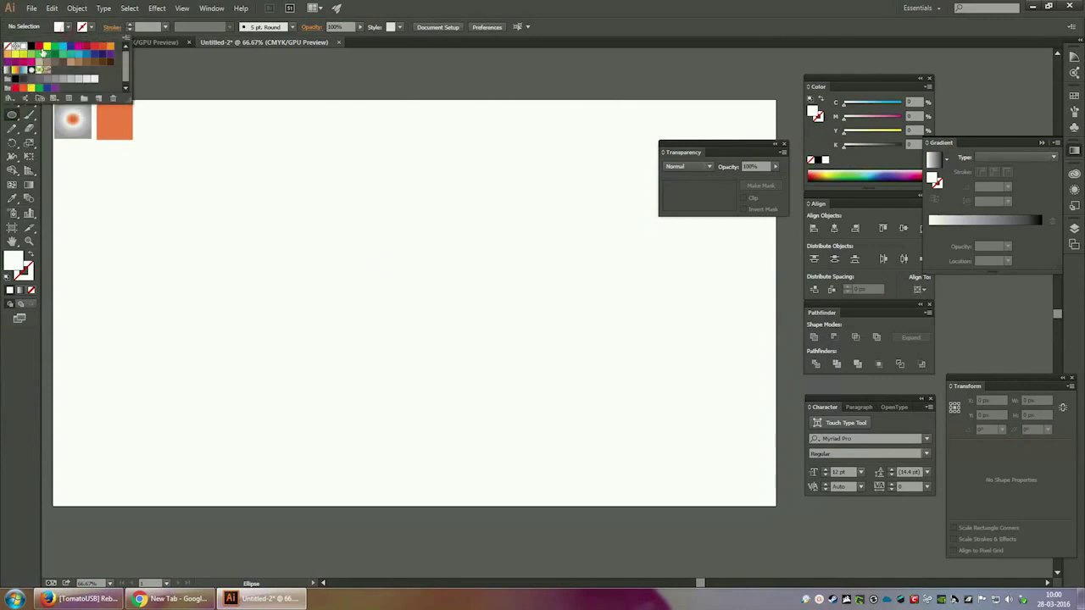
click(31, 45)
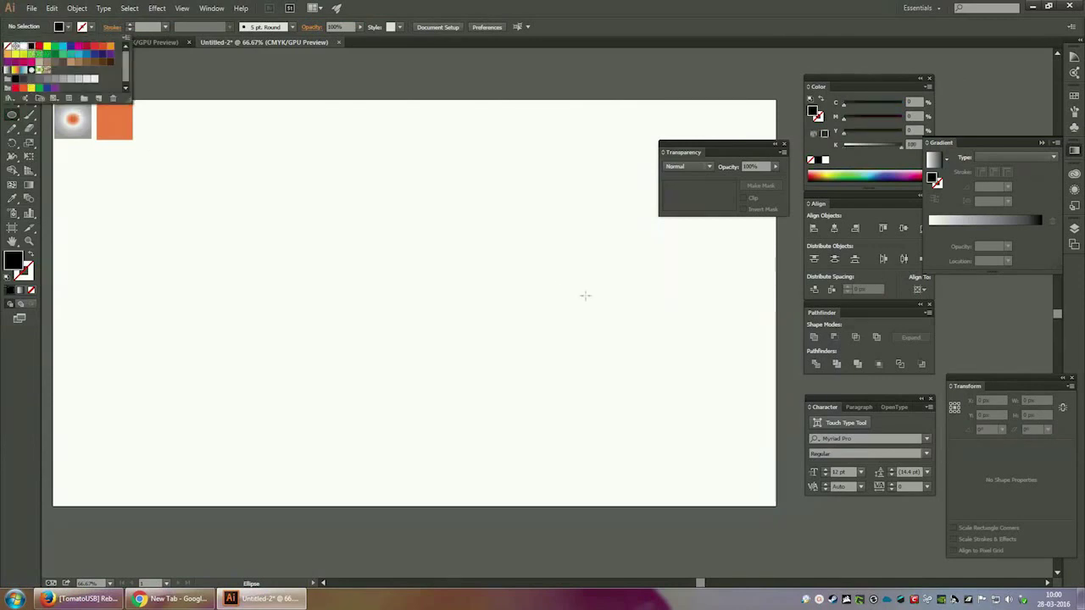
click(389, 260)
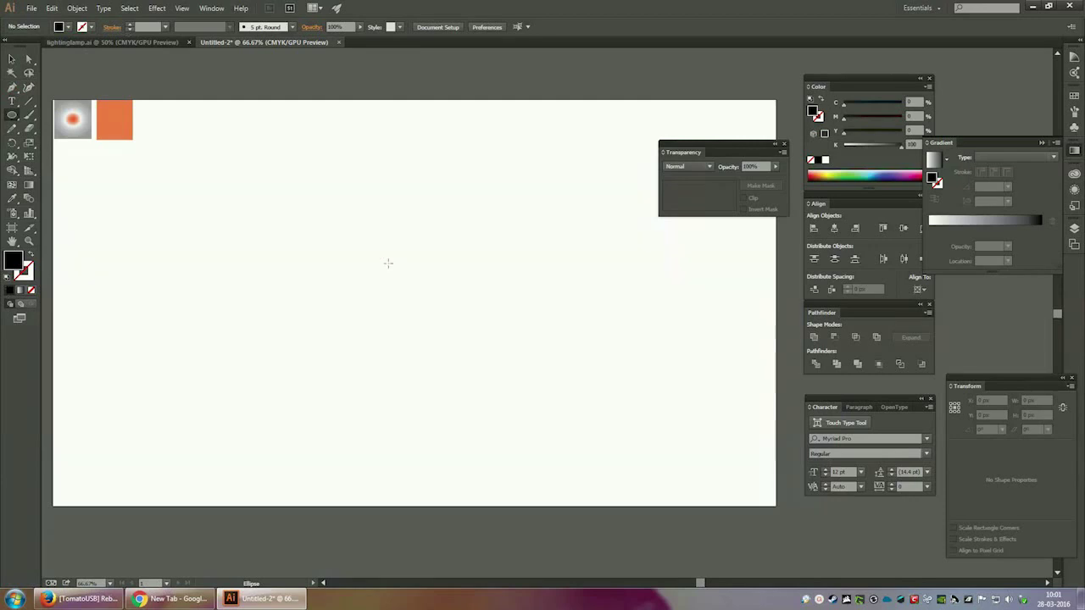
drag(395, 265, 487, 360)
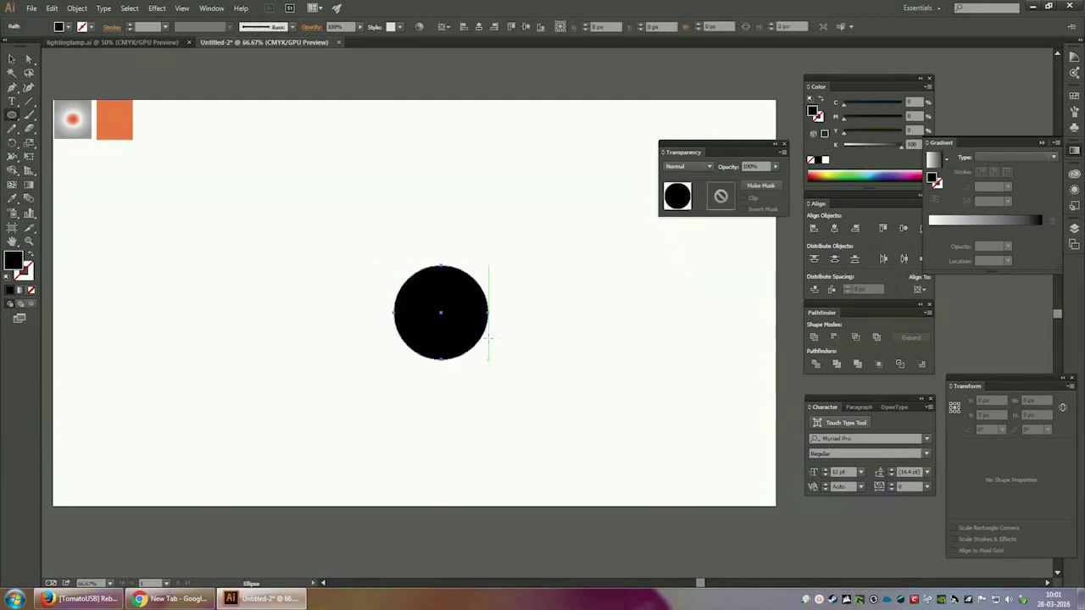
click(12, 58)
drag(446, 293, 426, 280)
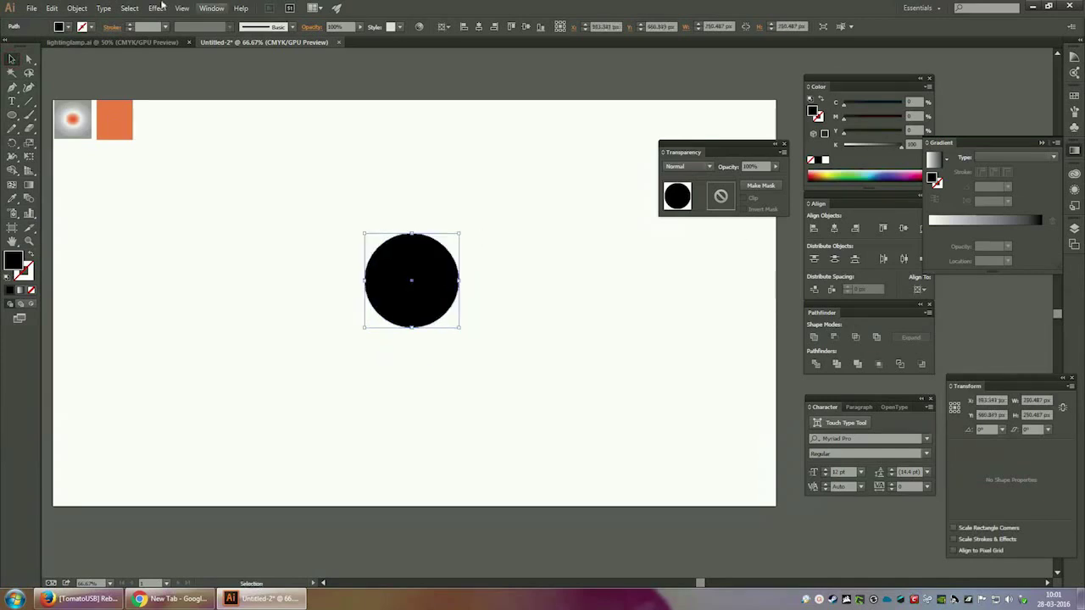
Paste two copies in front, scaling each down to concentric circles, the last about 164 px
click(52, 8)
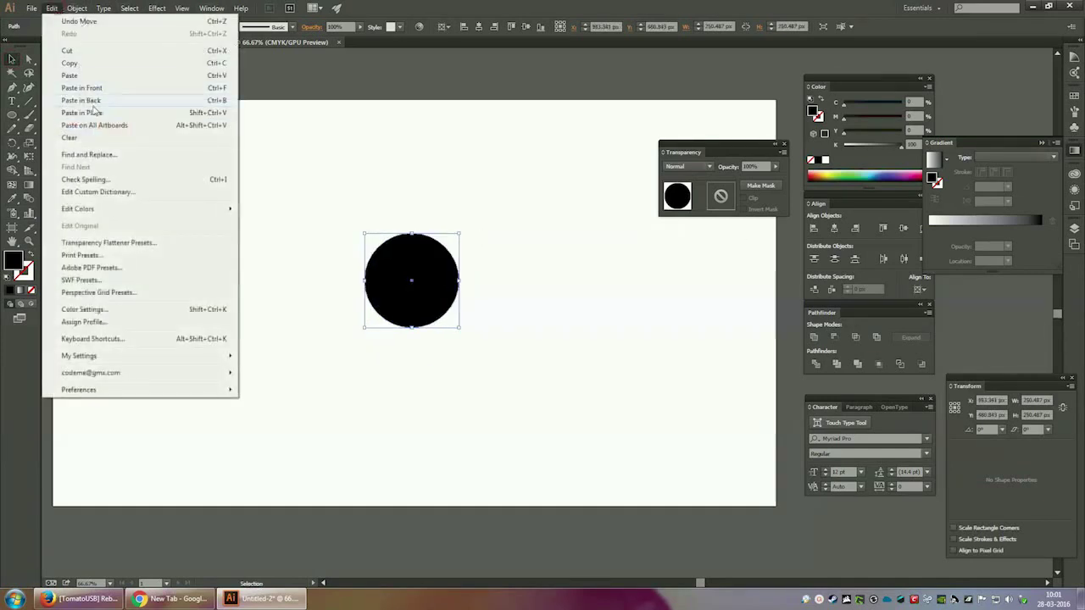
click(89, 68)
click(52, 8)
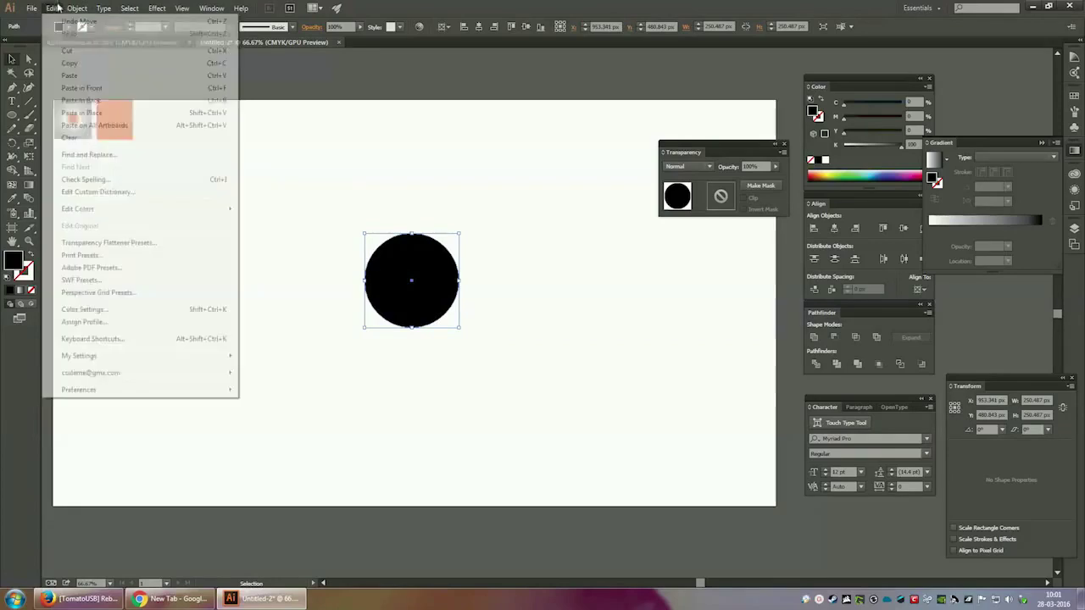
click(103, 89)
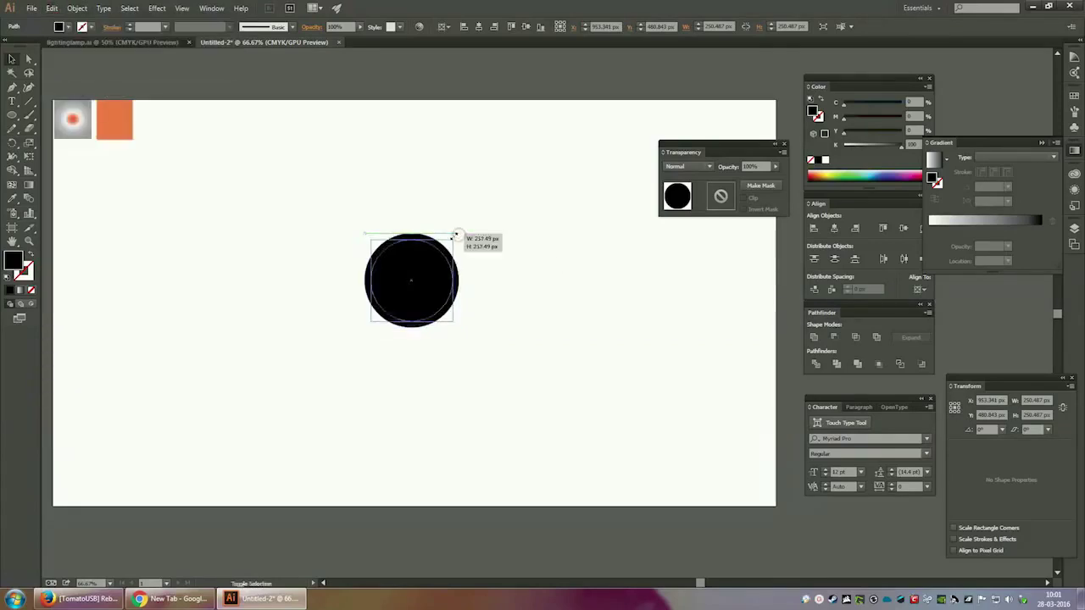
drag(460, 235, 453, 238)
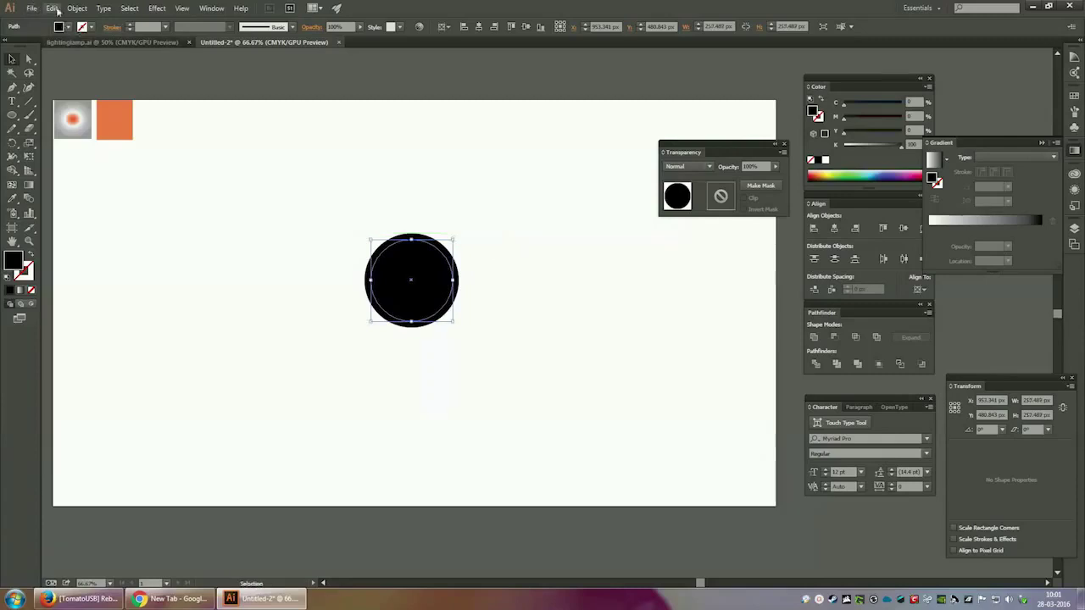
click(52, 8)
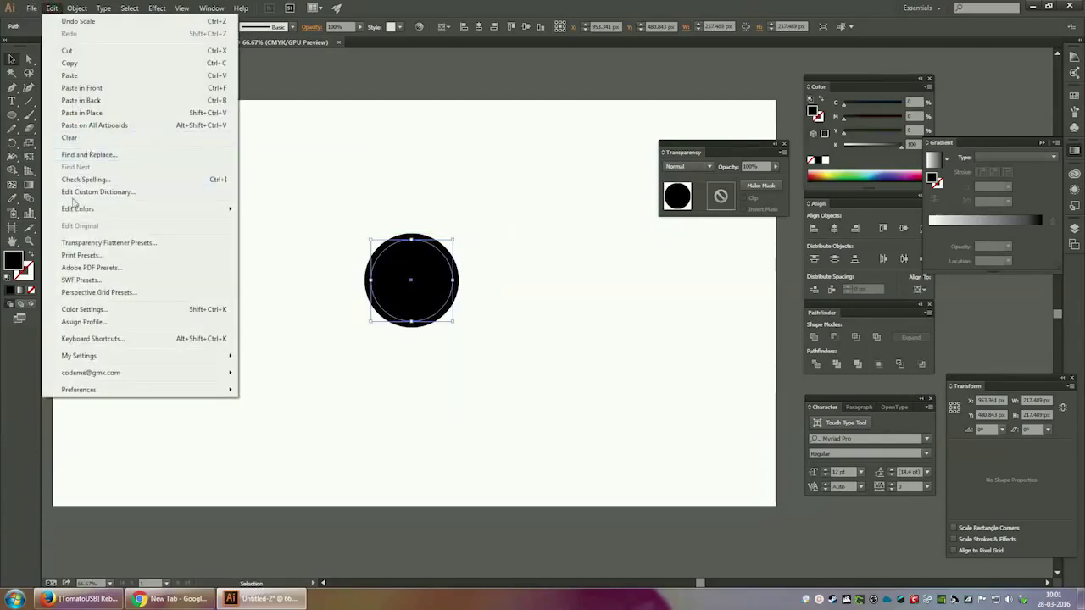
click(70, 62)
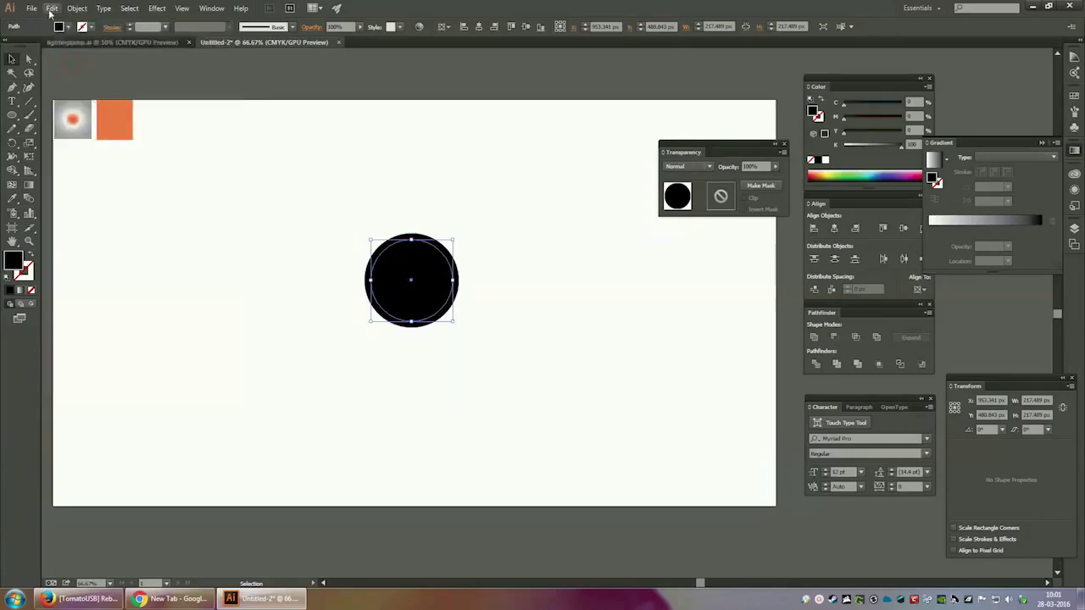
click(51, 11)
click(96, 90)
drag(453, 240, 444, 241)
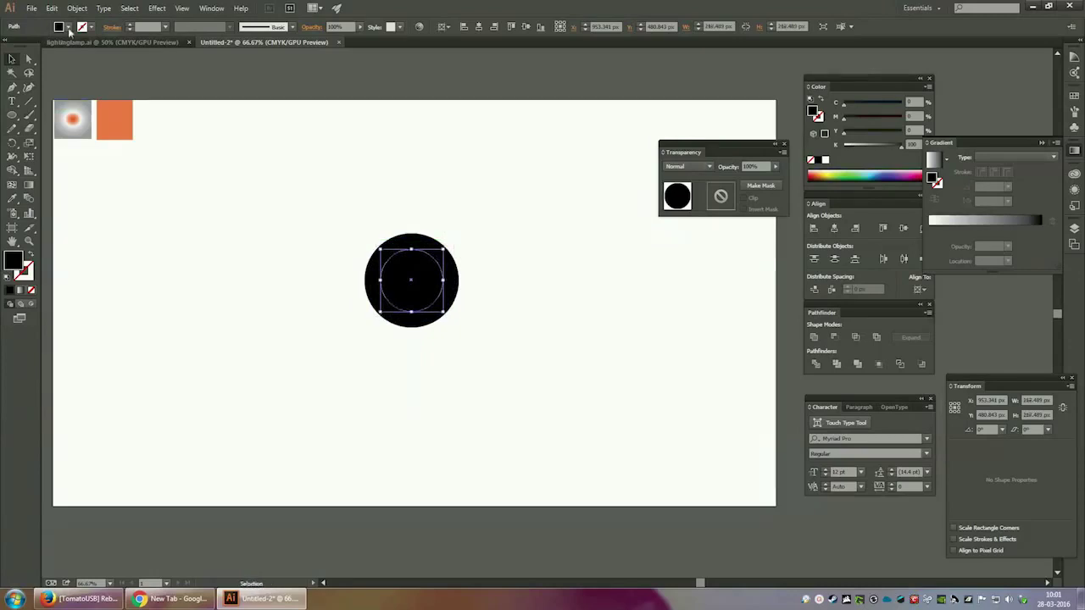
Fill the inner circle light grey, the middle circle darker grey, then reset fill to black
click(69, 28)
click(55, 78)
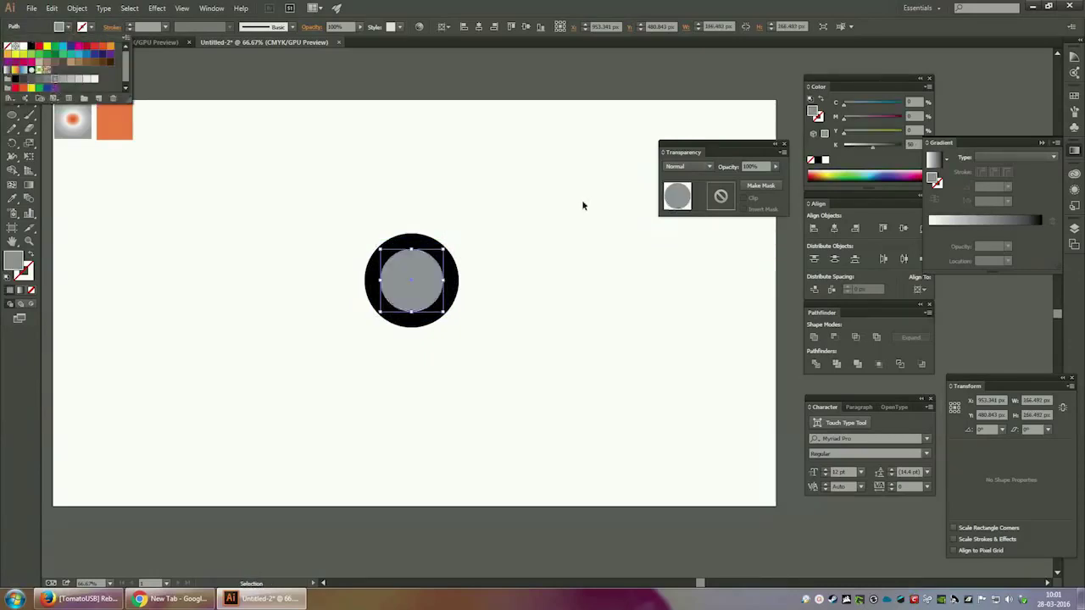
click(582, 199)
click(454, 267)
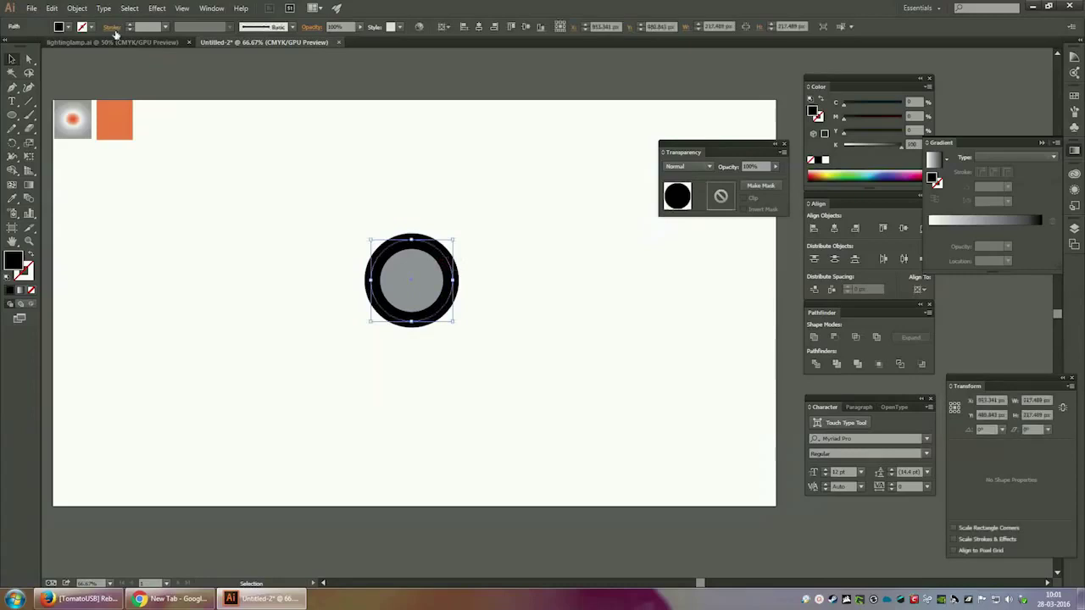
click(69, 27)
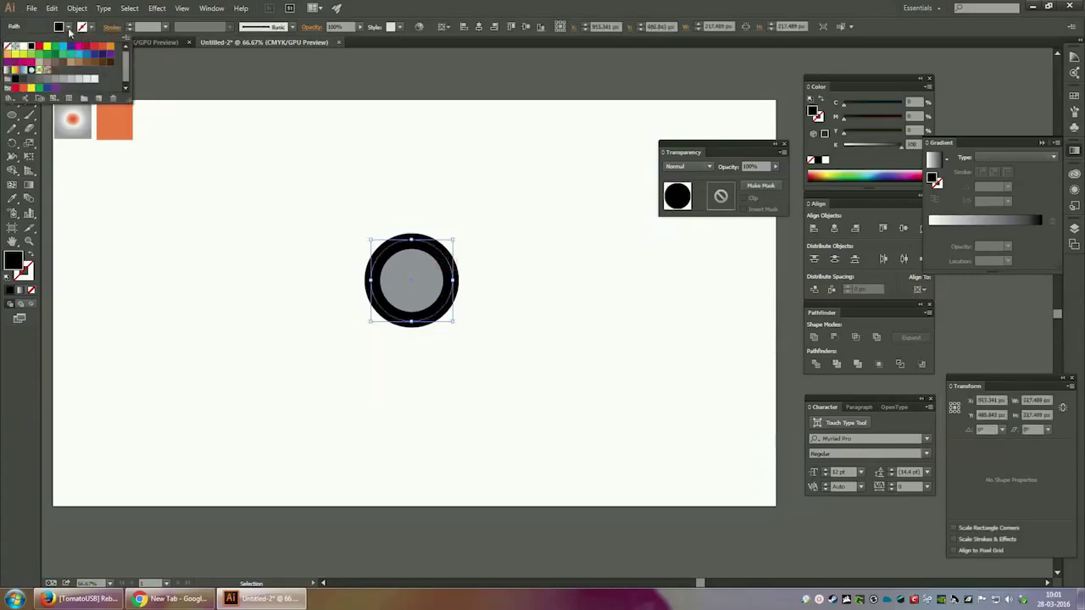
click(42, 79)
click(571, 195)
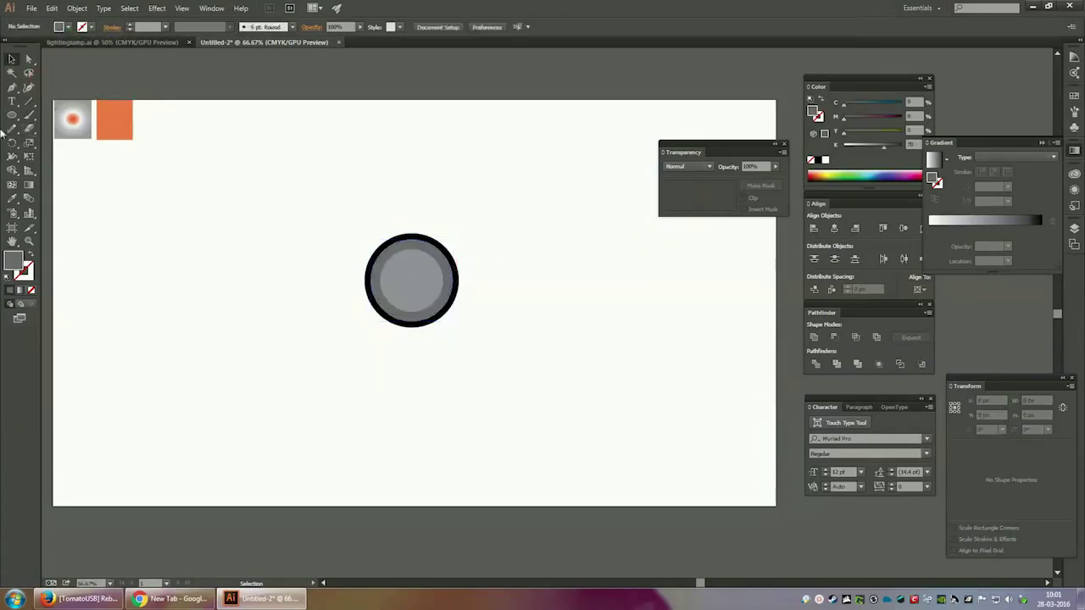
click(69, 28)
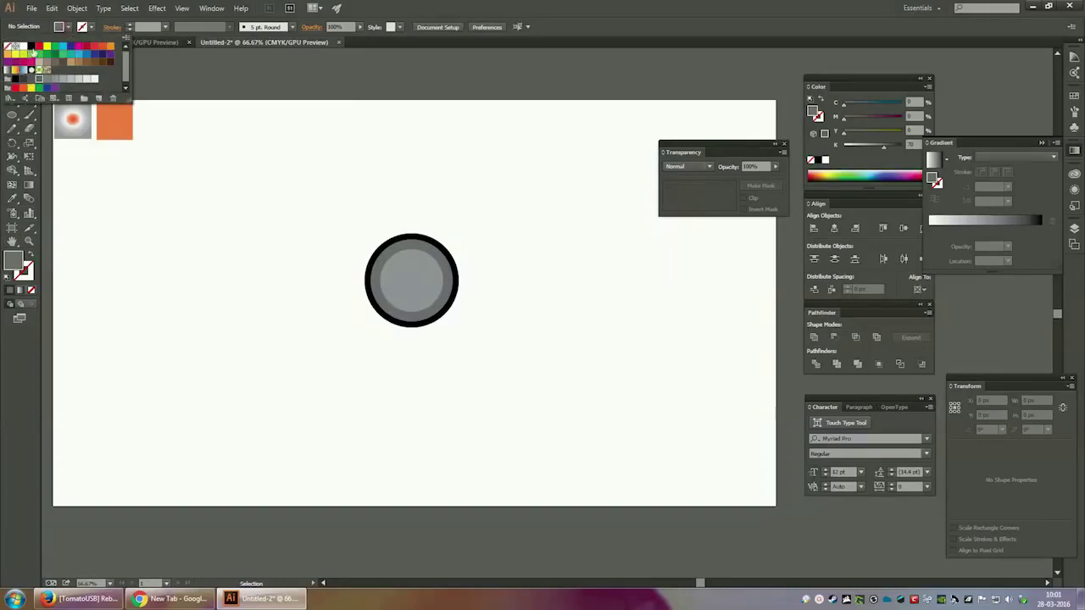
click(30, 47)
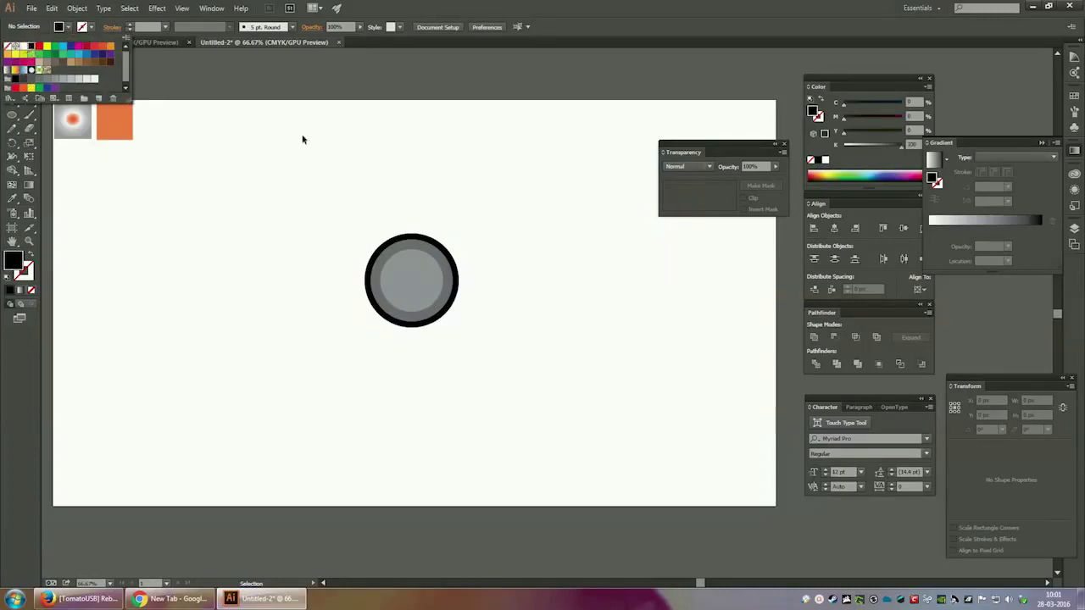
click(302, 135)
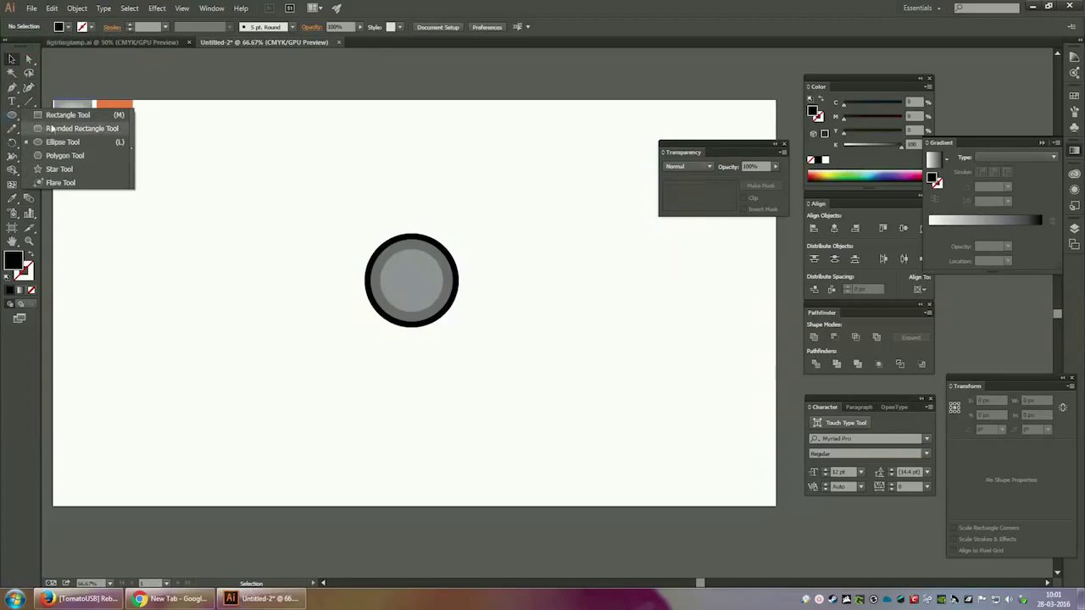
Draw a black rounded rectangle below the circle and paste it behind the circles
mouse_move(12, 113)
mouse_down()
mouse_move(59, 121)
mouse_move(38, 144)
mouse_move(38, 128)
mouse_up()
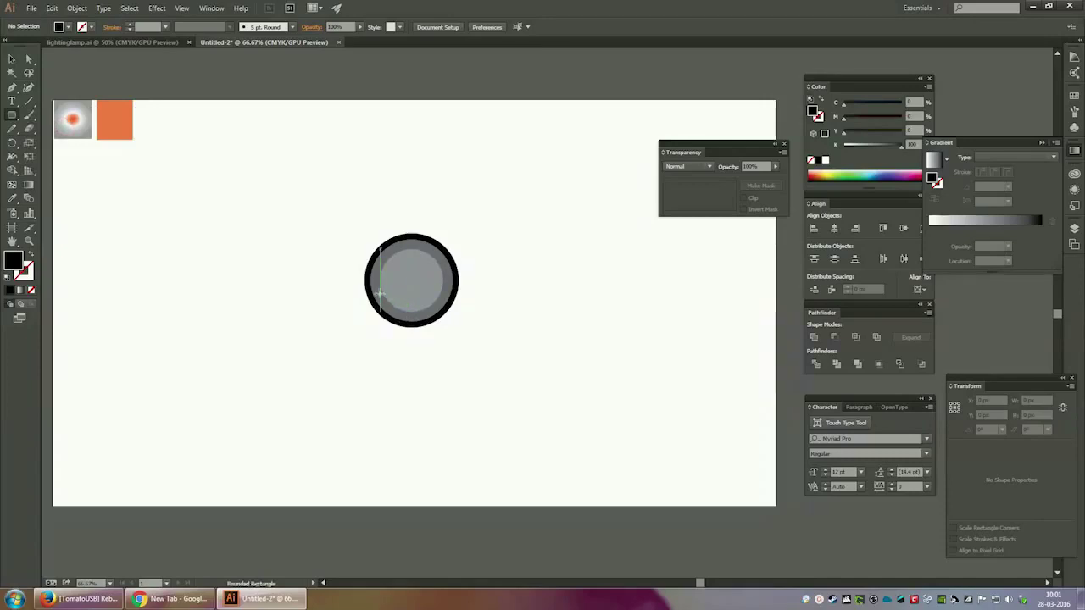
drag(381, 295, 436, 353)
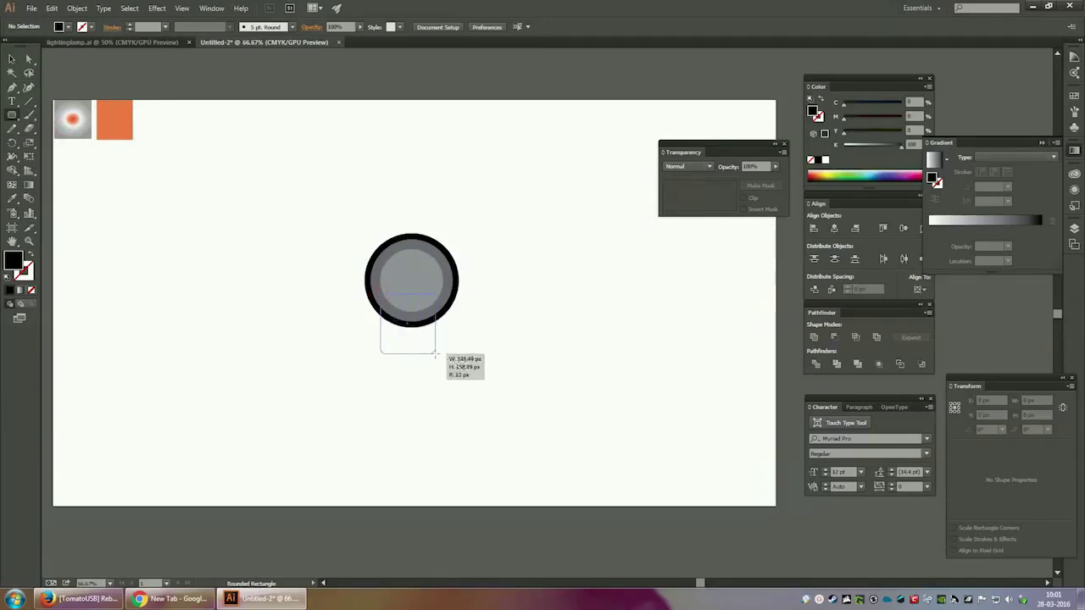
drag(436, 352, 436, 354)
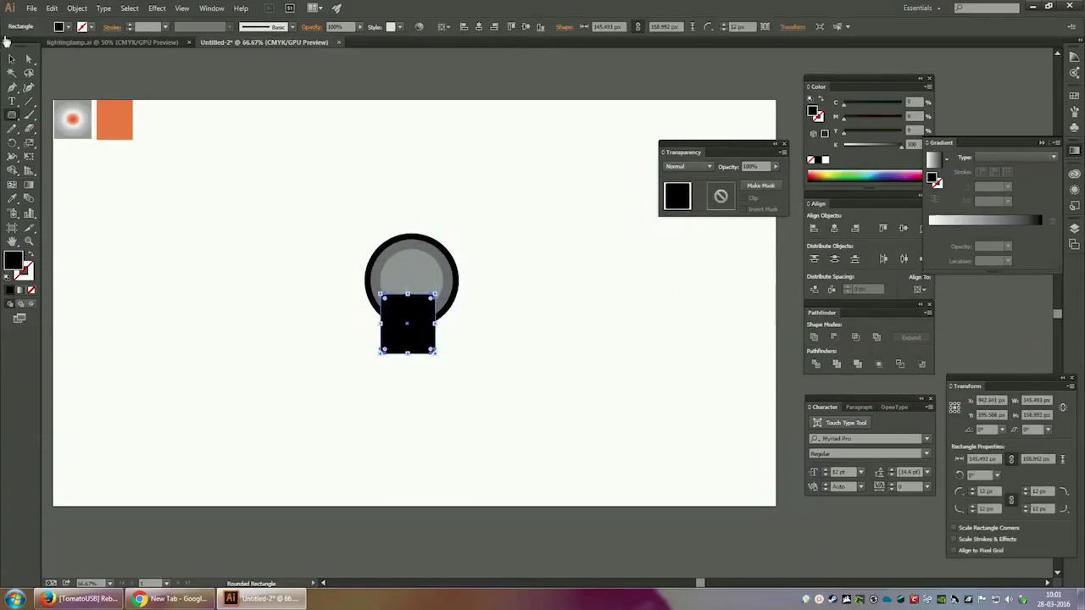
click(52, 8)
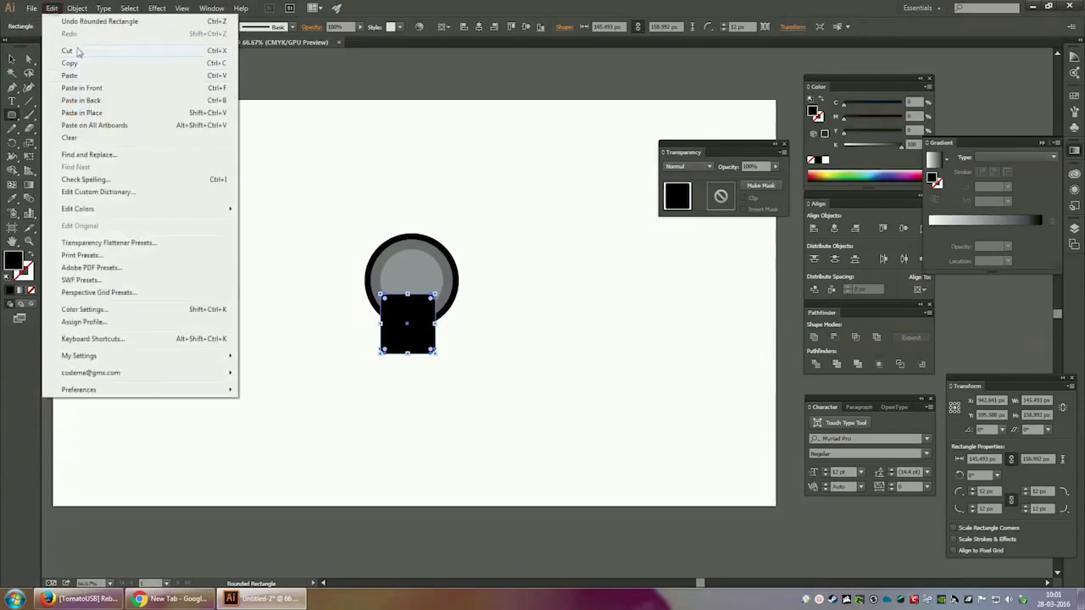
click(78, 51)
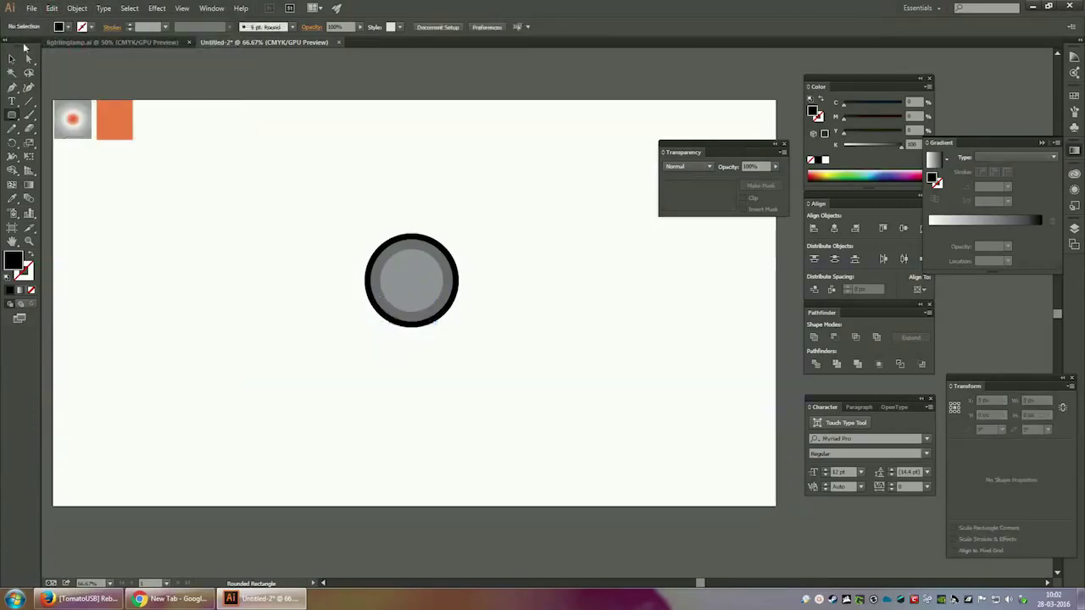
click(12, 58)
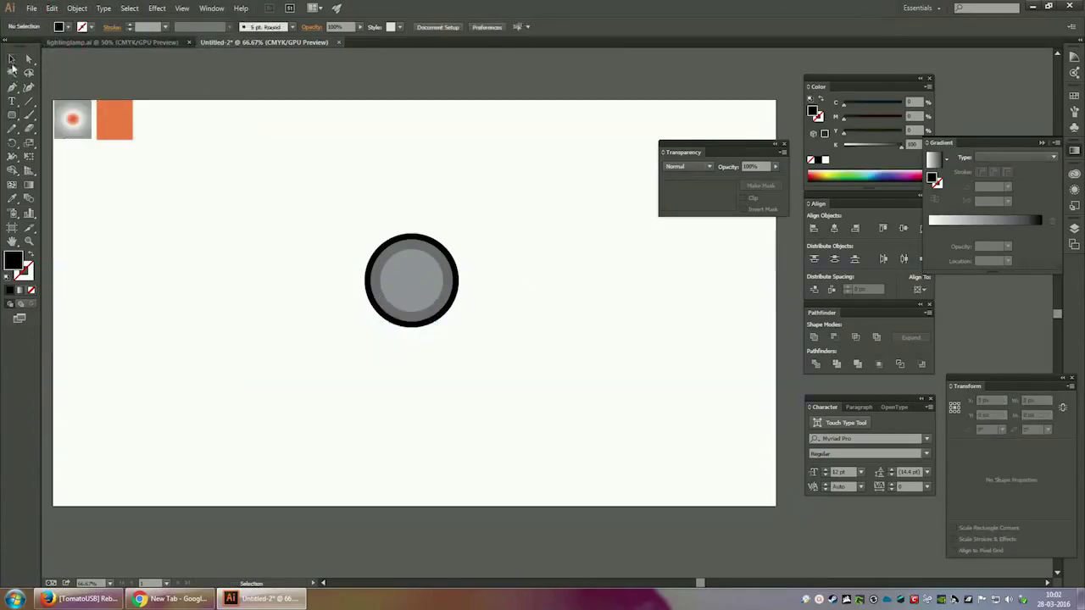
click(457, 304)
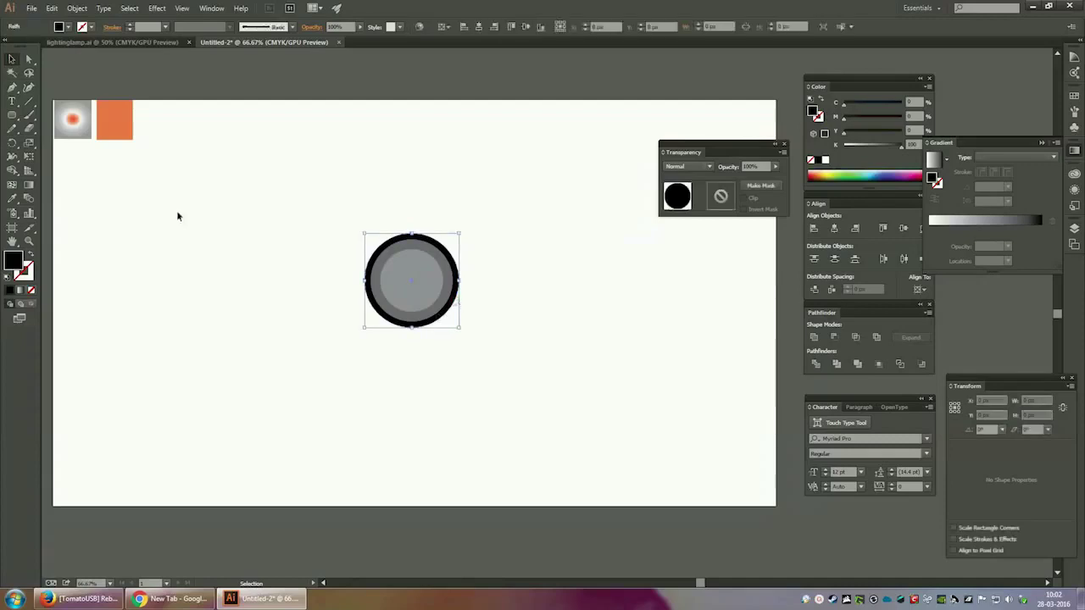
click(52, 8)
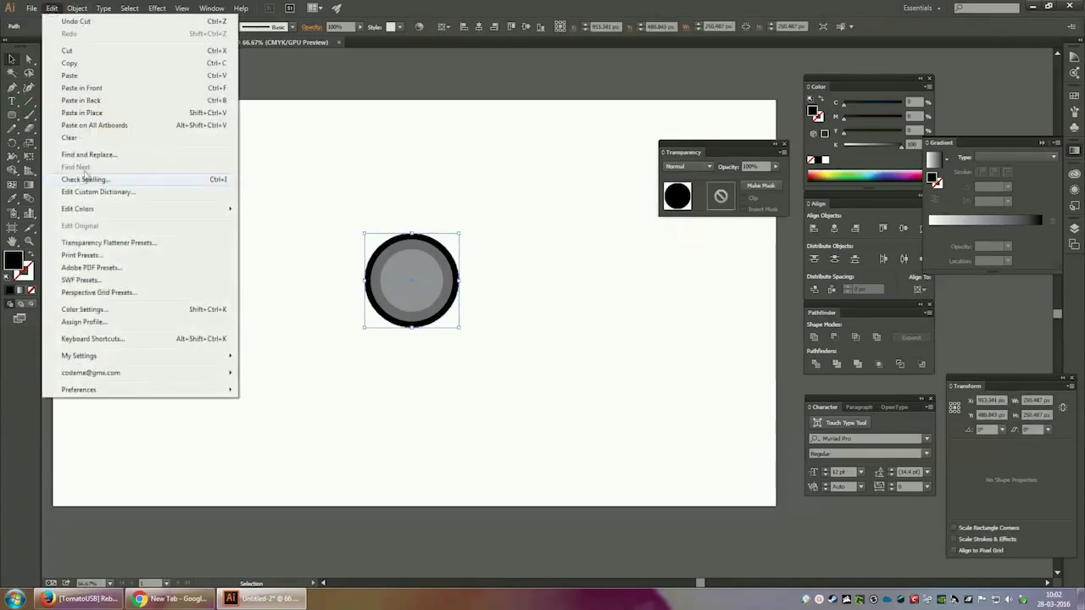
click(98, 102)
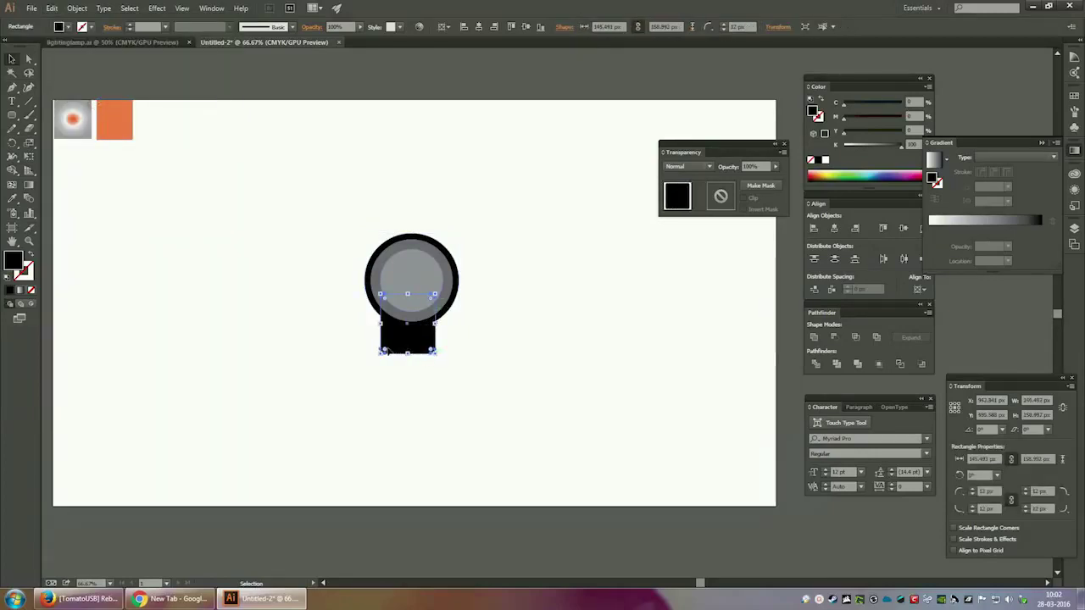
Round the rectangle's bottom corners to 20 px, reposition it, and select it with the circle
drag(388, 351, 392, 342)
click(624, 345)
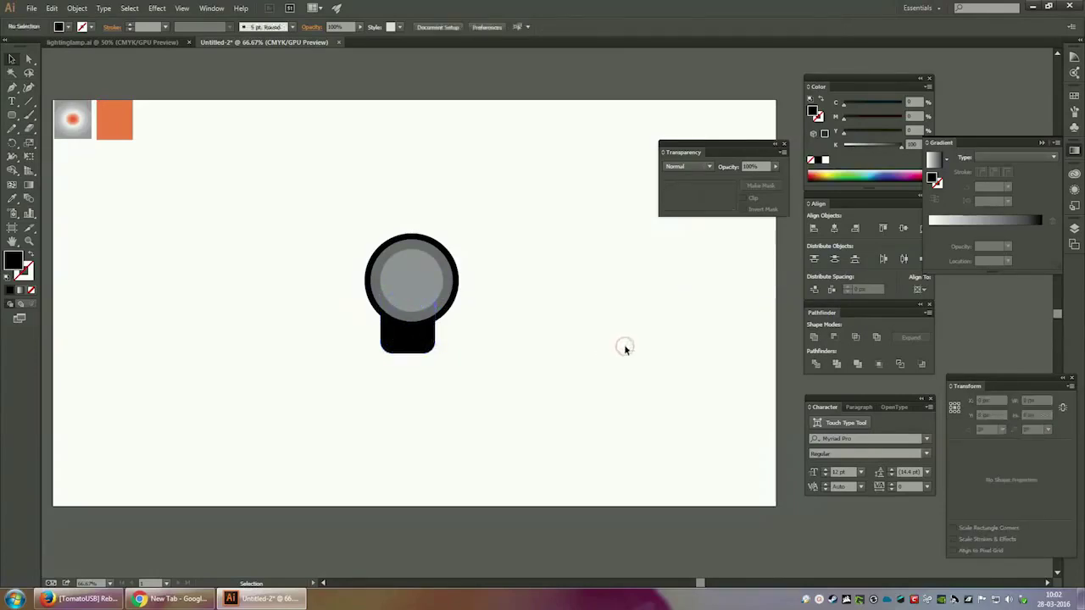
drag(427, 345, 426, 348)
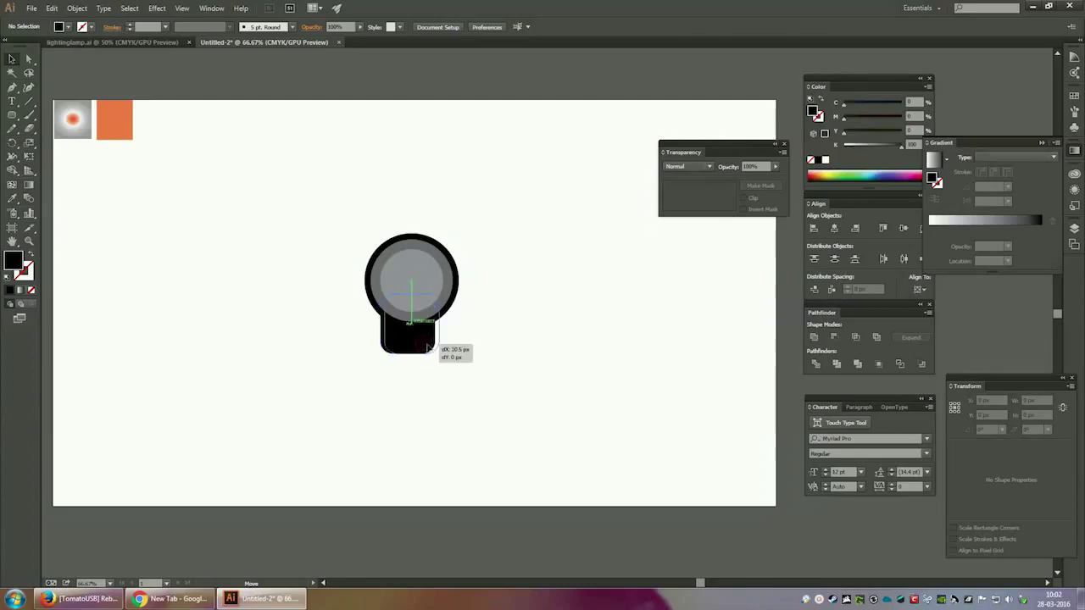
click(538, 345)
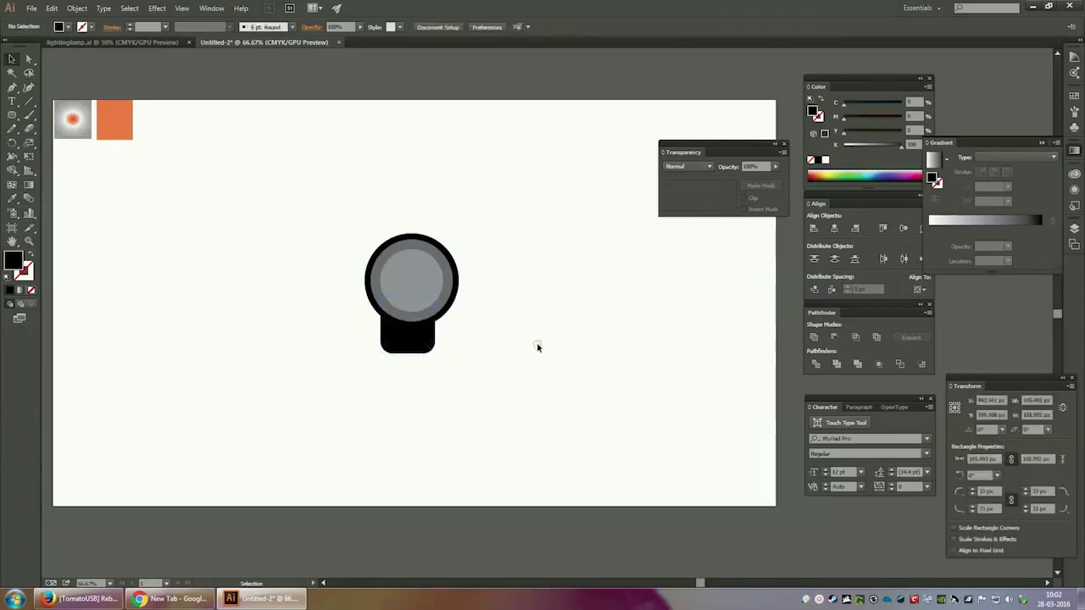
click(421, 347)
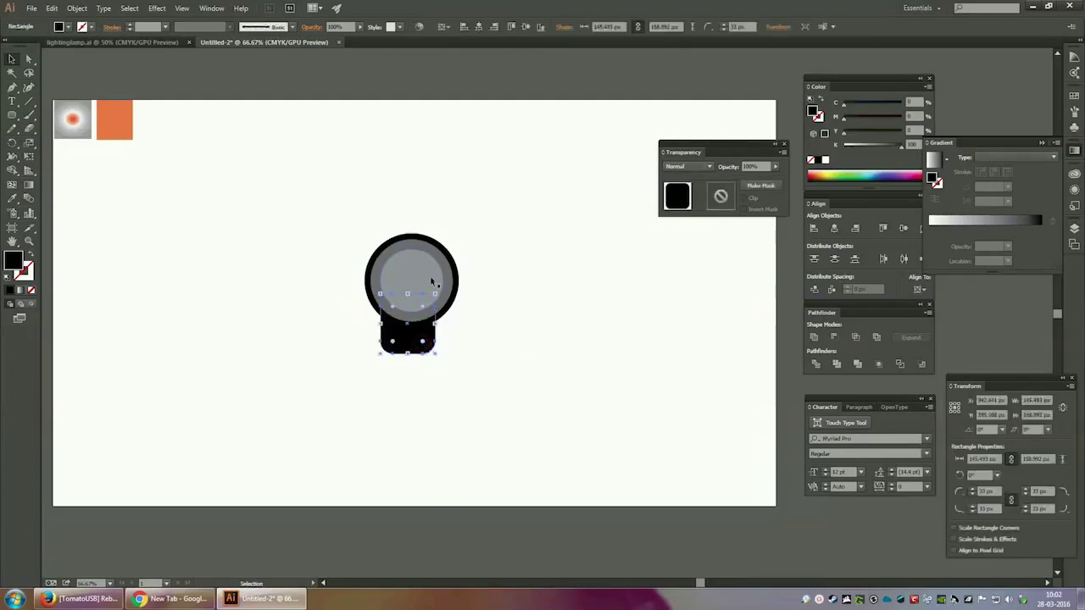
shift+click(457, 261)
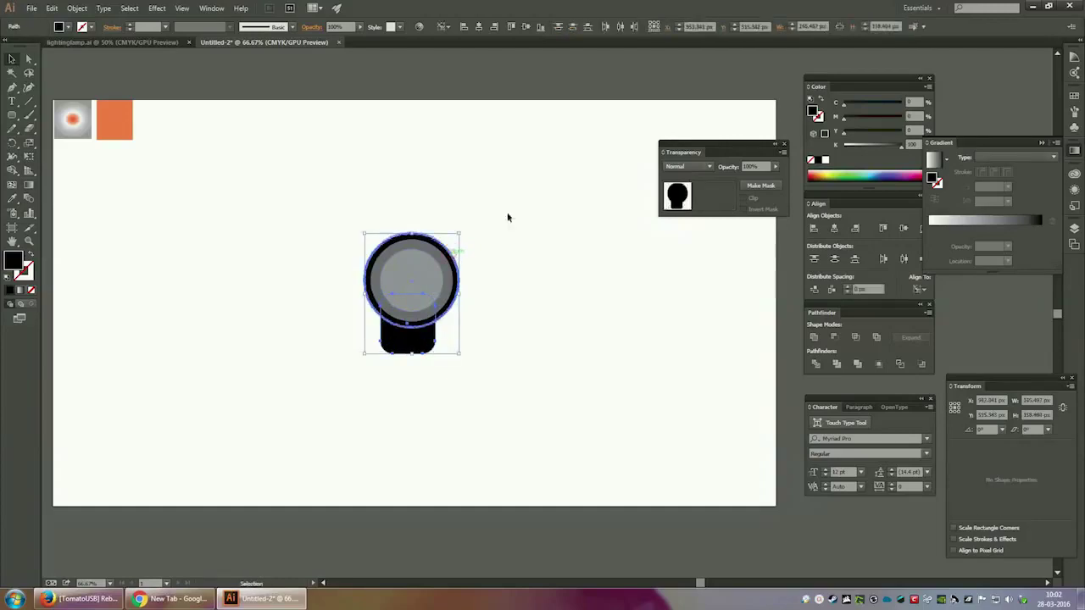
Centre the base under the circle and duplicate it 33 px lower as a smaller copy
click(479, 27)
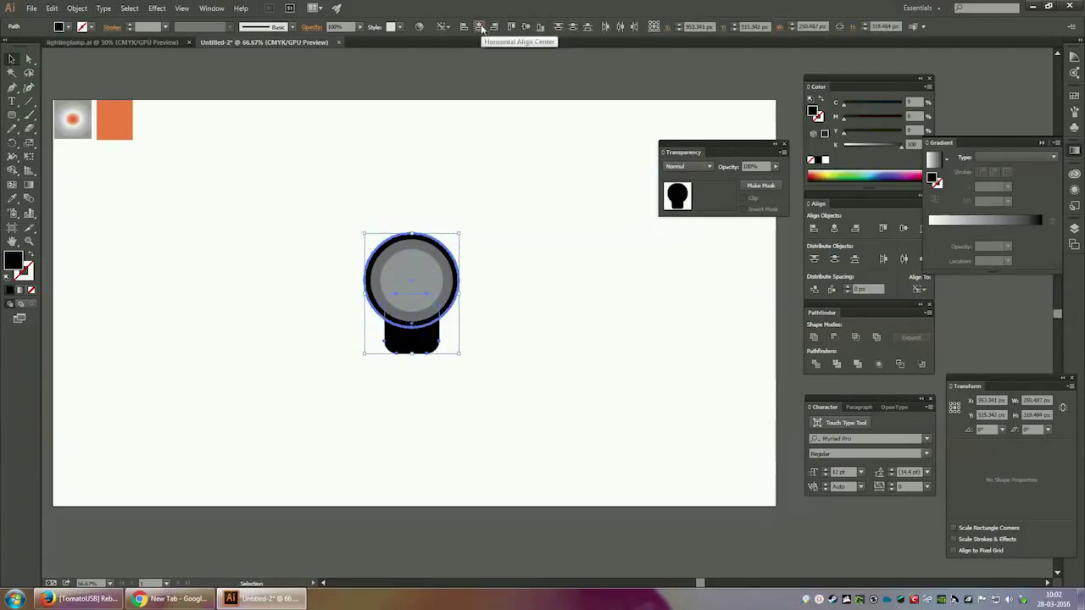
click(542, 317)
click(423, 340)
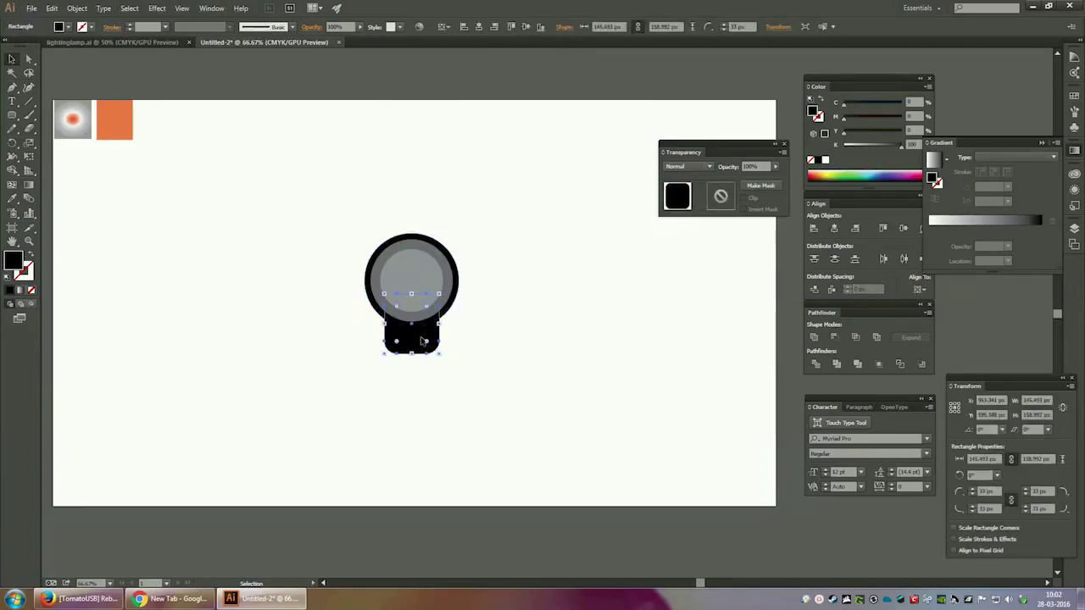
drag(423, 341, 423, 353)
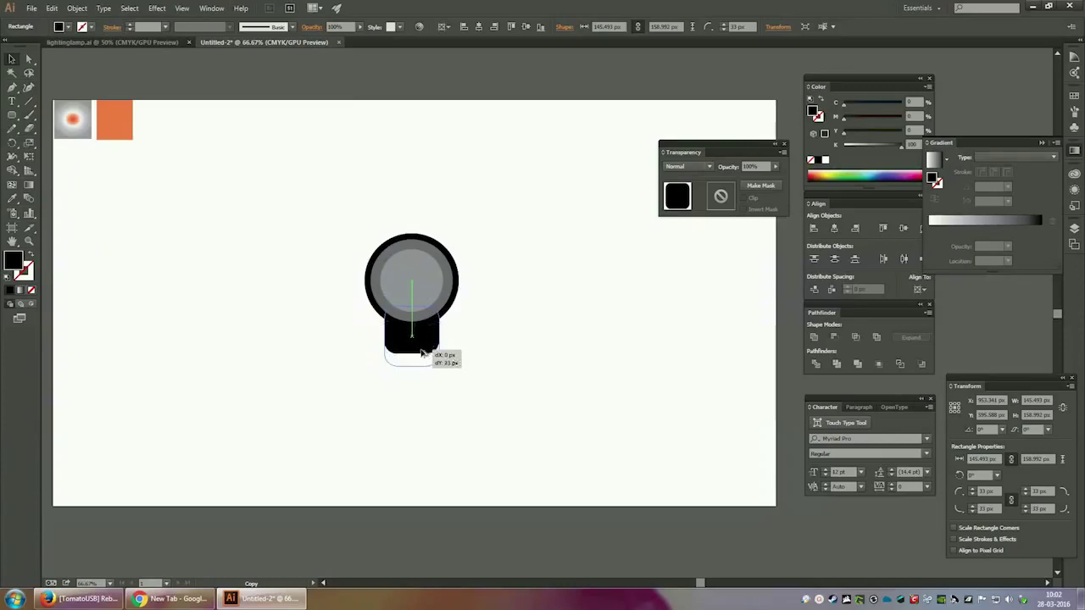
drag(423, 352, 434, 365)
click(497, 327)
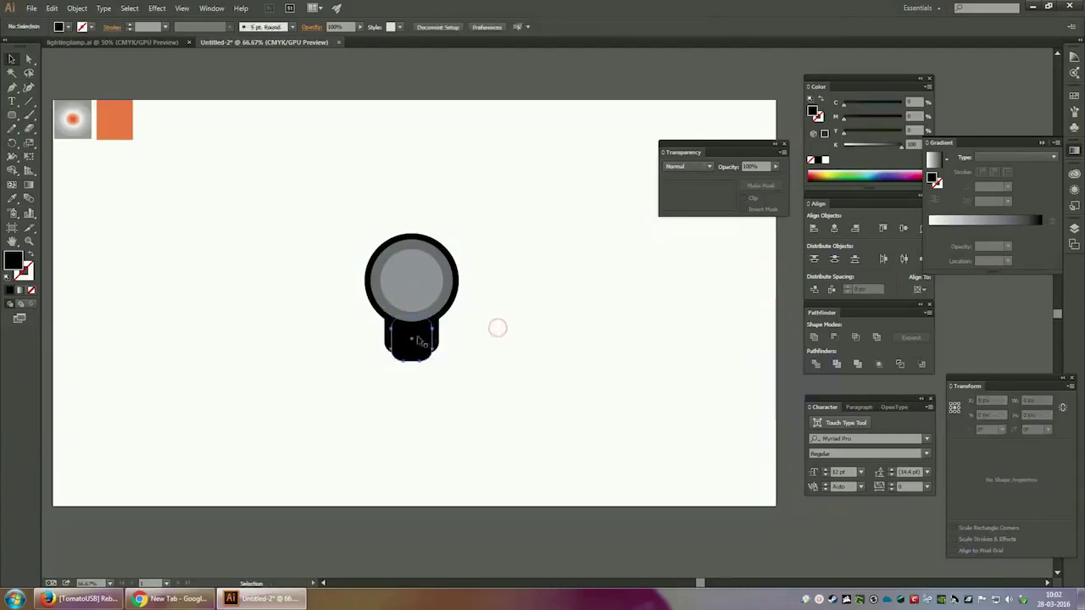
drag(417, 342, 418, 343)
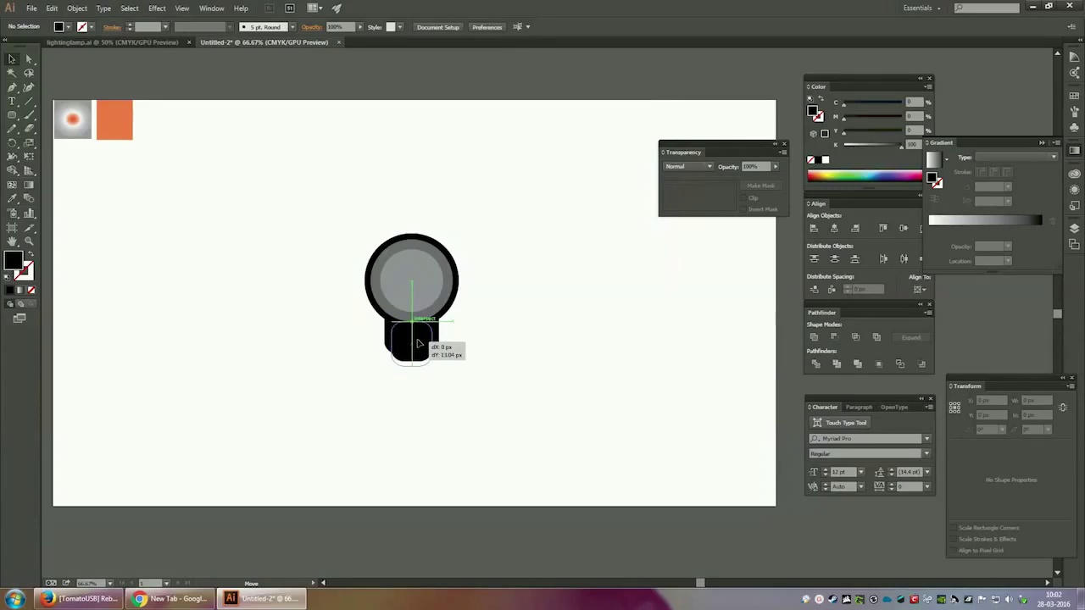
drag(417, 343, 417, 342)
Send the small rectangle behind the circle and round its corners further
right_click(422, 332)
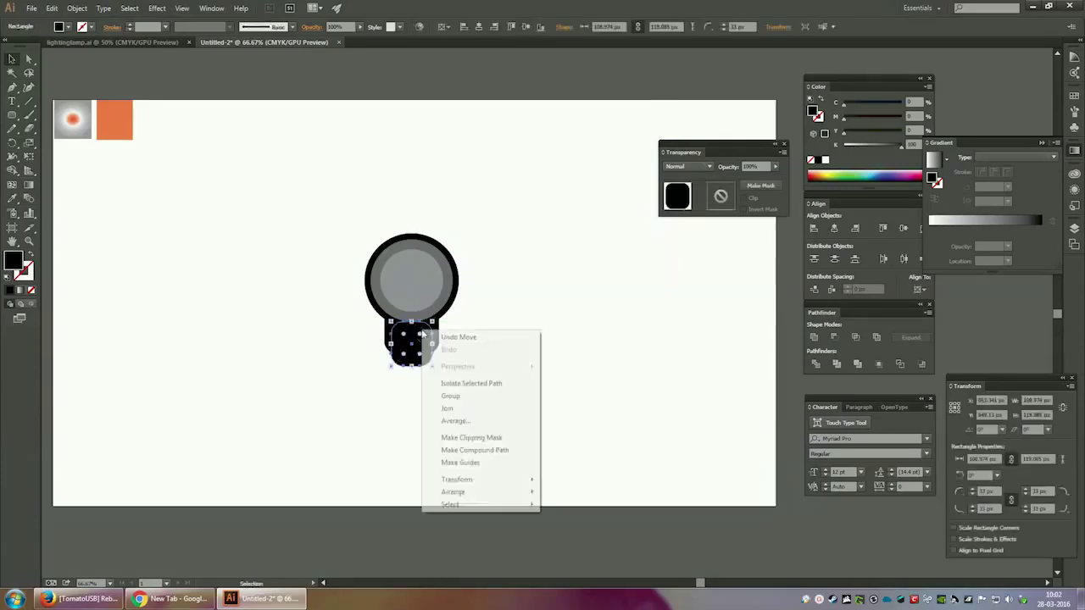
mouse_move(454, 493)
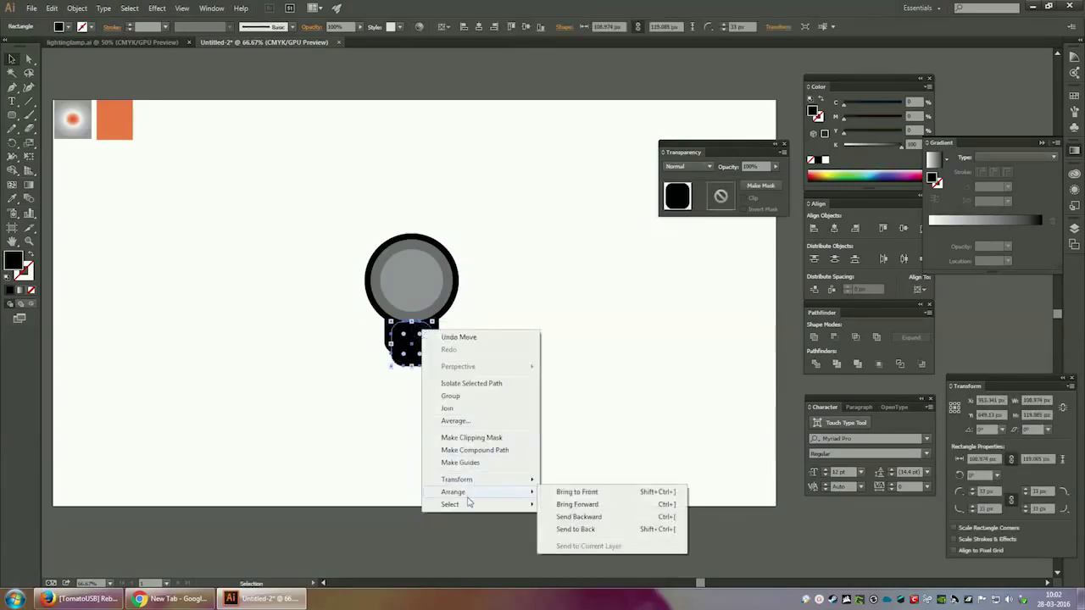
click(589, 530)
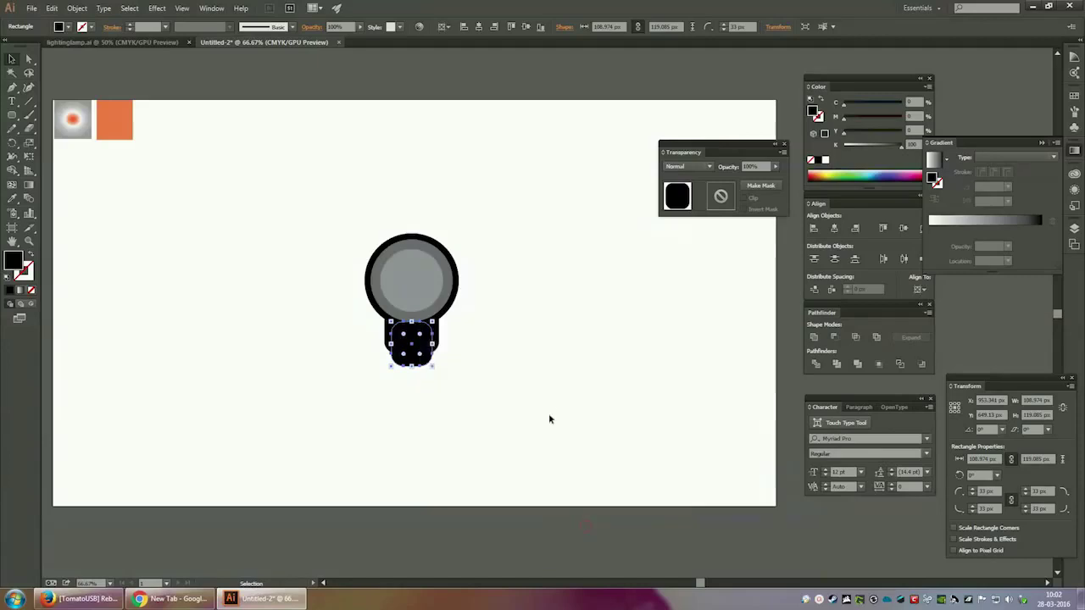
click(549, 335)
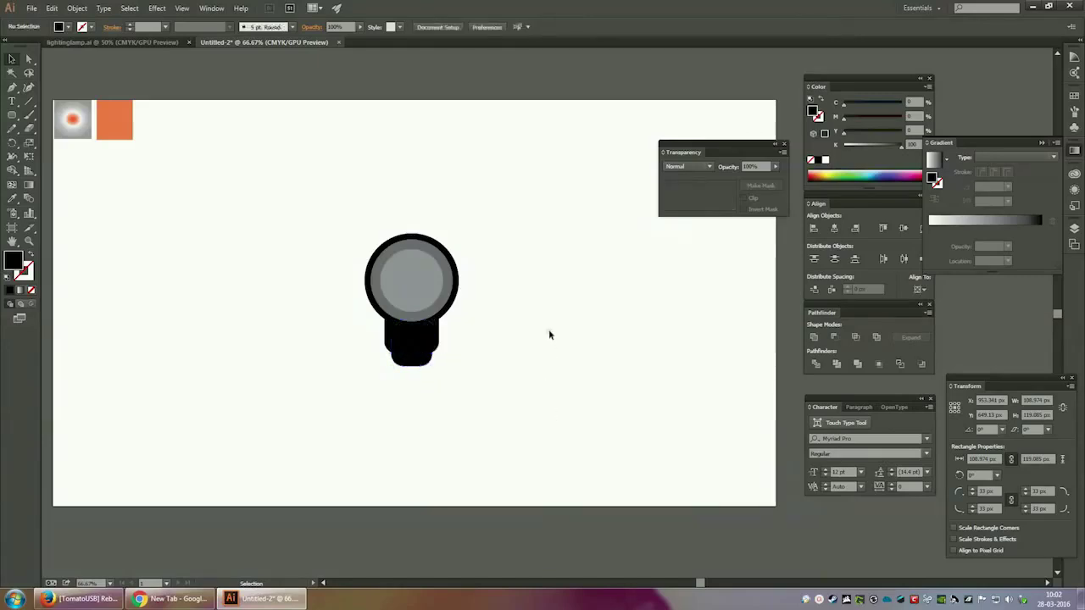
click(420, 360)
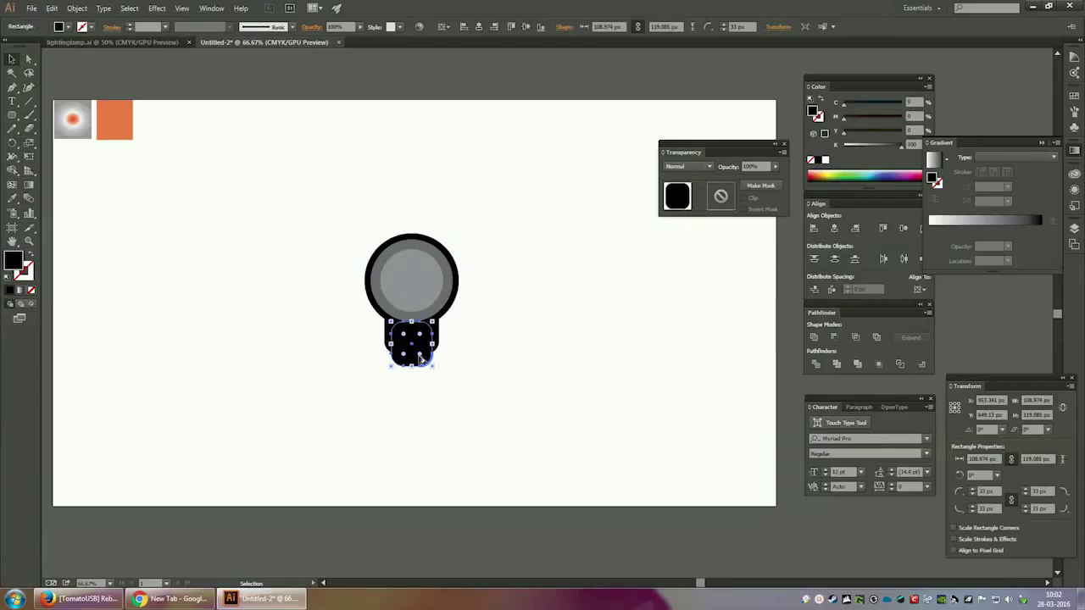
drag(419, 360, 423, 358)
drag(423, 358, 424, 359)
click(518, 360)
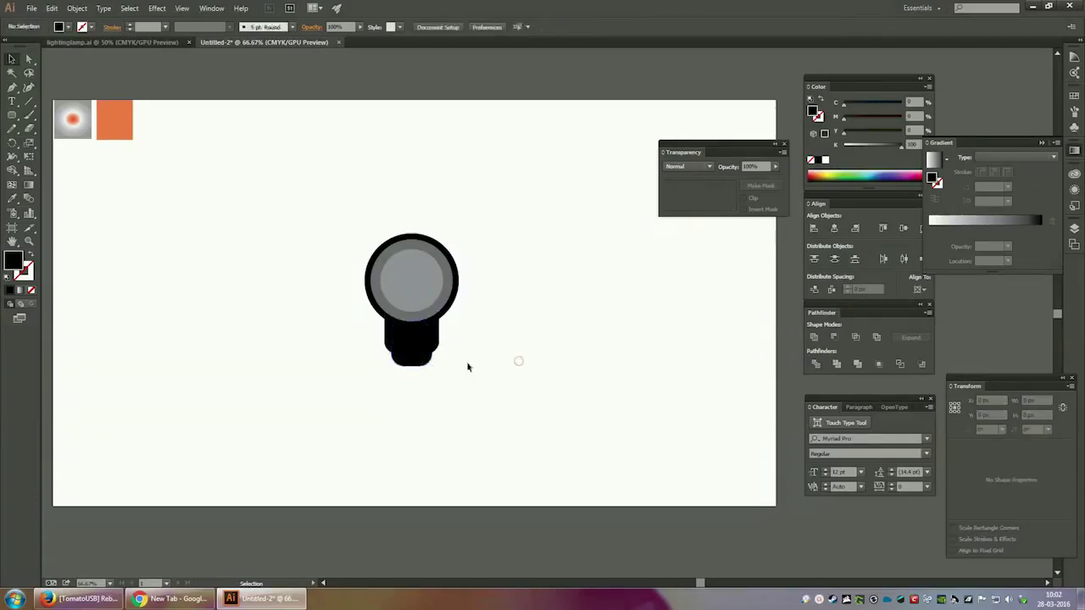
Copy the rounded small rectangle and reselect the black base
click(396, 338)
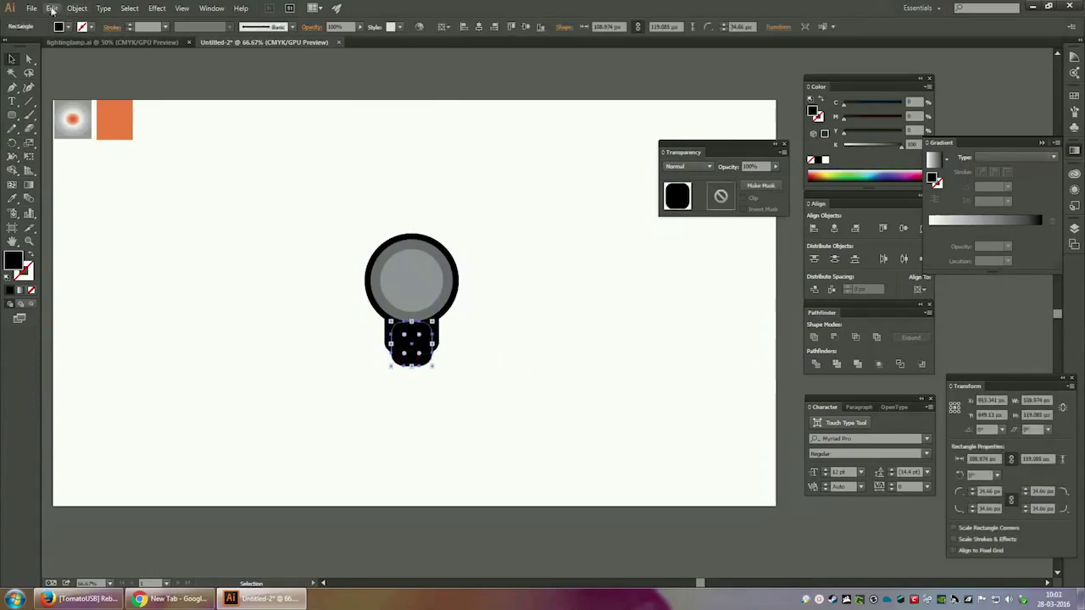
click(52, 9)
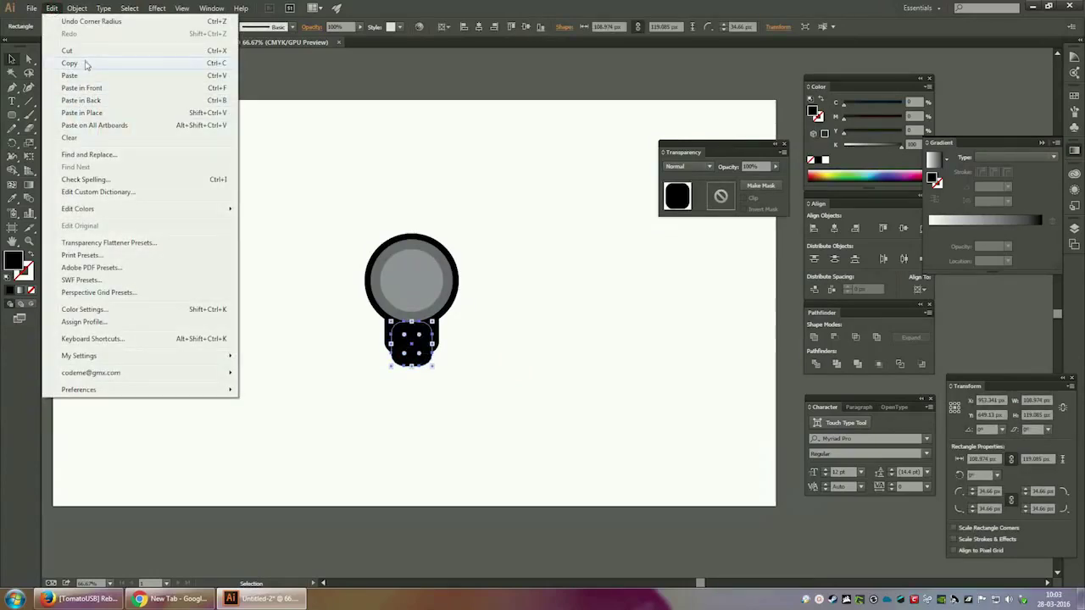
click(85, 76)
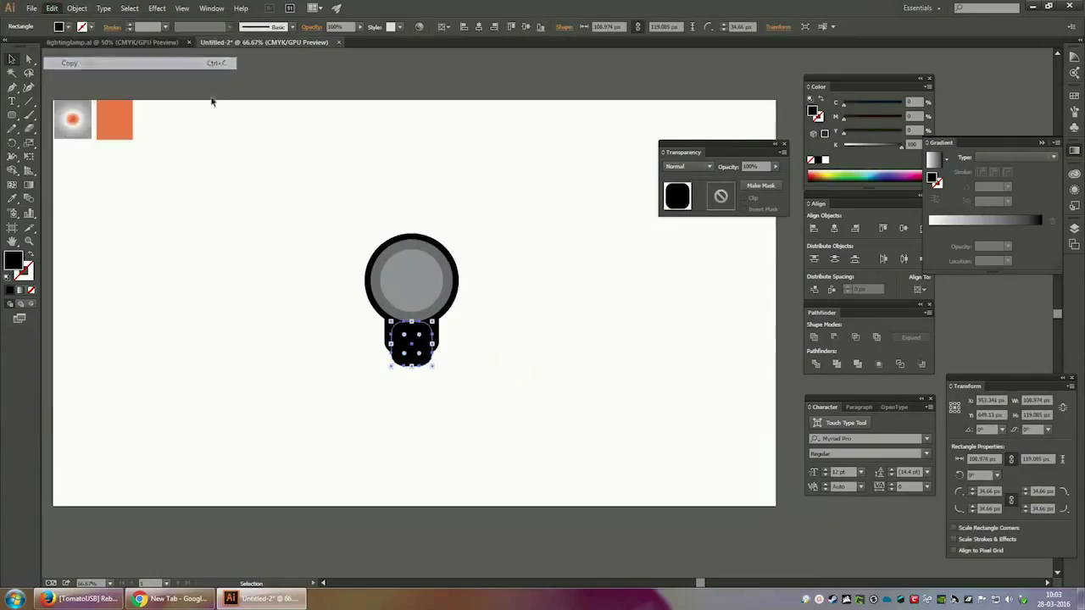
click(627, 249)
click(440, 330)
key(a)
key(v)
Paste the copy in back, drop it 48 px lower, and resize it to about 80 by 88 px
click(60, 7)
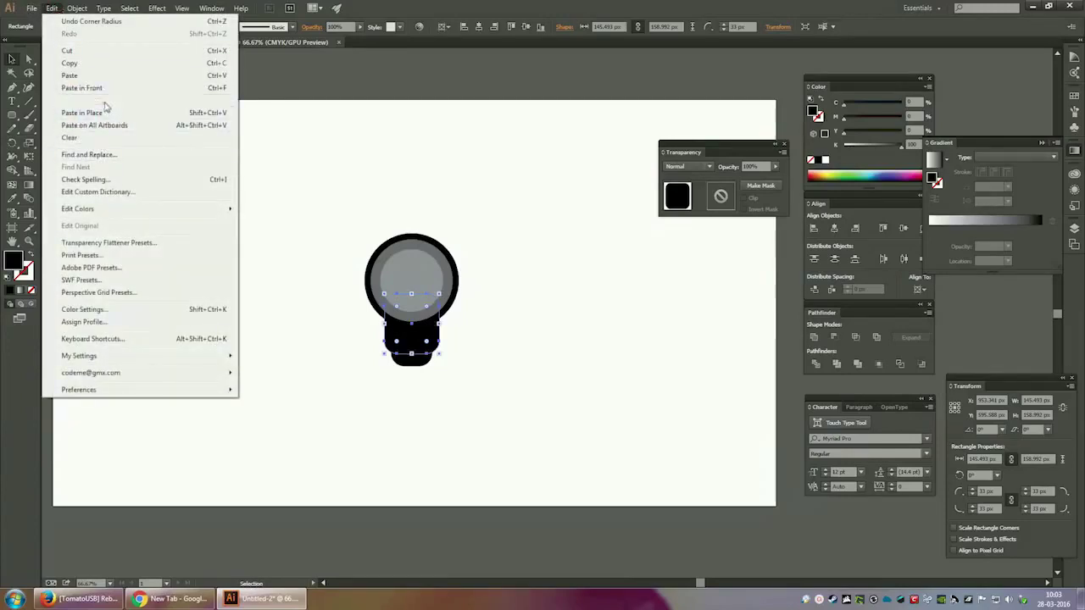
click(104, 100)
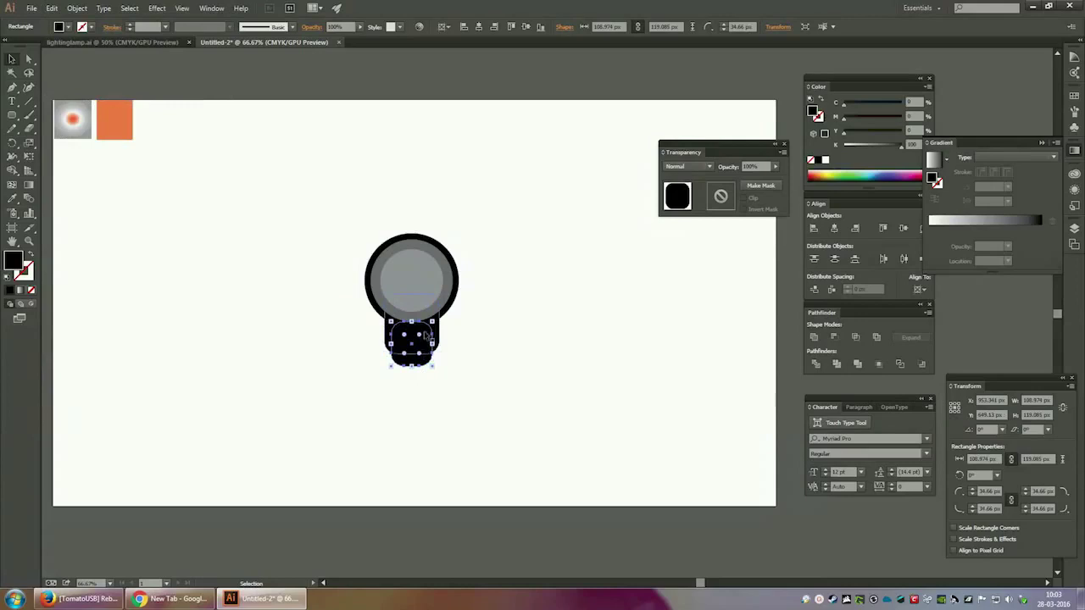
drag(421, 360, 421, 382)
key(shift)
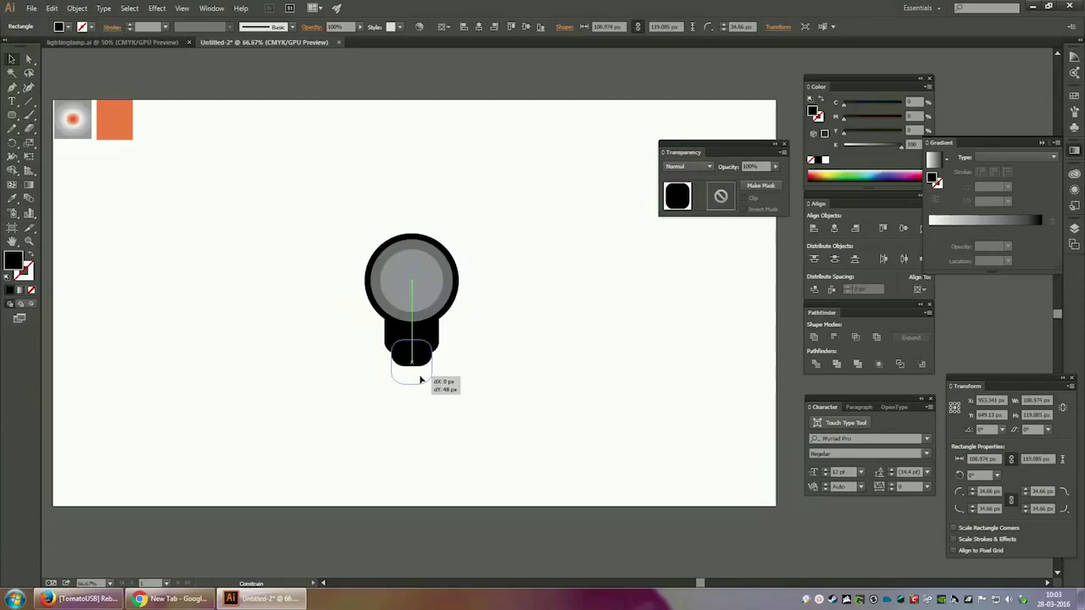
drag(420, 381, 420, 382)
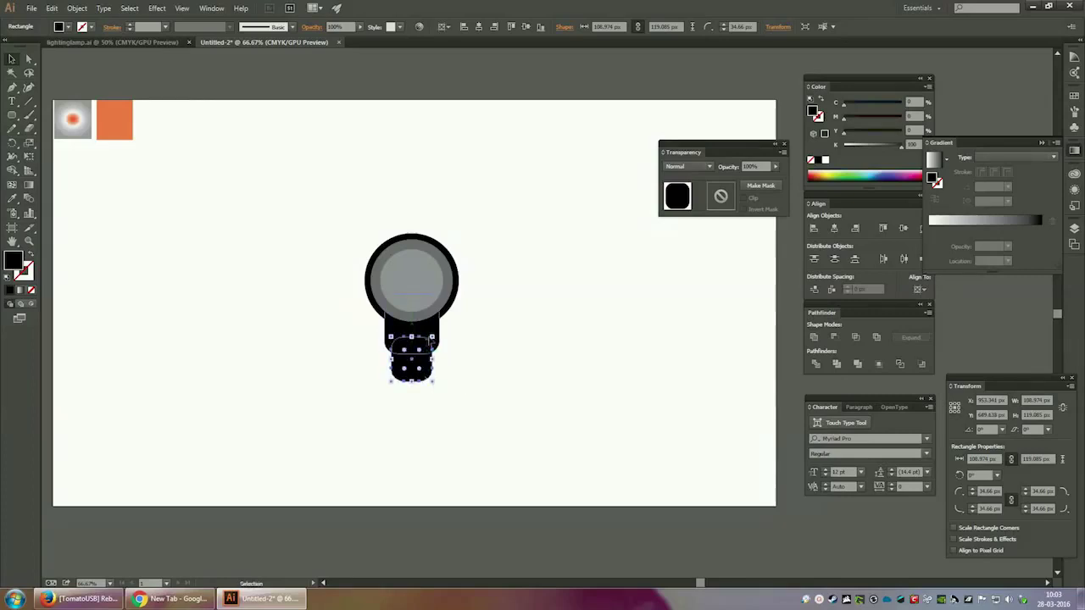
drag(432, 336, 429, 340)
click(545, 352)
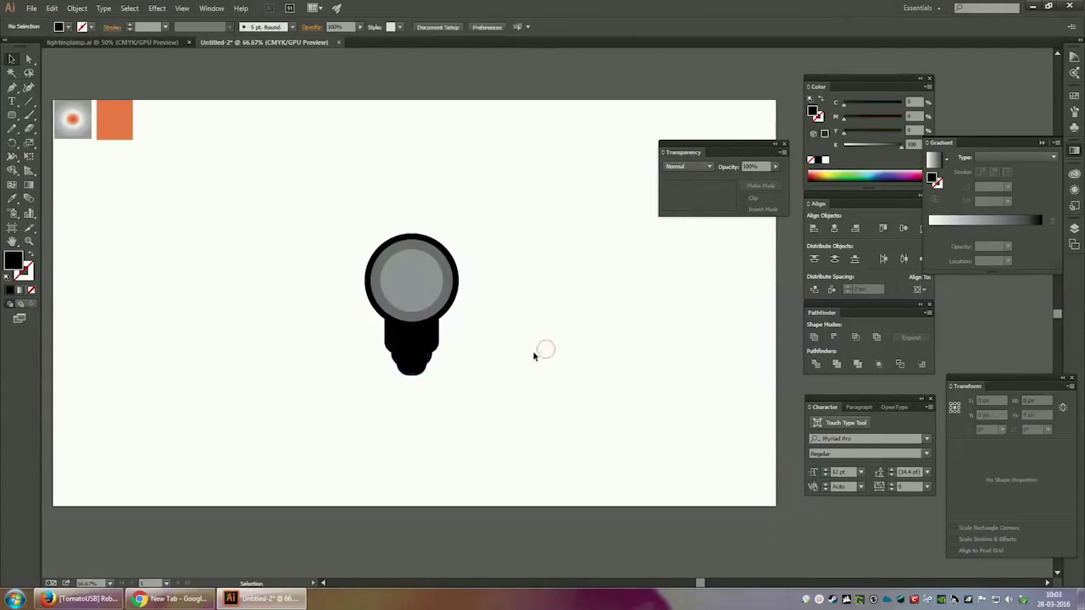
Marquee-select all the bulb shapes, then clear the selection
click(414, 371)
click(525, 353)
drag(336, 217, 464, 368)
click(564, 341)
drag(327, 208, 474, 356)
click(550, 334)
Draw a thin 12.769 by 53.997 px rounded bar above the bulb and select it with the circle
drag(11, 116, 49, 121)
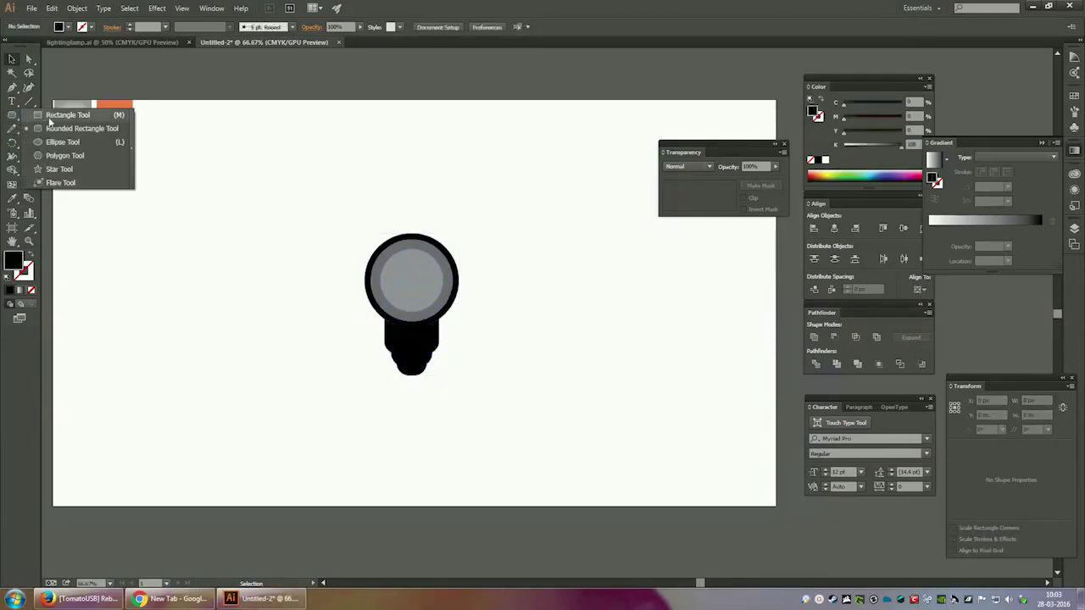
click(59, 128)
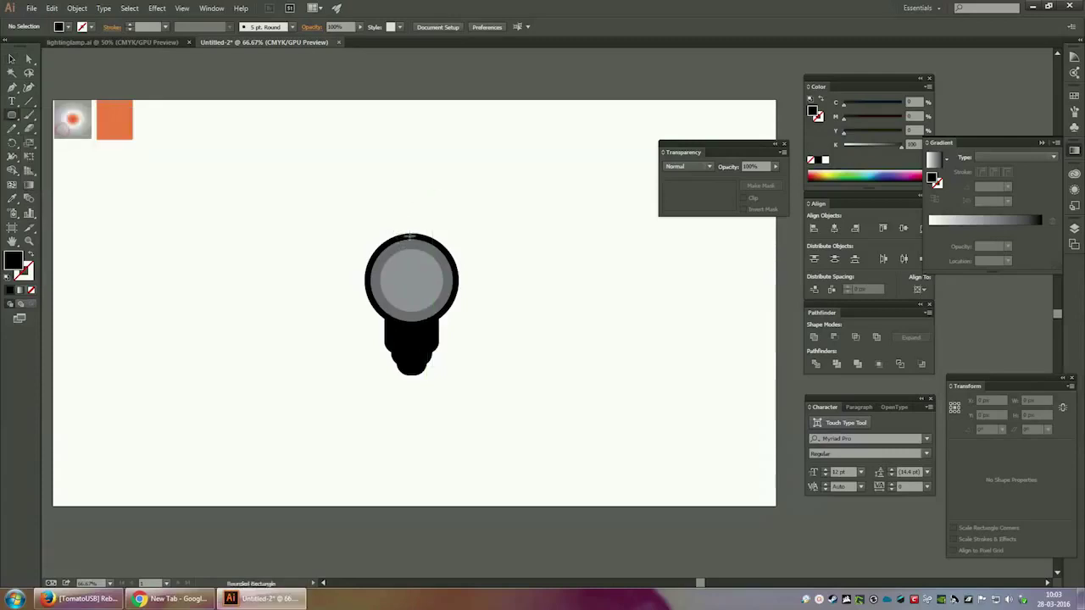
drag(411, 203, 418, 217)
click(12, 59)
click(596, 263)
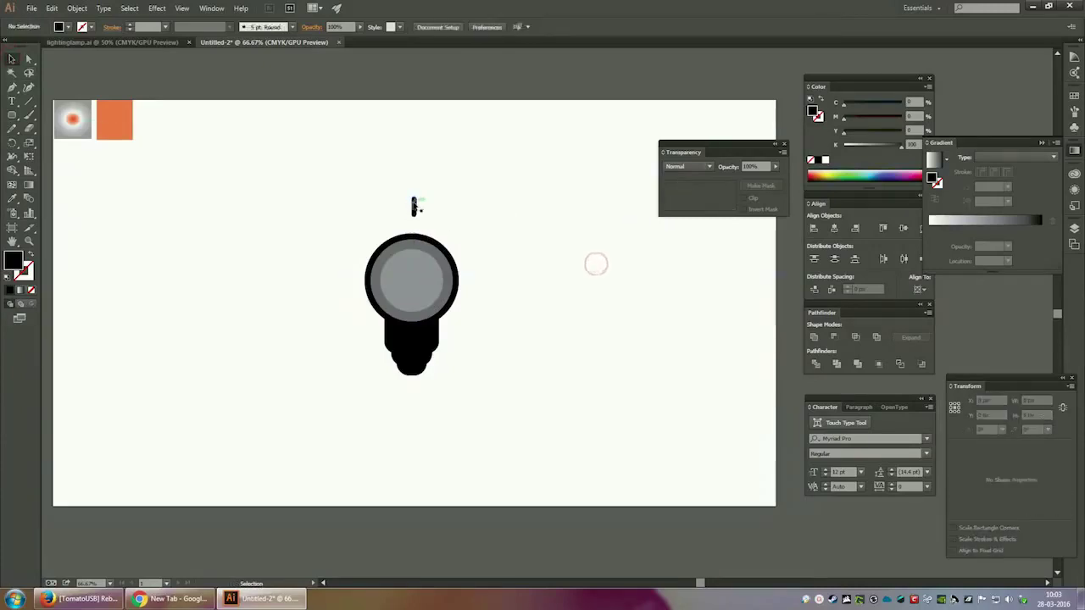
click(413, 206)
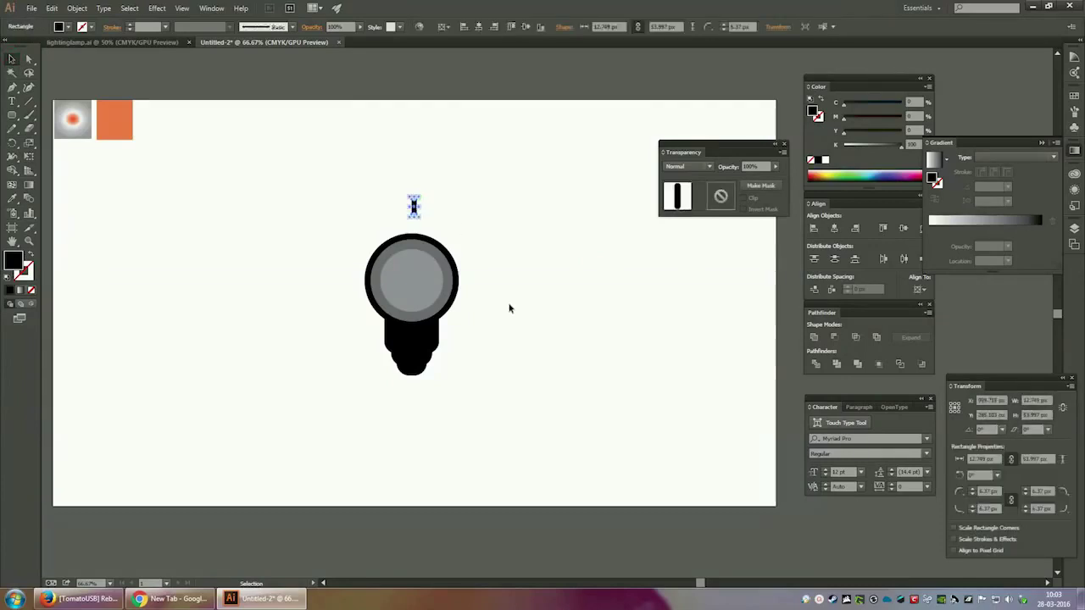
shift+click(421, 287)
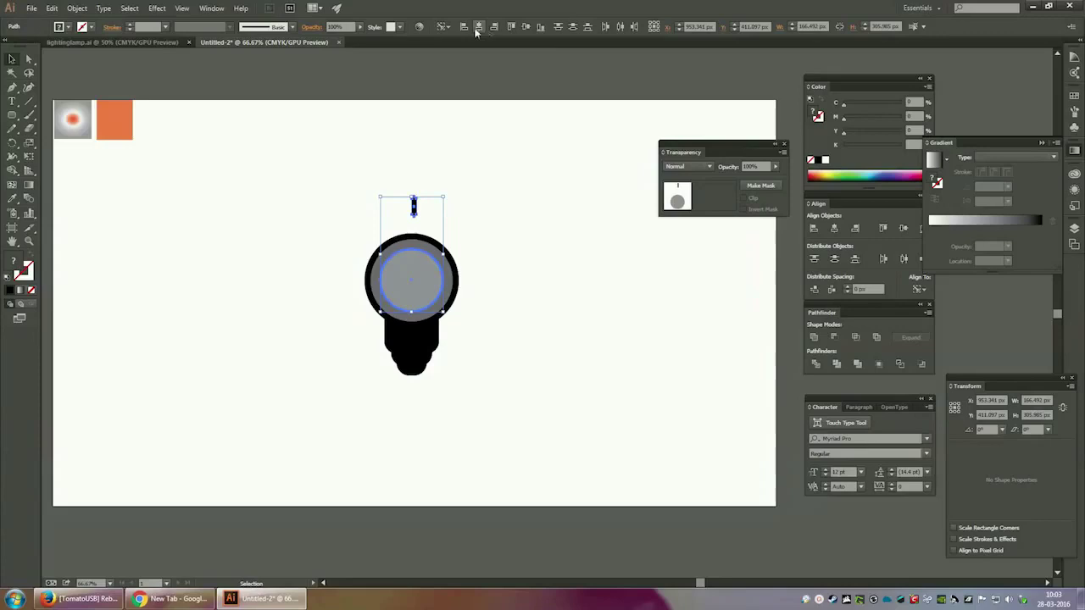
Make a rotated copy of the thin bar around the bulb's centre
click(542, 252)
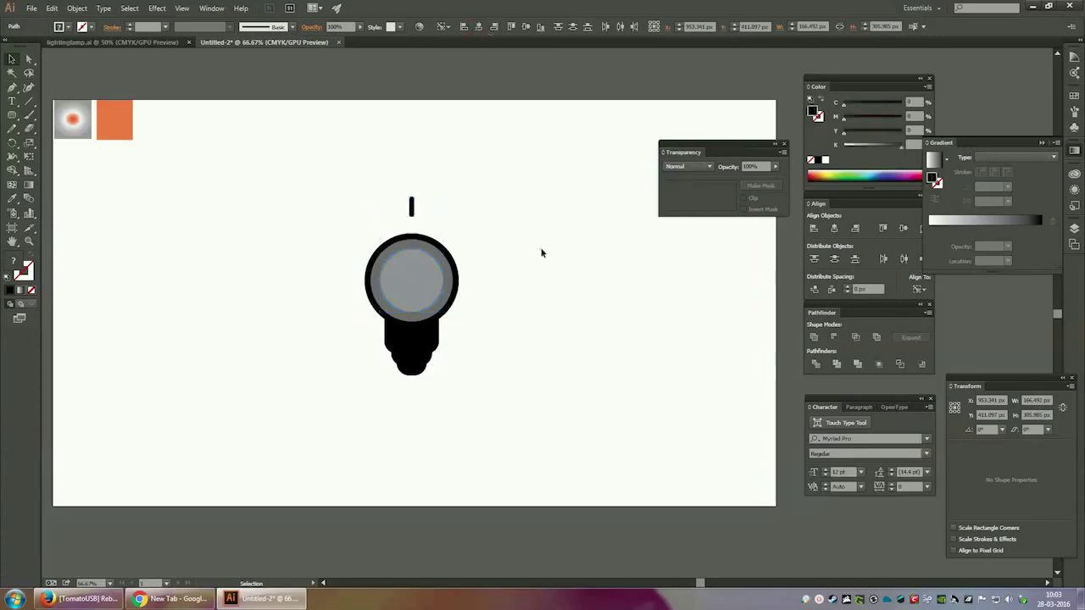
drag(393, 161, 431, 207)
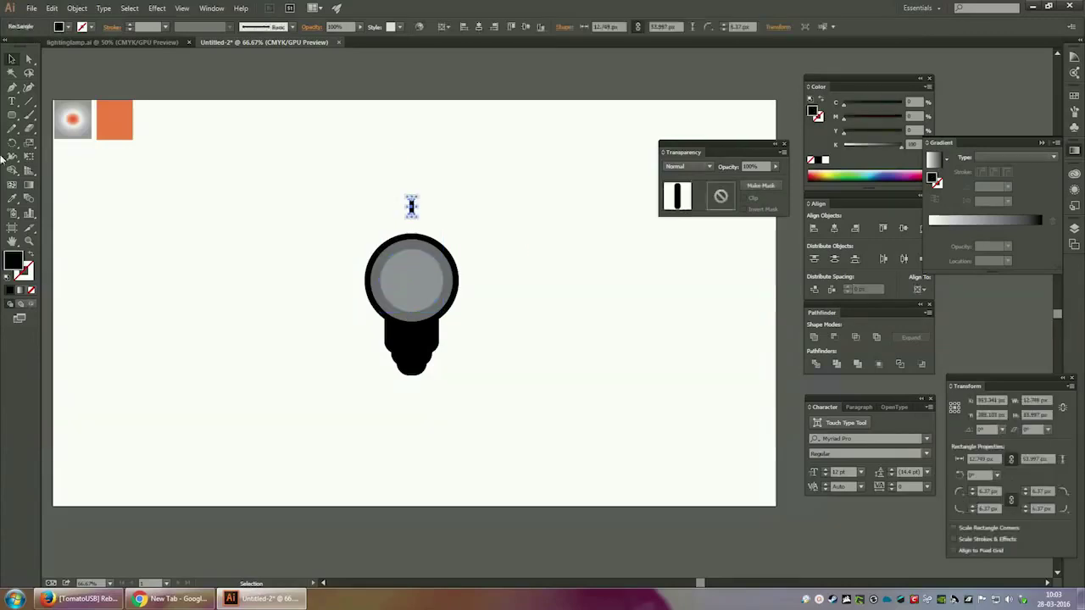
click(11, 144)
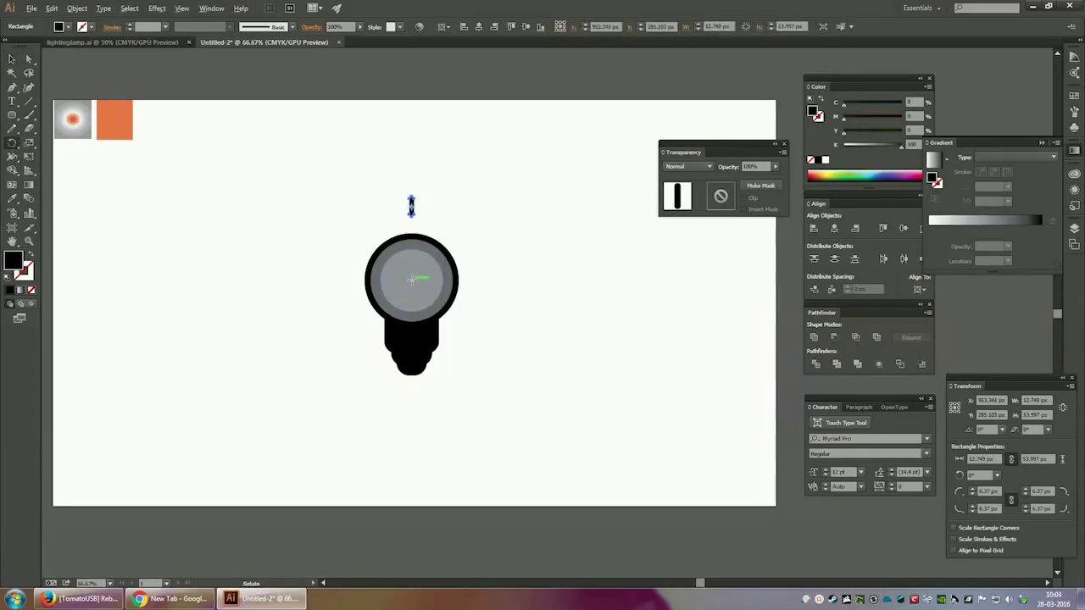
alt+click(412, 278)
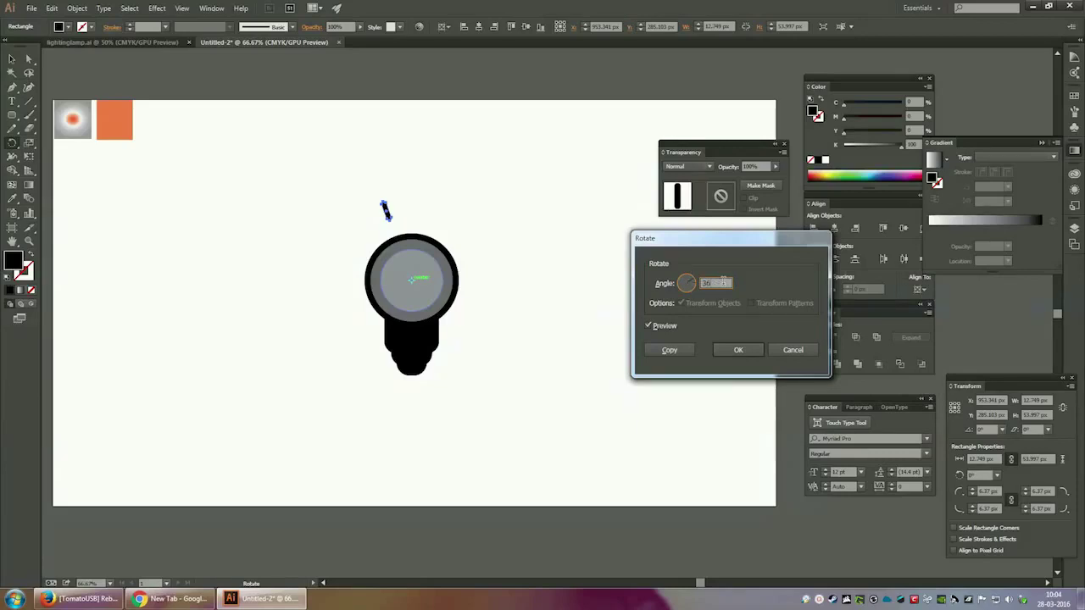
click(669, 356)
Repeat the rotated copy with Ctrl+D to fan rays around the bulb, then deselect
key(v)
key(ctrl+d)
key(ctrl+d)
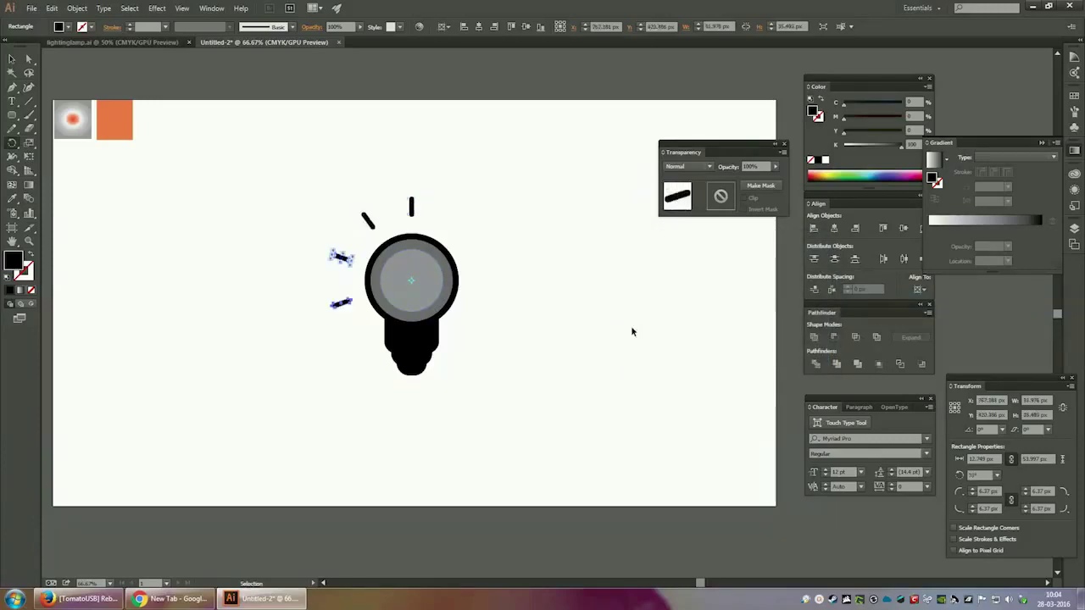
key(ctrl+d)
key(ctrl+d)
key(ctrl+d)
key(ctrl+d)
key(ctrl+d)
key(ctrl+d)
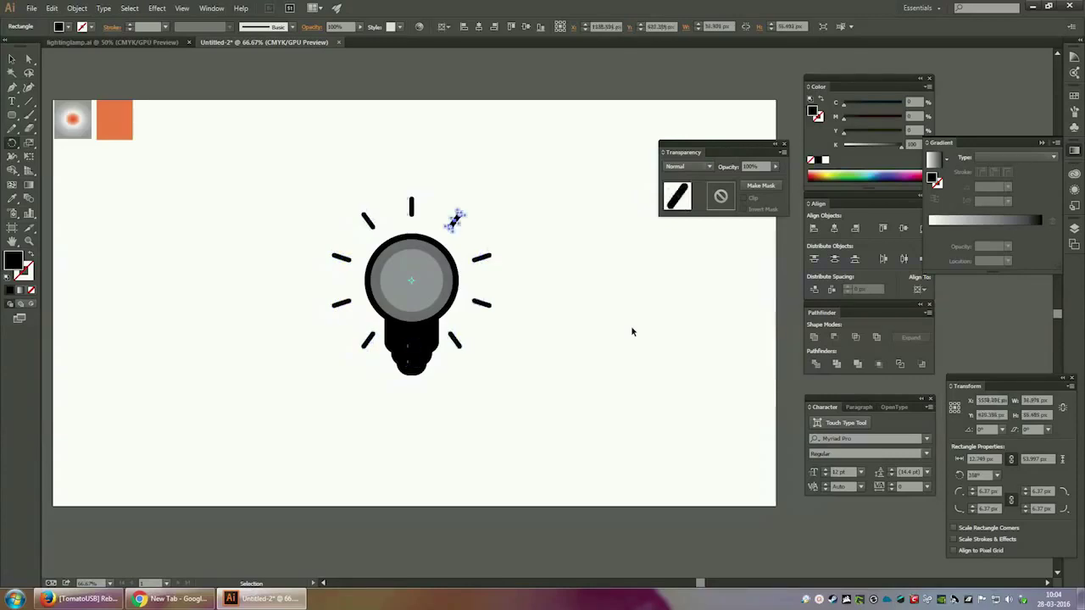
key(r)
key(v)
click(562, 230)
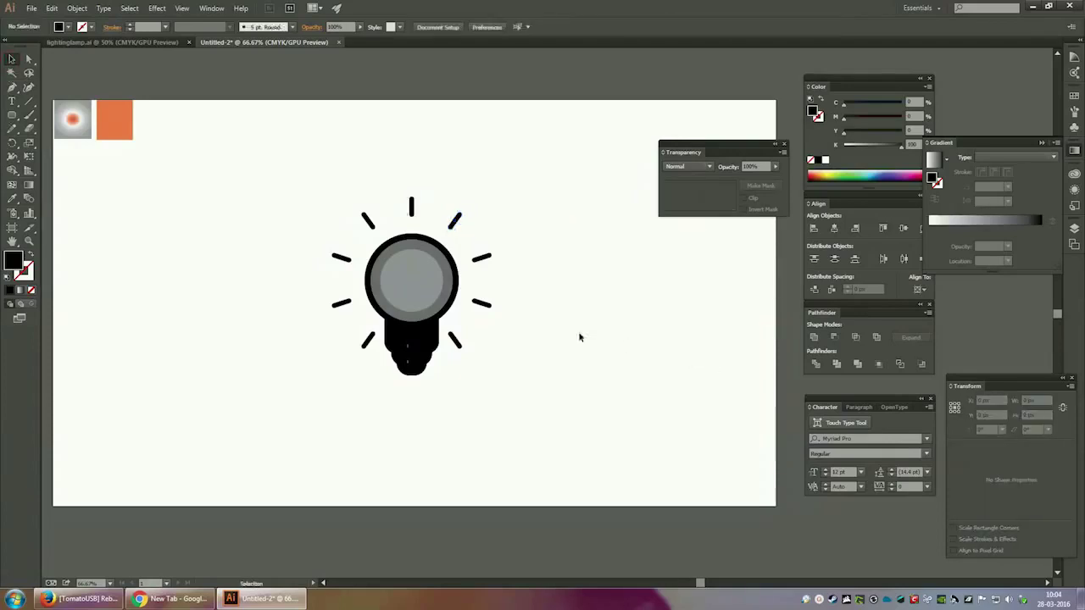
Draw a circle left of the bulb and give it a gradient fill
click(13, 115)
click(63, 142)
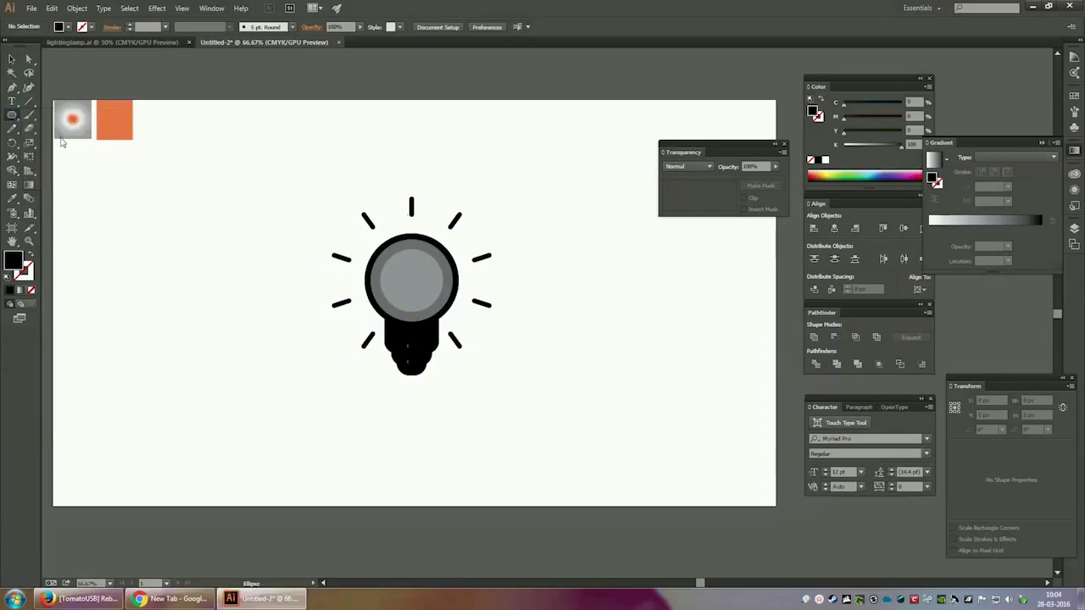
drag(165, 173, 232, 242)
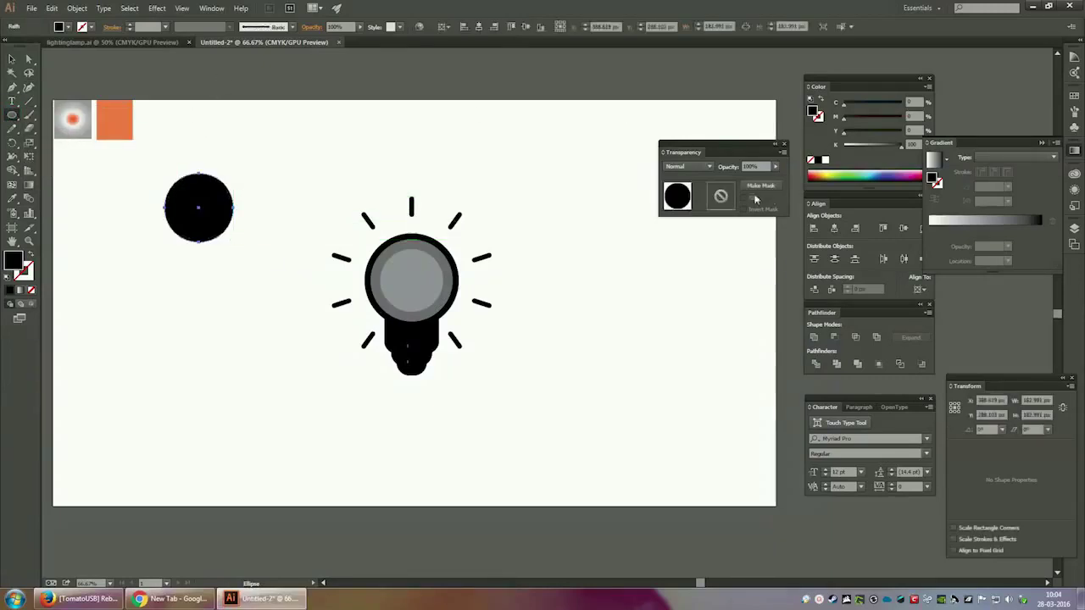
click(985, 221)
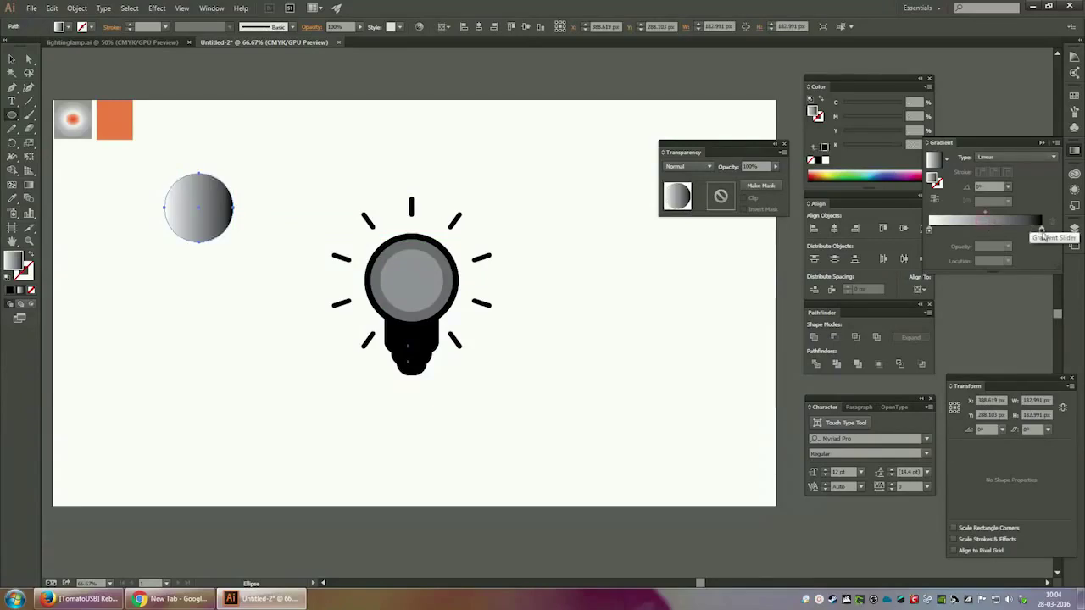
Set the right gradient stop to white and move the midpoint to about 29%
double_click(1042, 230)
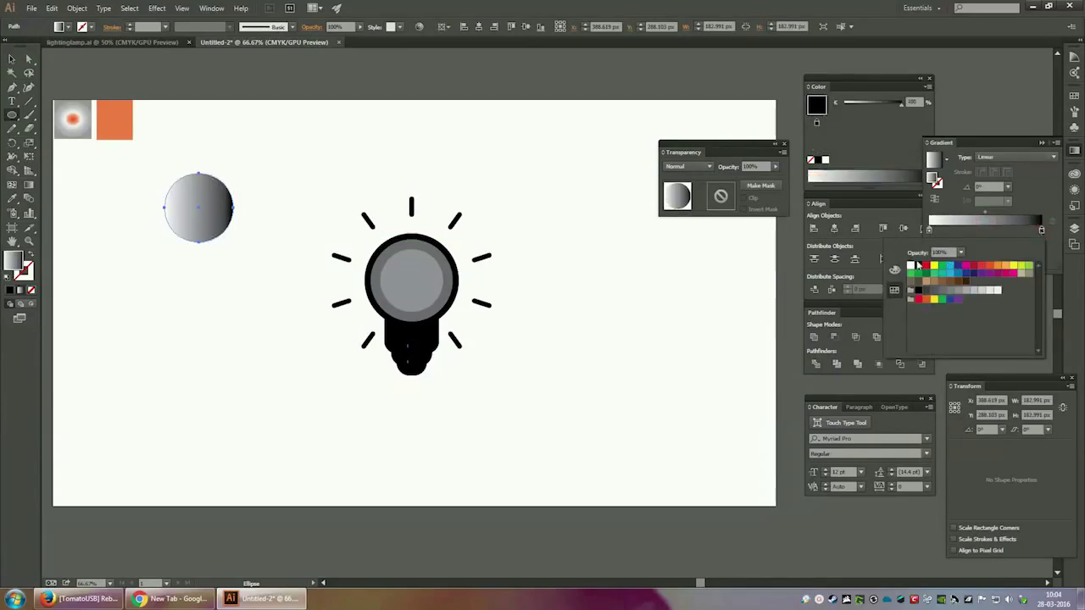
click(912, 267)
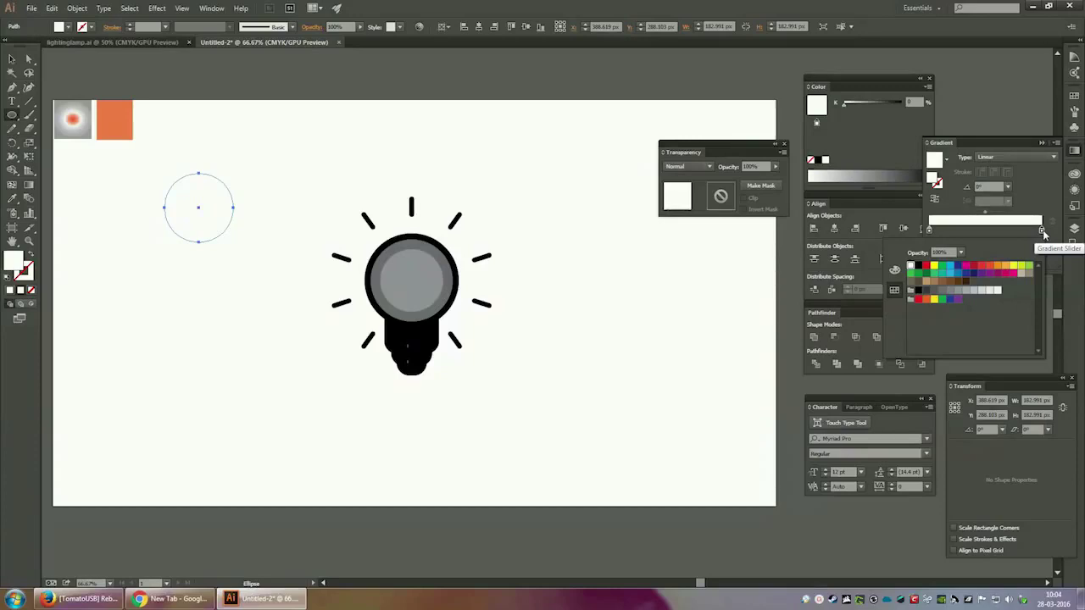
click(1042, 231)
click(1008, 246)
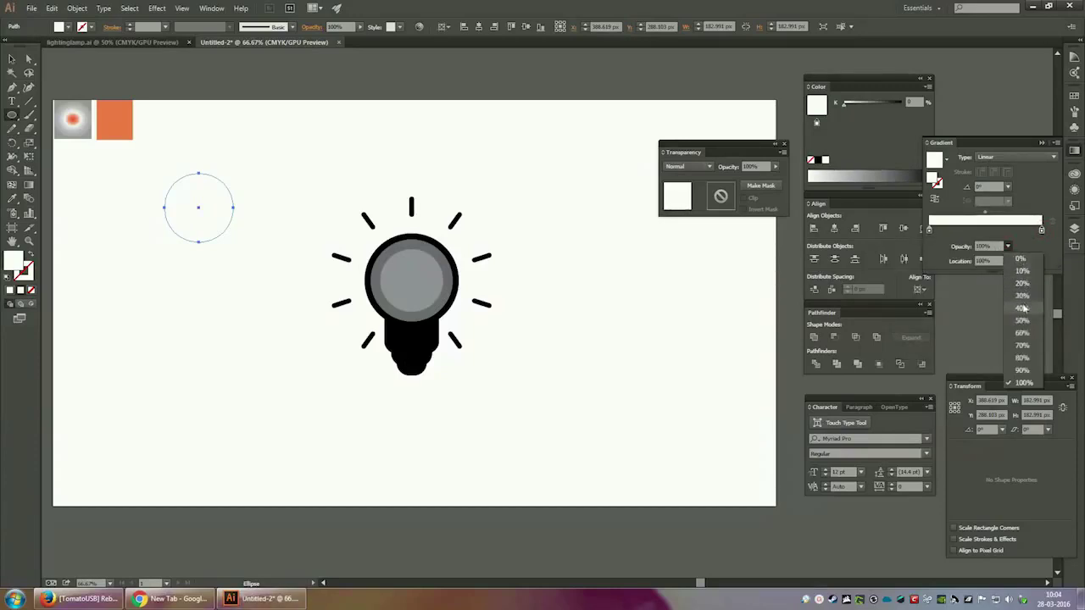
click(1023, 307)
click(984, 213)
drag(982, 217, 953, 219)
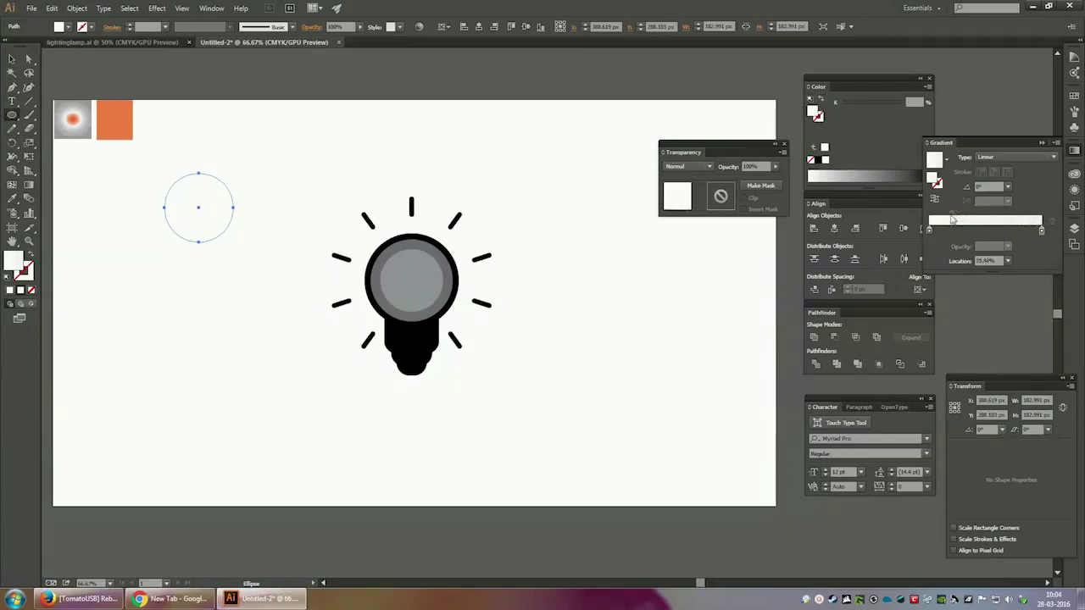
drag(956, 220, 962, 222)
click(12, 59)
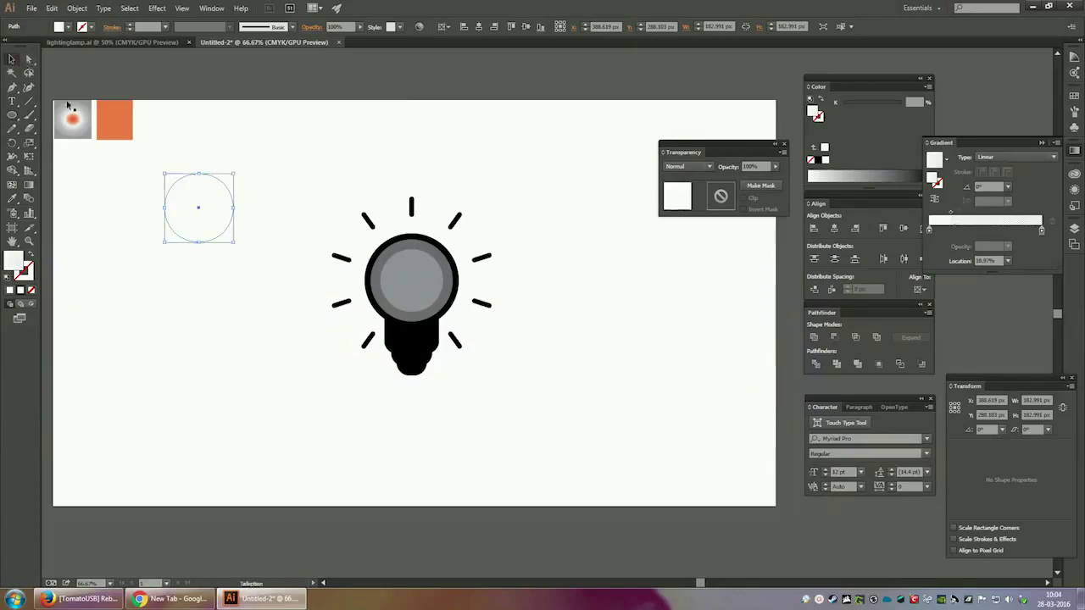
Move the gradient circle above the artboard, make it radial, and flatten it to a 140.684 px-wide ellipse
drag(201, 210, 402, 85)
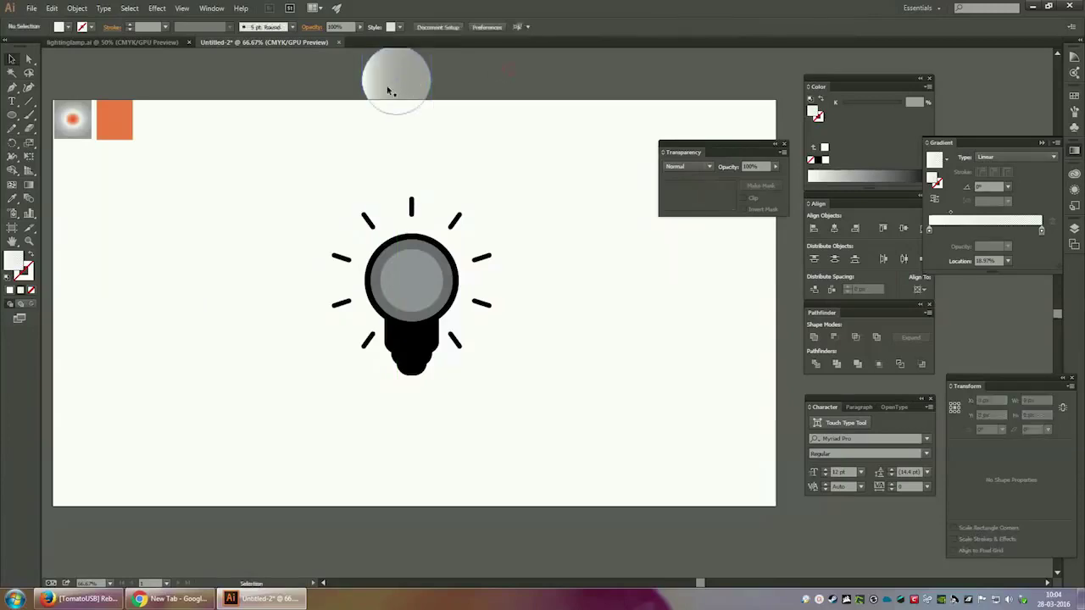
click(1017, 157)
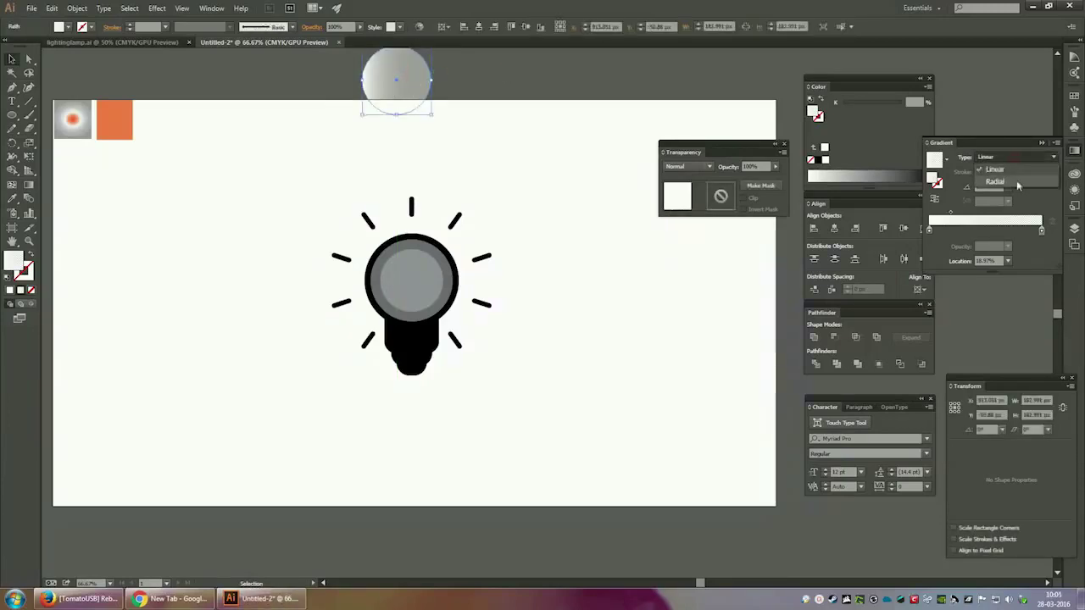
click(1016, 179)
click(545, 78)
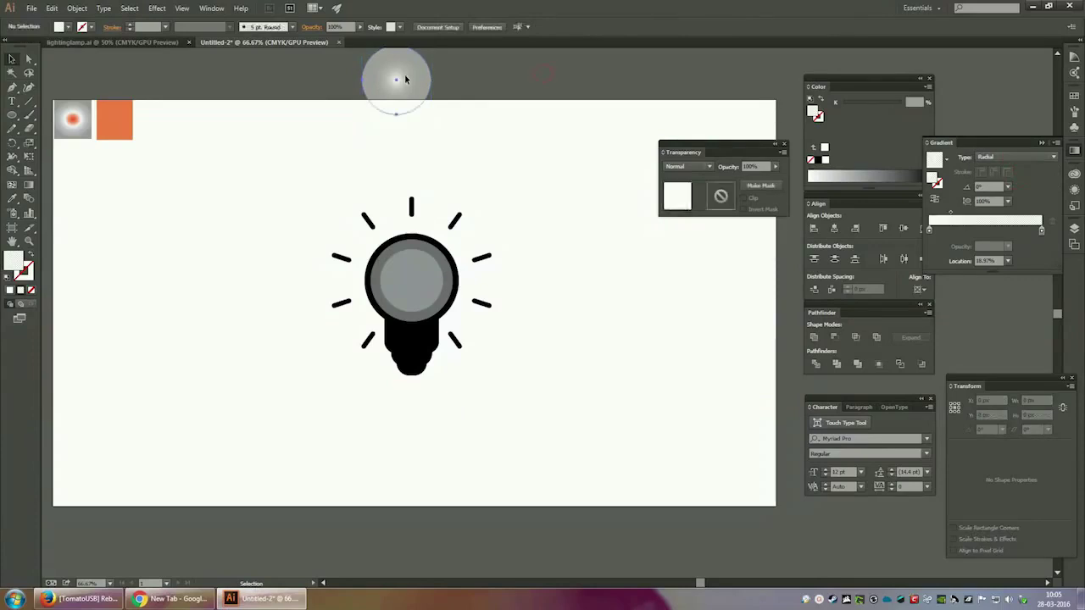
click(400, 85)
drag(398, 112, 415, 69)
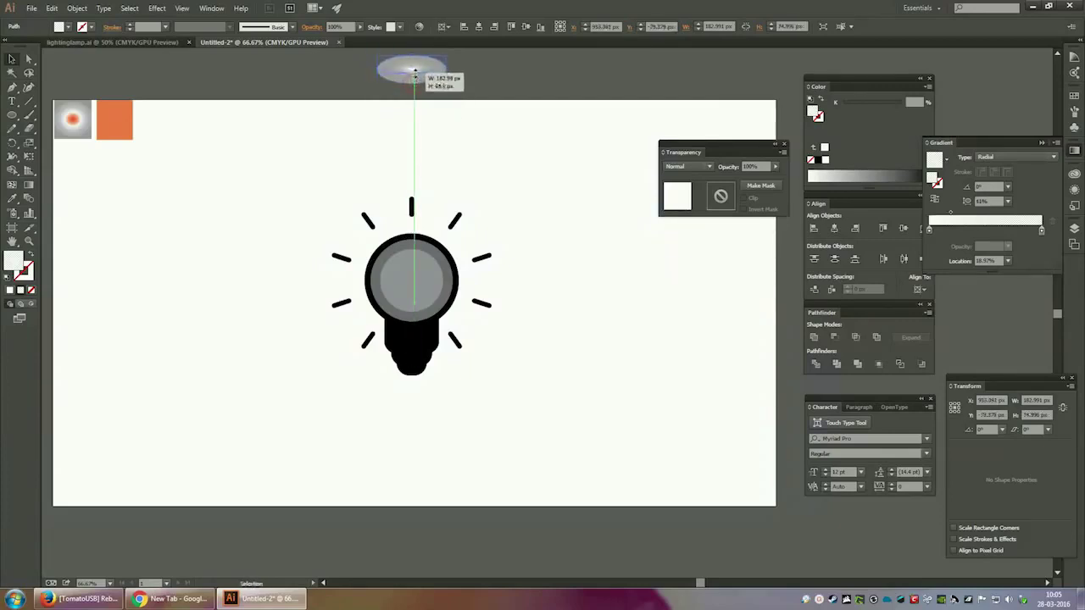
mouse_move(422, 66)
mouse_down()
mouse_move(432, 82)
mouse_move(422, 79)
mouse_move(442, 76)
mouse_up()
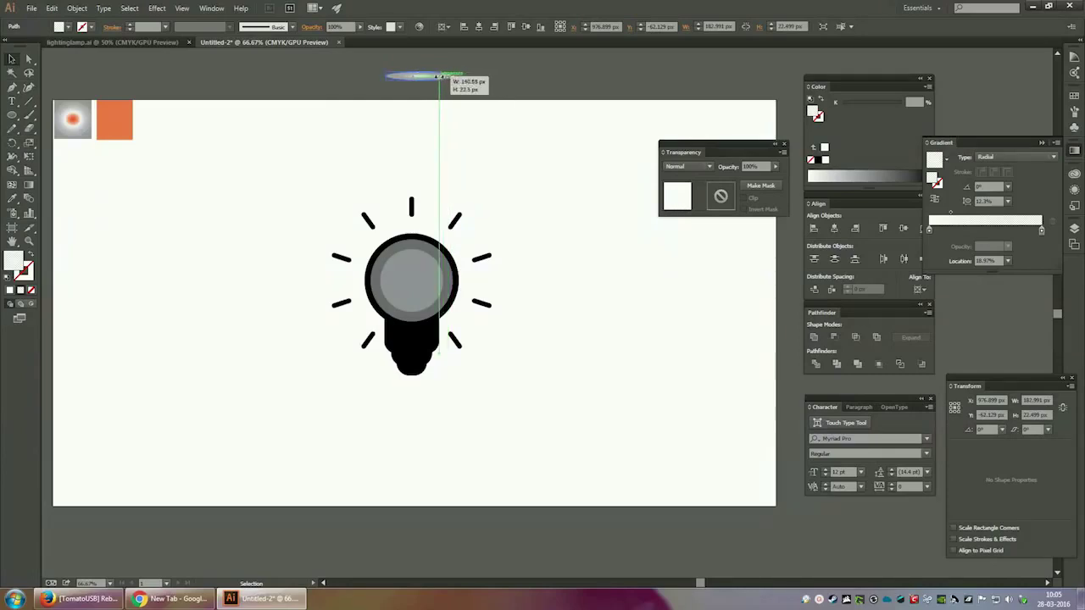
drag(443, 77, 413, 74)
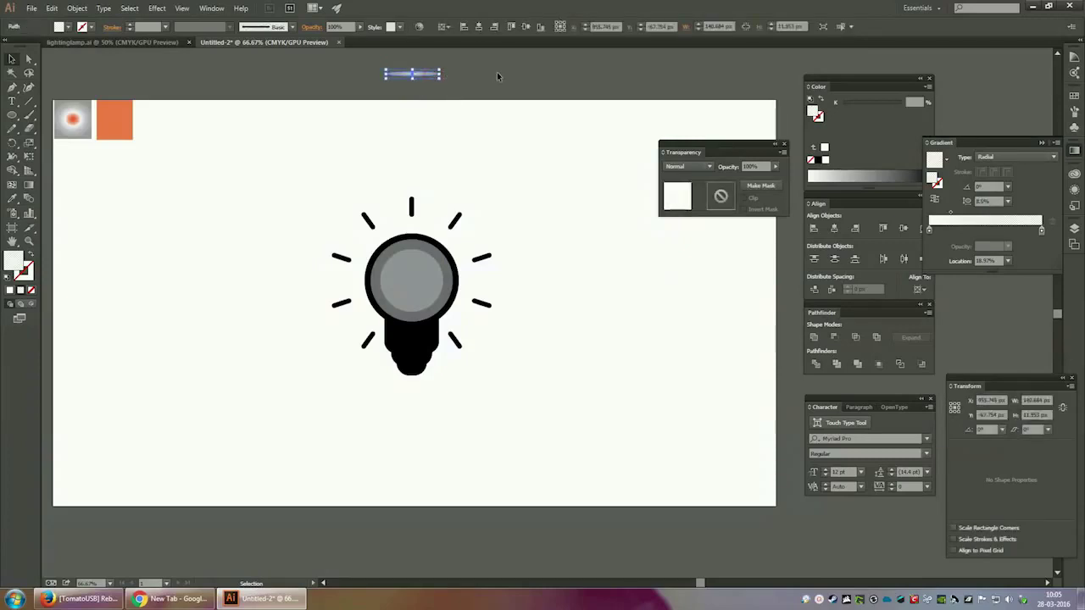
Make rotated copies of the glow ellipse with the Rotate tool, then undo them
click(12, 143)
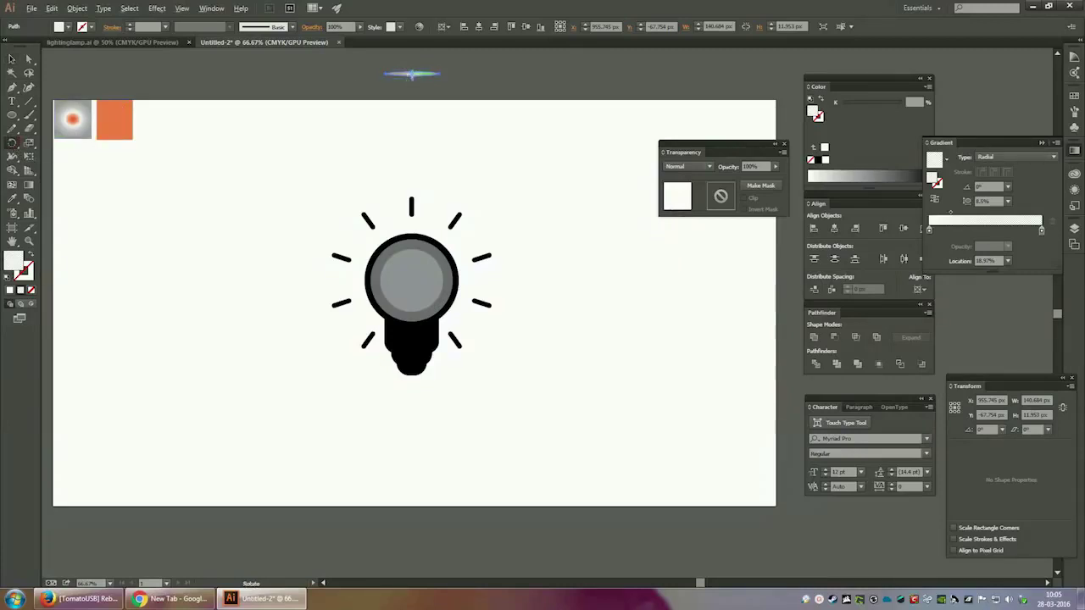
key(Return)
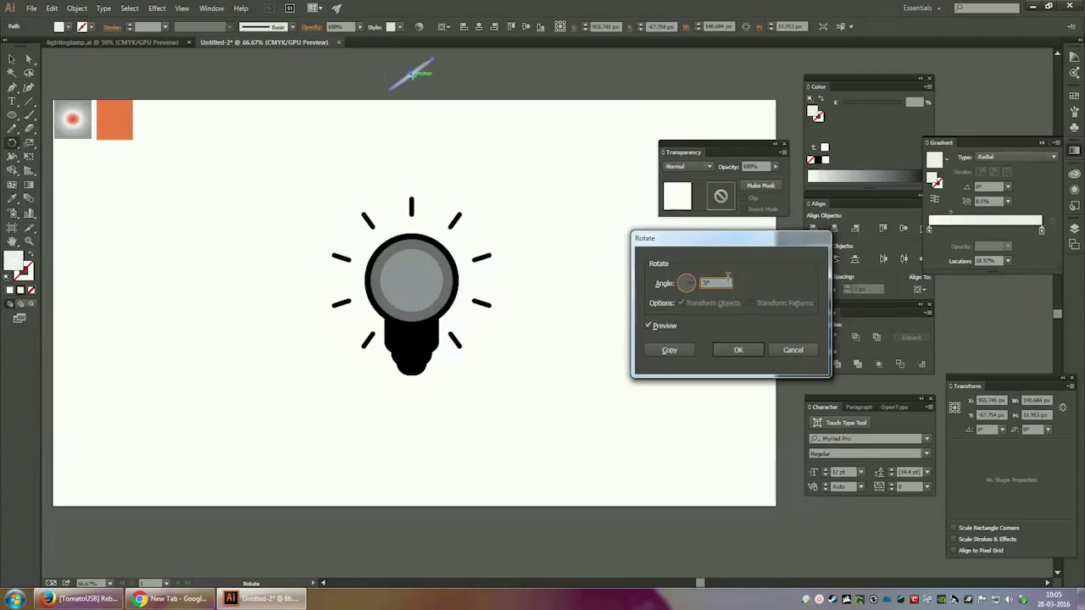
click(669, 351)
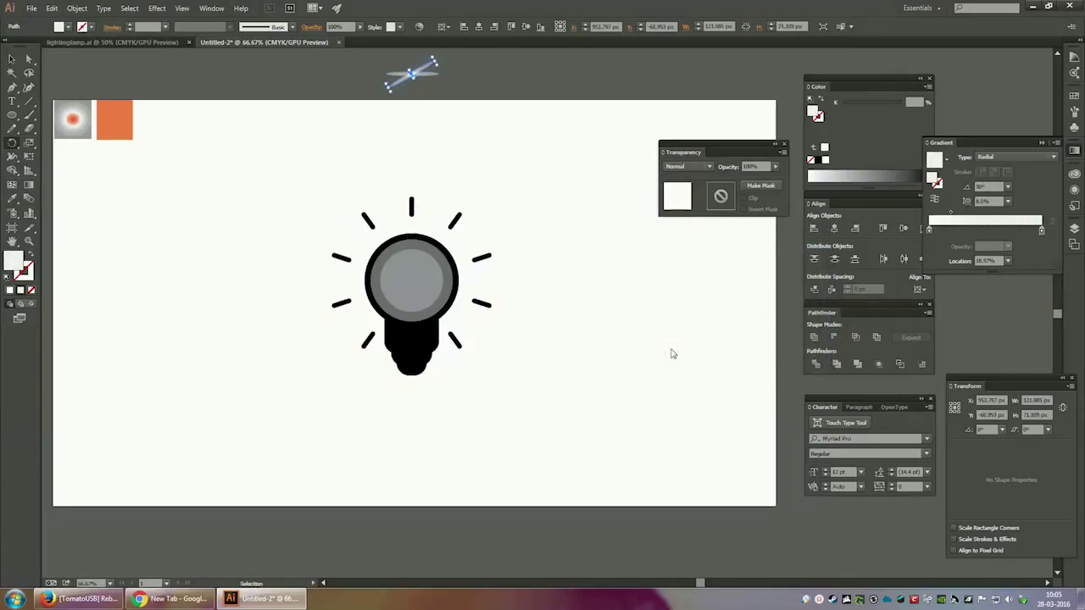
key(ctrl+d)
key(ctrl+d)
key(ctrl+d)
key(ctrl+d)
key(ctrl+d)
key(ctrl+d)
key(ctrl+d)
key(ctrl+d)
key(ctrl+d)
key(ctrl+d)
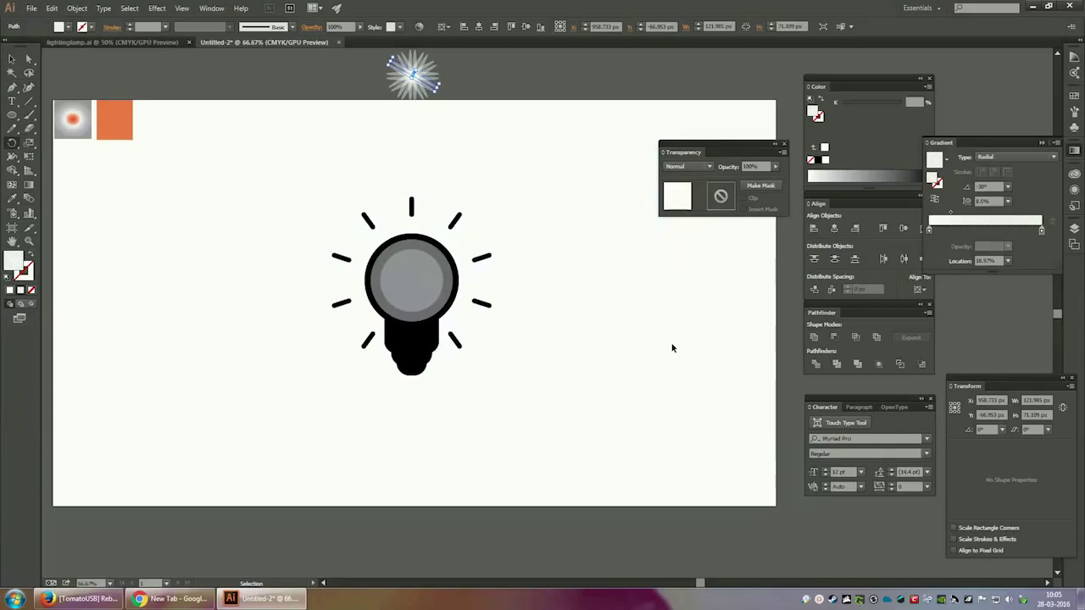
key(ctrl+d)
key(ctrl+d)
key(ctrl+d)
key(ctrl+d)
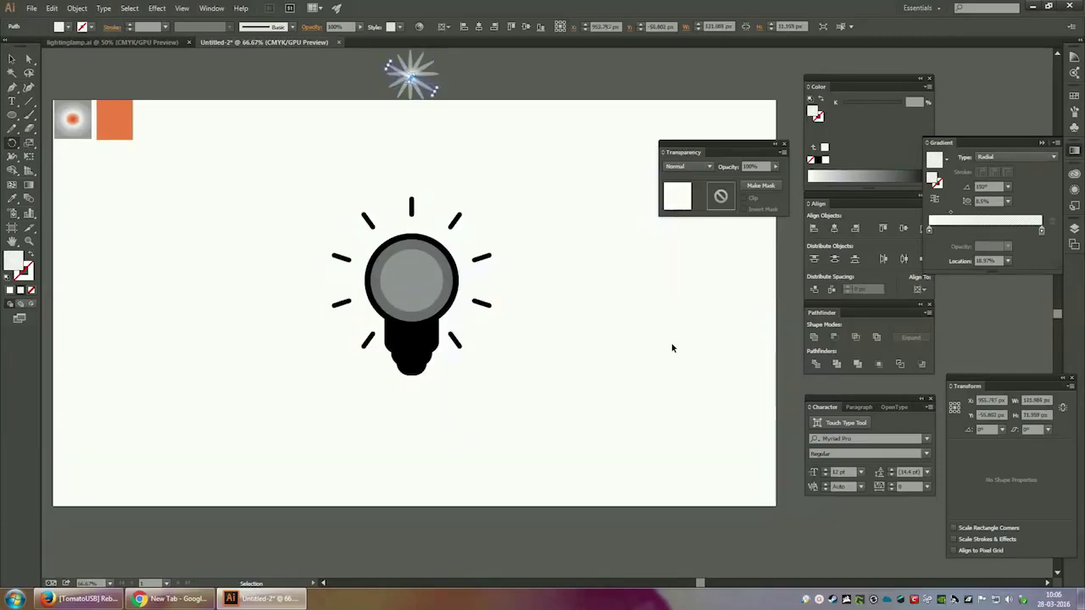
key(ctrl+d)
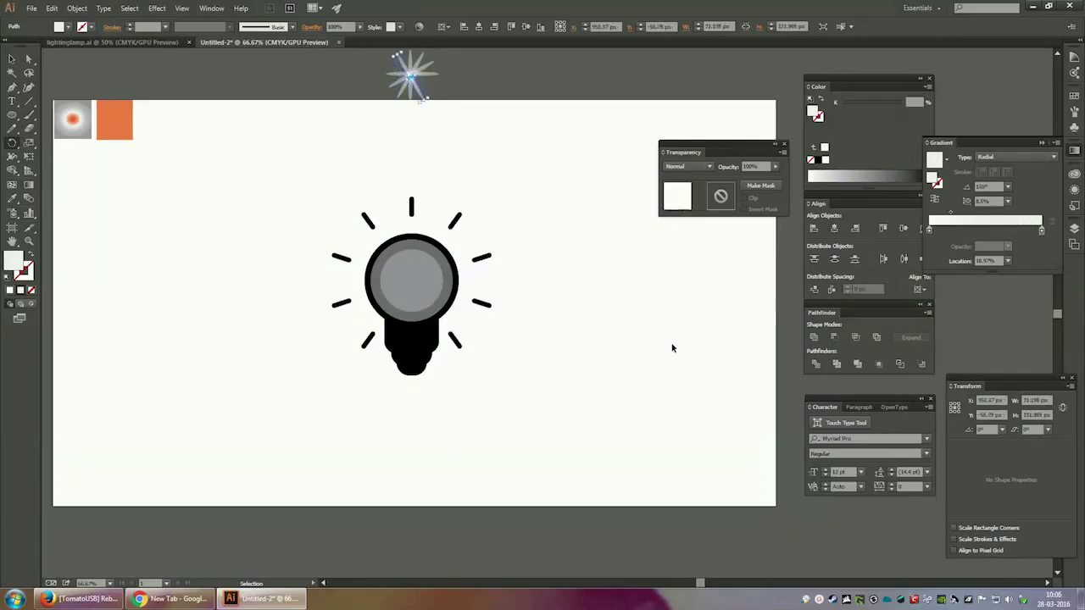
key(ctrl+z)
key(ctrl+z)
key(ctrl+z)
key(ctrl+z)
key(ctrl+z)
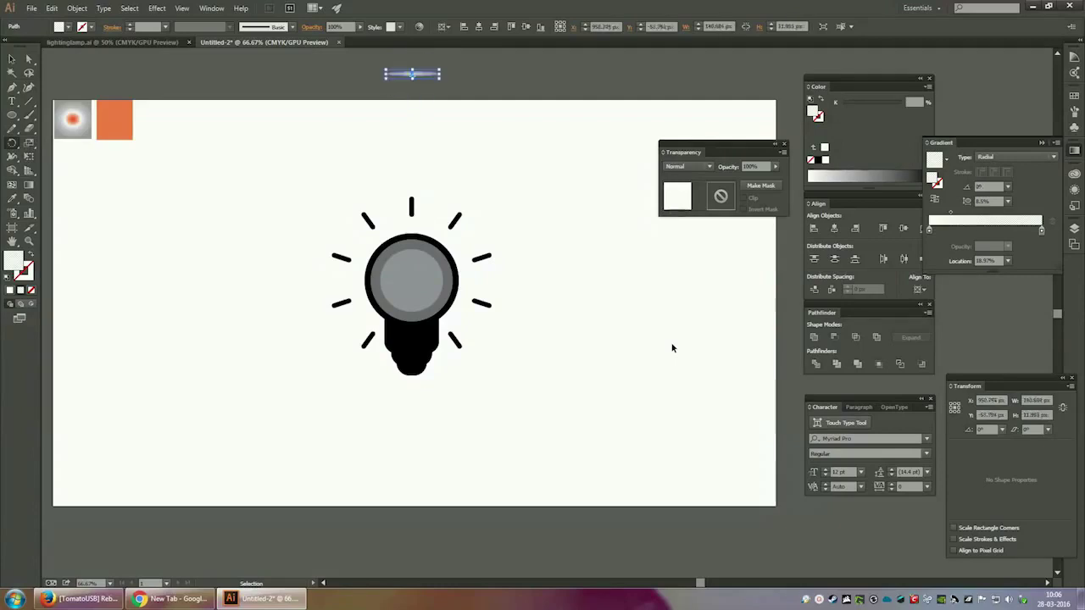
Repeat 36° rotated copies of the ellipse to form the star sparkle, then select it
alt+click(413, 76)
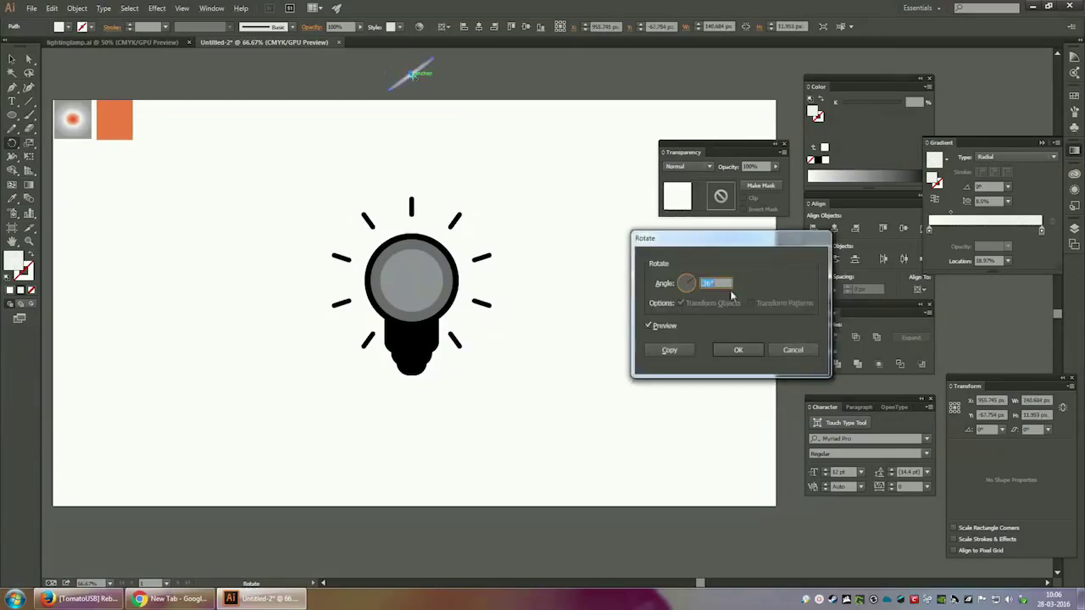
click(670, 350)
key(ctrl+d)
key(ctrl+d)
key(ctrl+d)
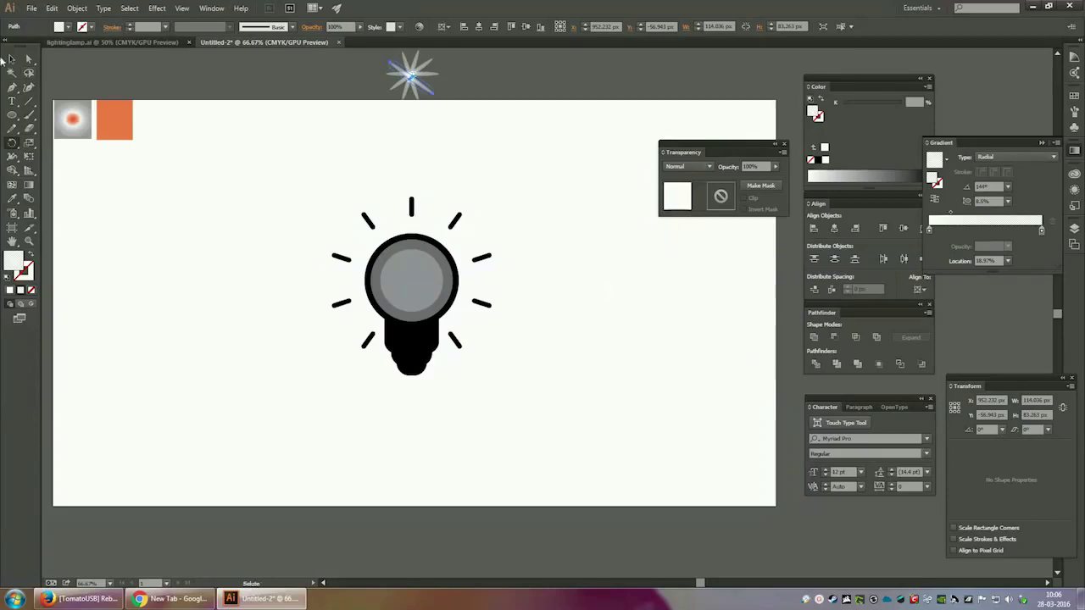
key(ctrl+d)
key(ctrl+d)
key(ctrl+d)
key(ctrl+d)
key(ctrl+d)
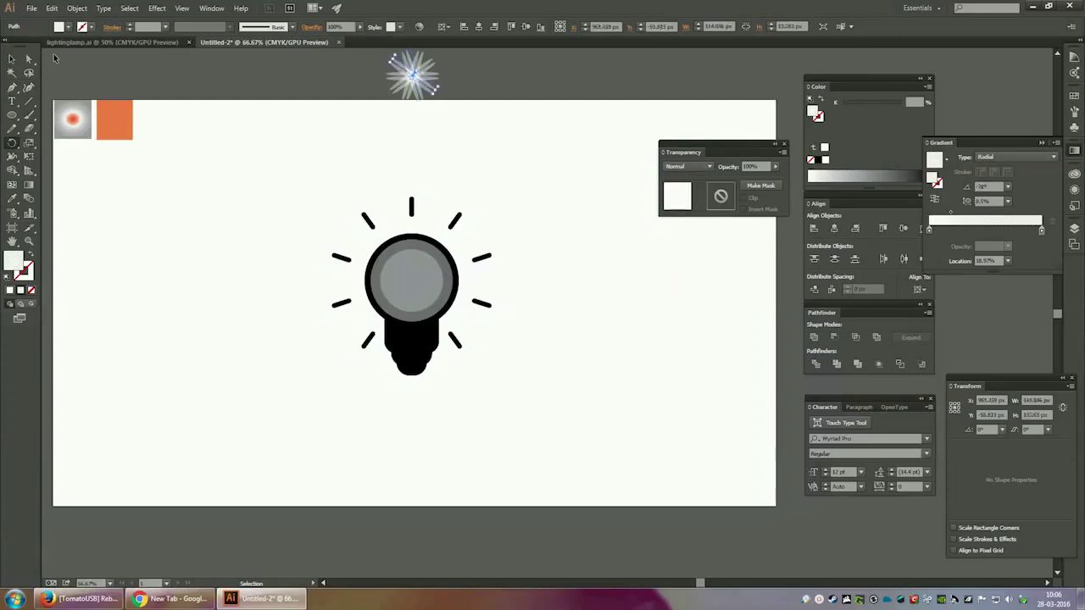
key(ctrl+d)
key(ctrl+d)
key(ctrl+d)
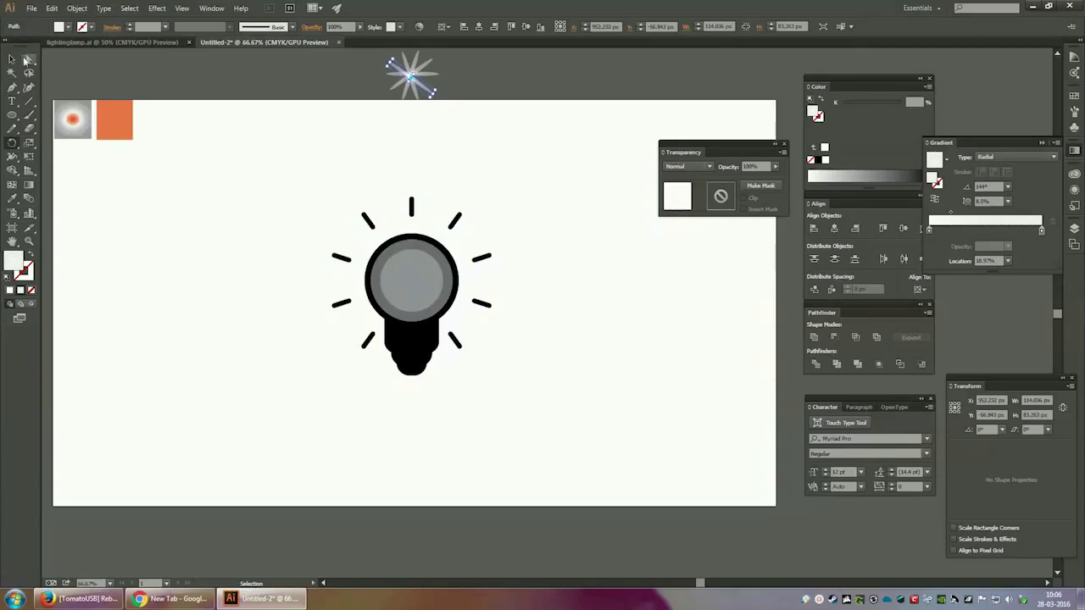
click(13, 59)
click(504, 72)
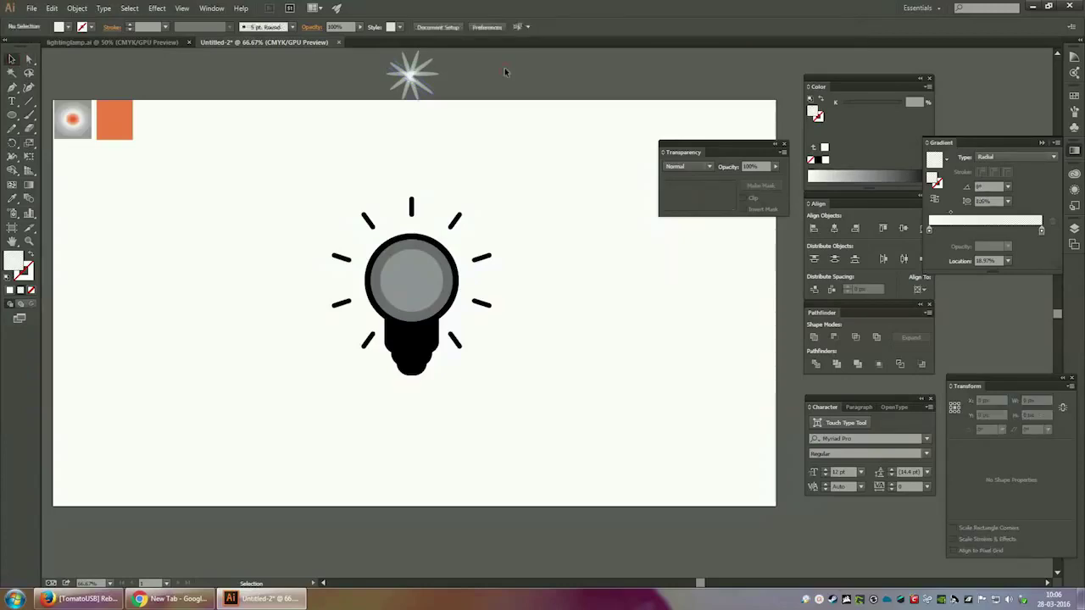
click(412, 76)
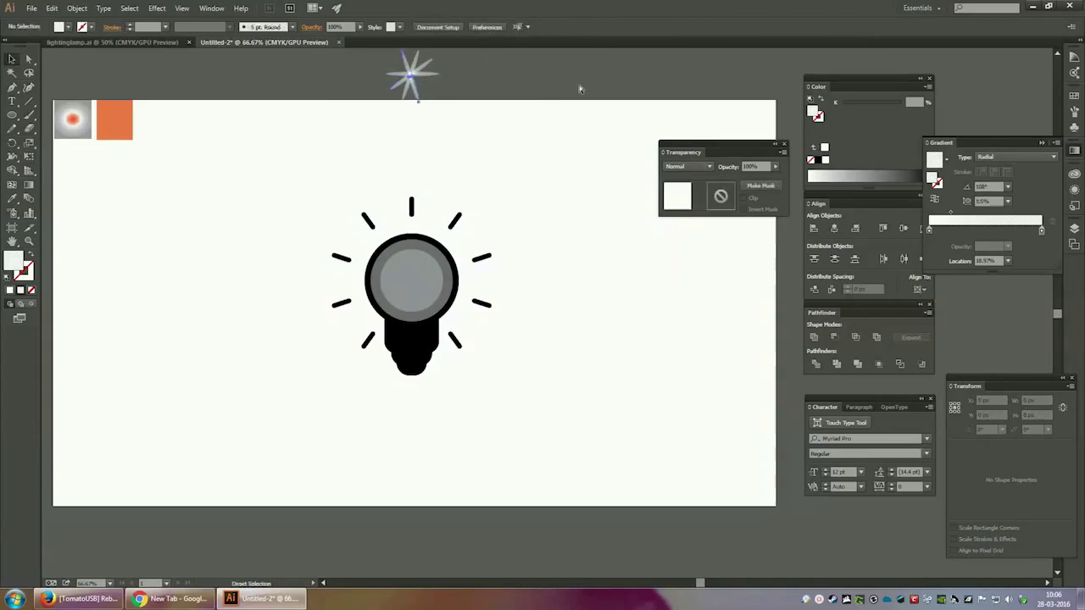
Undo the star back to a single bar and move it below the artboard
key(ctrl+z)
drag(420, 79, 525, 562)
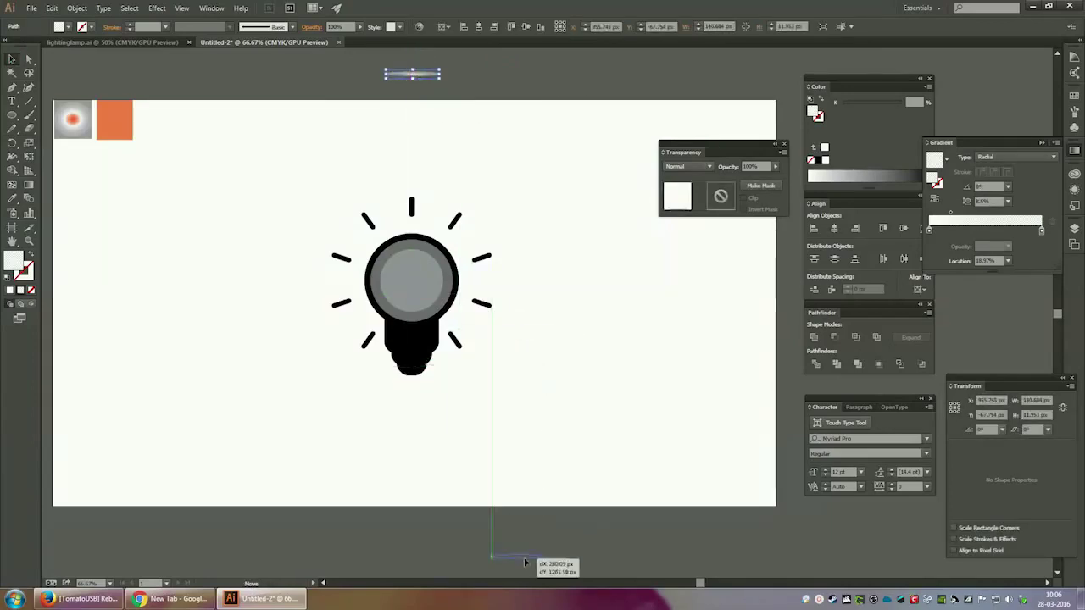
drag(525, 562, 500, 525)
drag(555, 455, 581, 297)
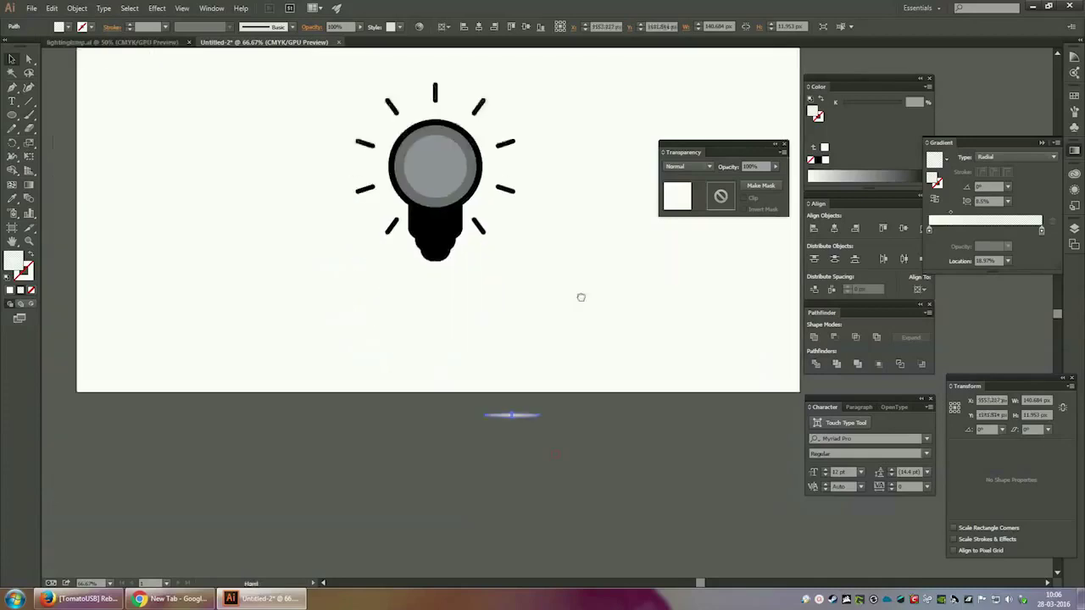
drag(523, 338, 489, 378)
Build a multi-ray sparkle star from rotated copies of the bar, repeated with Ctrl+D
key(r)
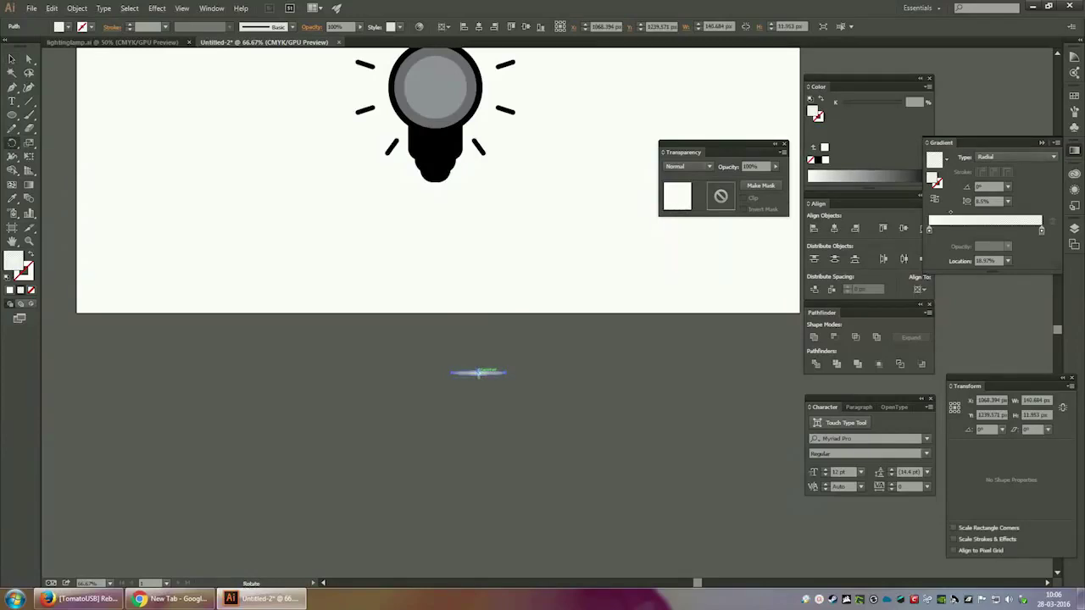
alt+click(479, 372)
click(669, 349)
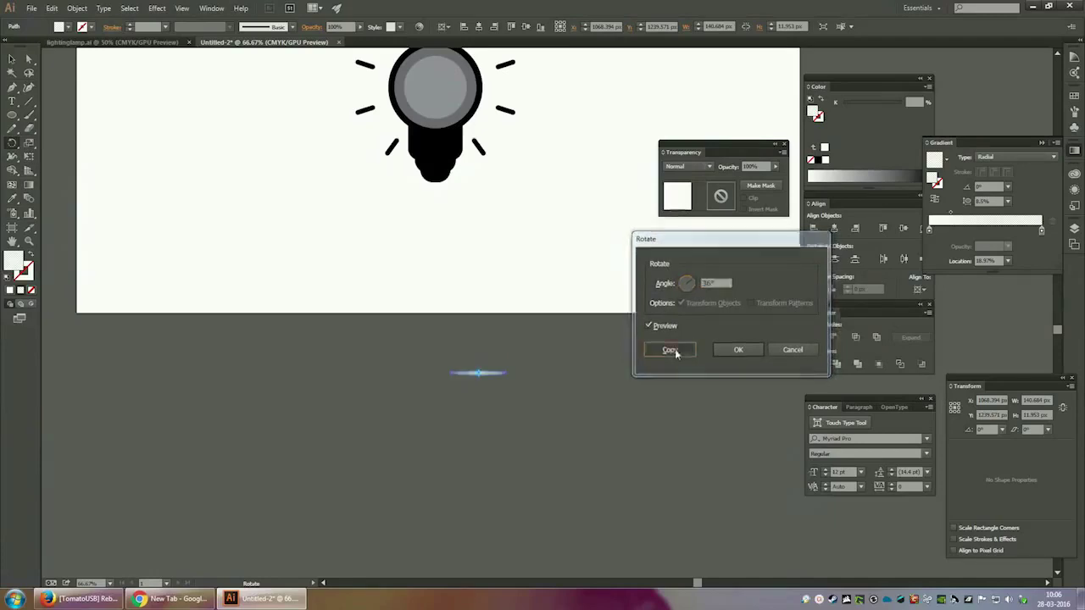
key(ctrl+d)
key(ctrl+d)
key(ctrl+d)
key(ctrl+d)
key(ctrl+d)
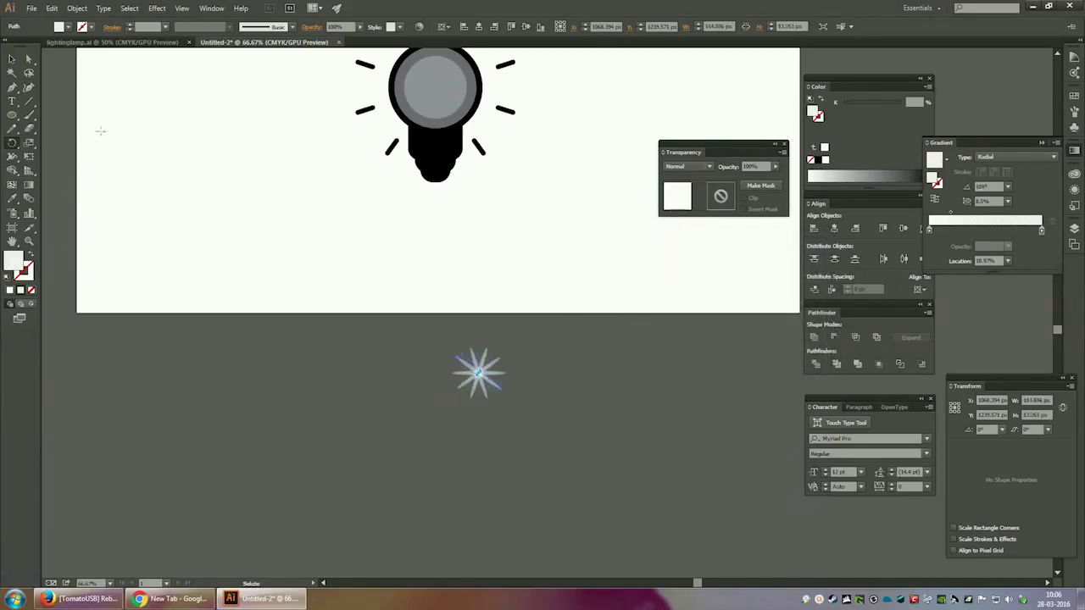
Select all the star's bars and group them
click(12, 58)
click(610, 424)
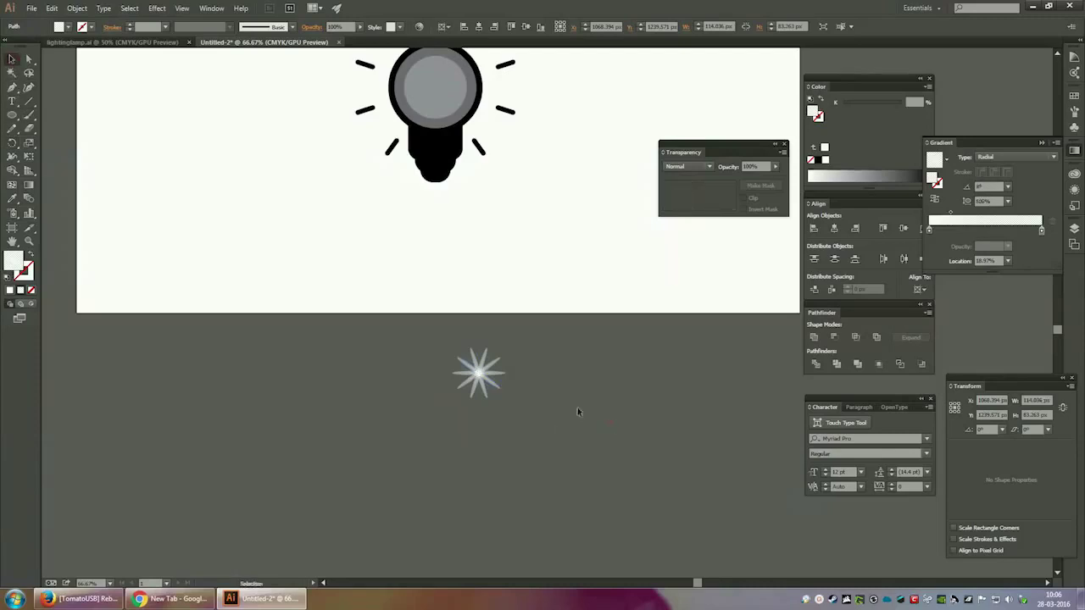
drag(509, 399, 467, 361)
right_click(481, 366)
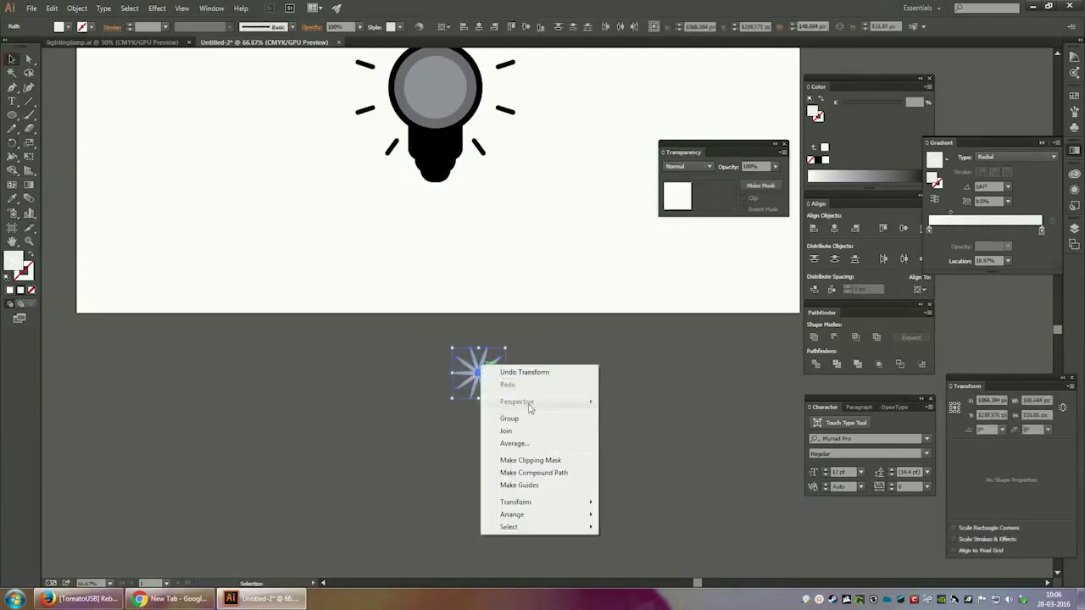
click(508, 418)
click(598, 385)
drag(521, 286, 513, 408)
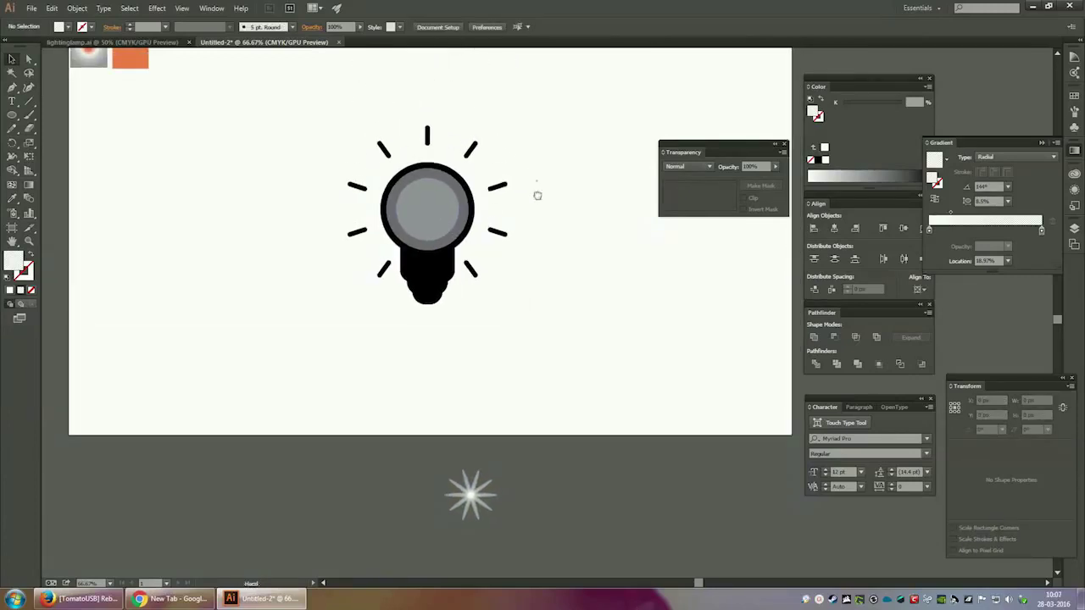
Move the grouped sparkle star to the artboard's top edge, above and right of the bulb
drag(537, 195, 536, 254)
mouse_move(470, 552)
mouse_down()
mouse_move(576, 398)
mouse_move(682, 292)
mouse_up()
click(660, 391)
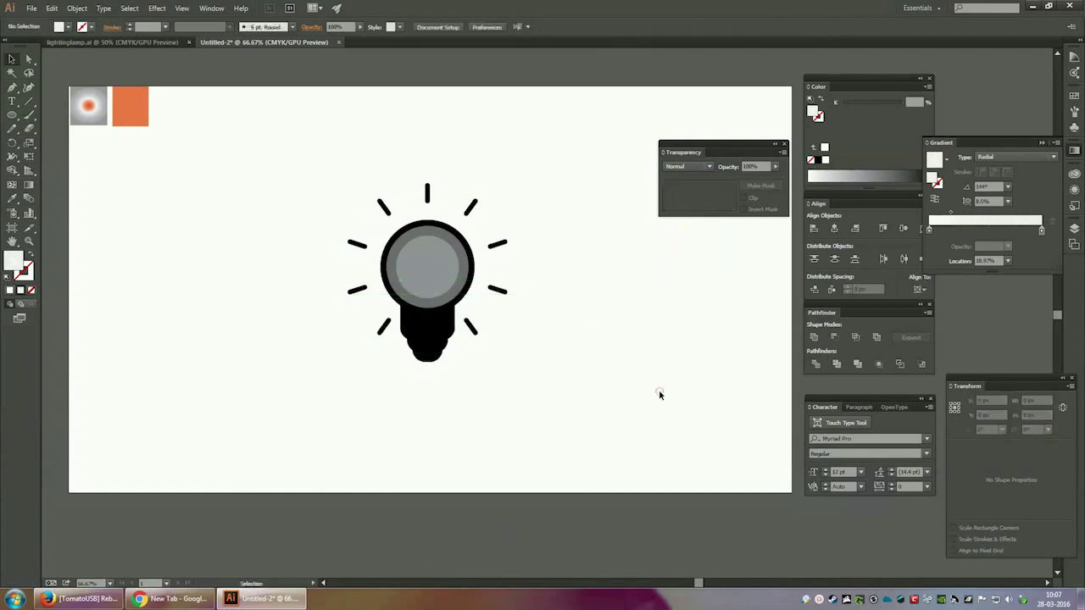
click(653, 259)
click(714, 391)
drag(653, 249, 705, 332)
drag(685, 289, 644, 93)
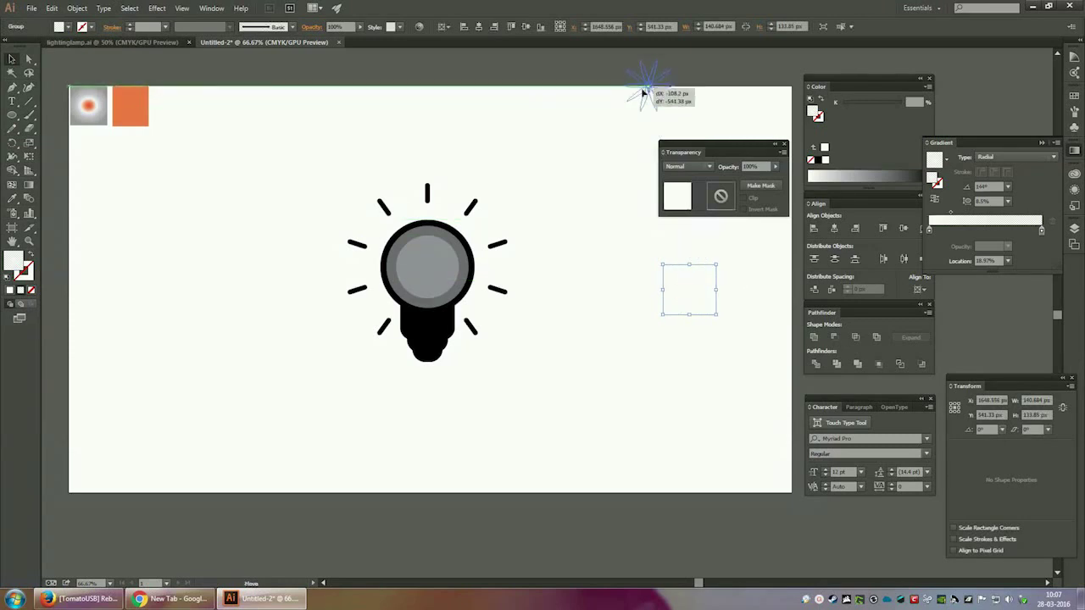
click(629, 245)
Select the small rectangle at the base of the lightbulb
drag(317, 173, 555, 396)
click(589, 348)
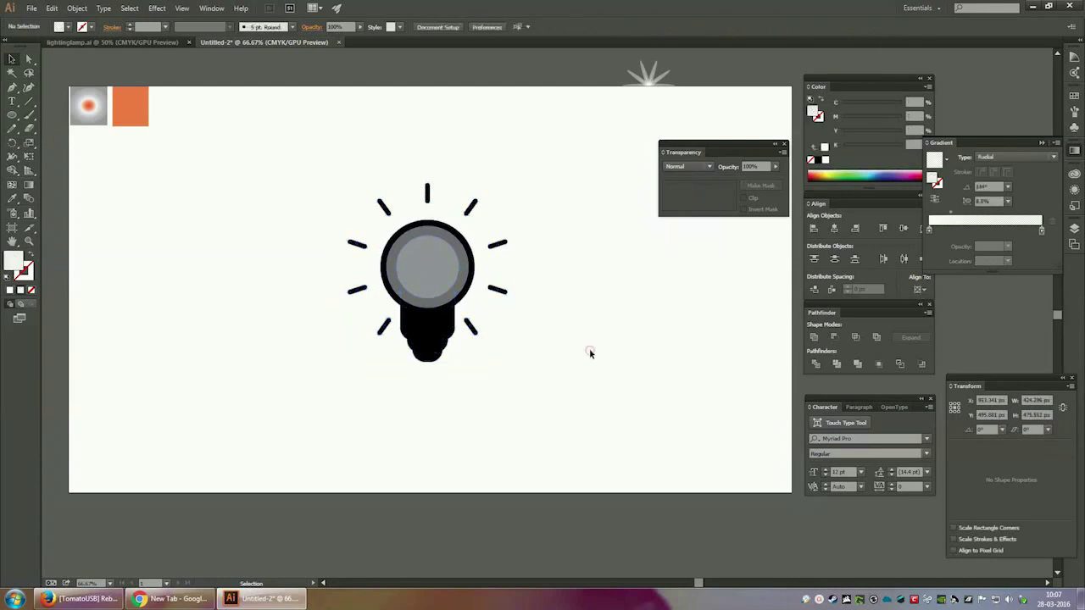
click(428, 338)
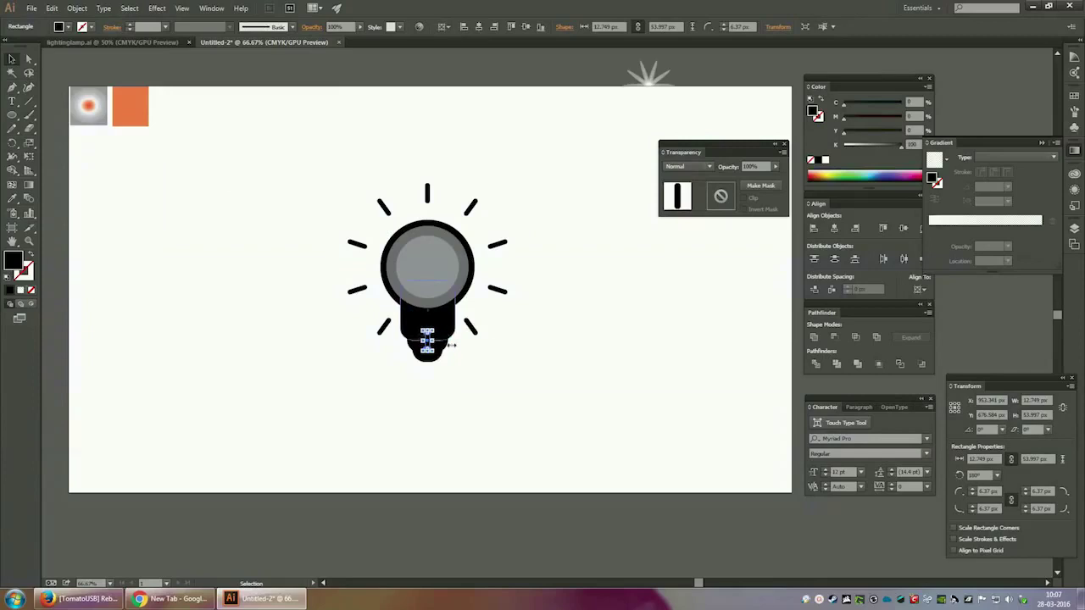
Select every ray around the bulb and group them
click(585, 327)
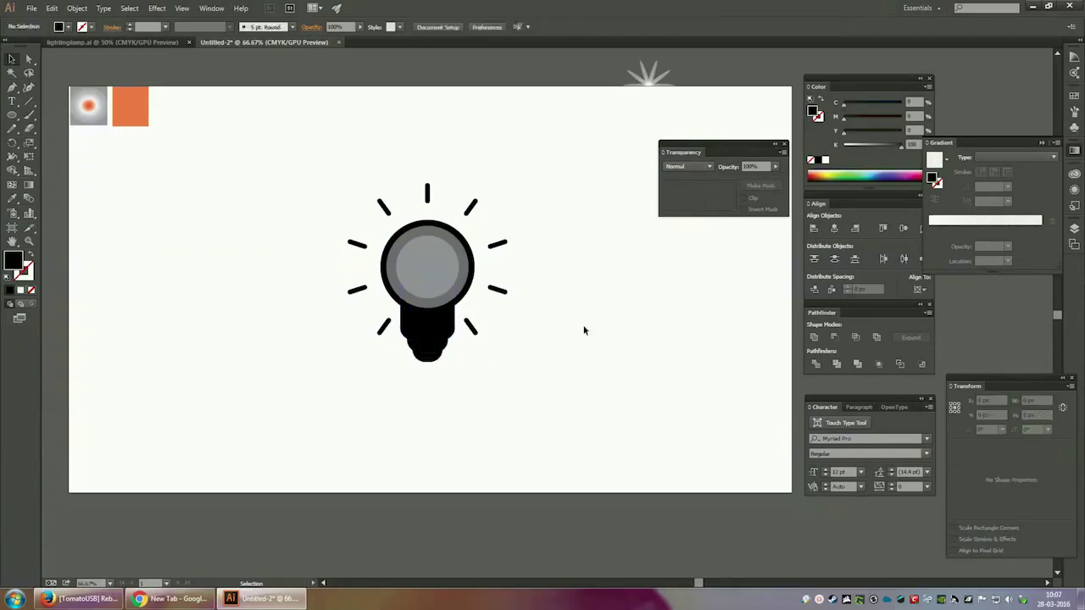
click(470, 327)
shift+click(500, 243)
shift+click(471, 206)
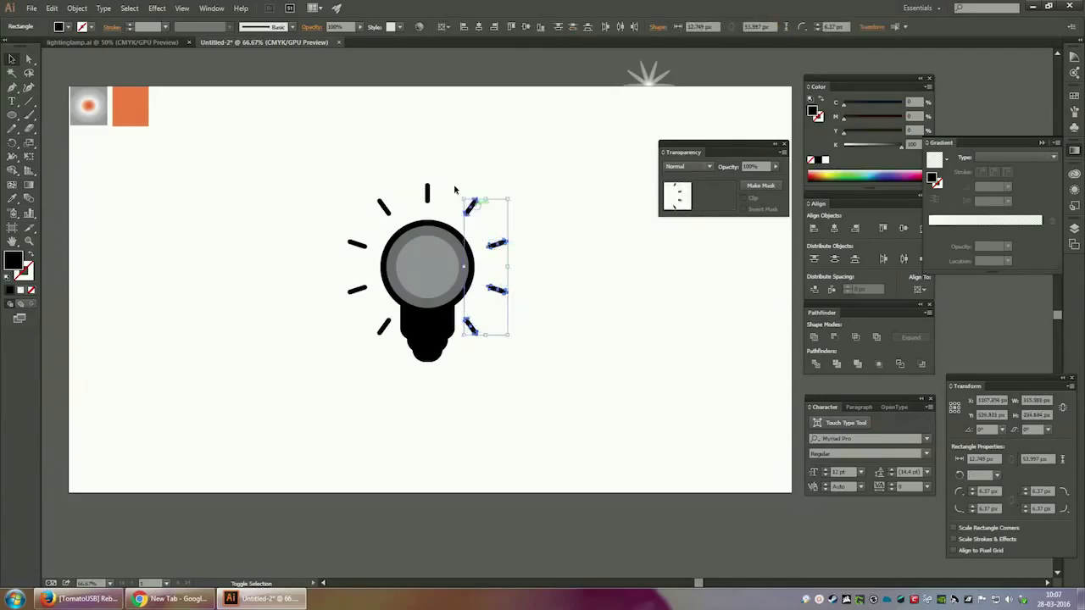
shift+click(427, 192)
mouse_move(333, 179)
mouse_down()
mouse_move(370, 211)
mouse_move(383, 349)
mouse_up()
right_click(355, 290)
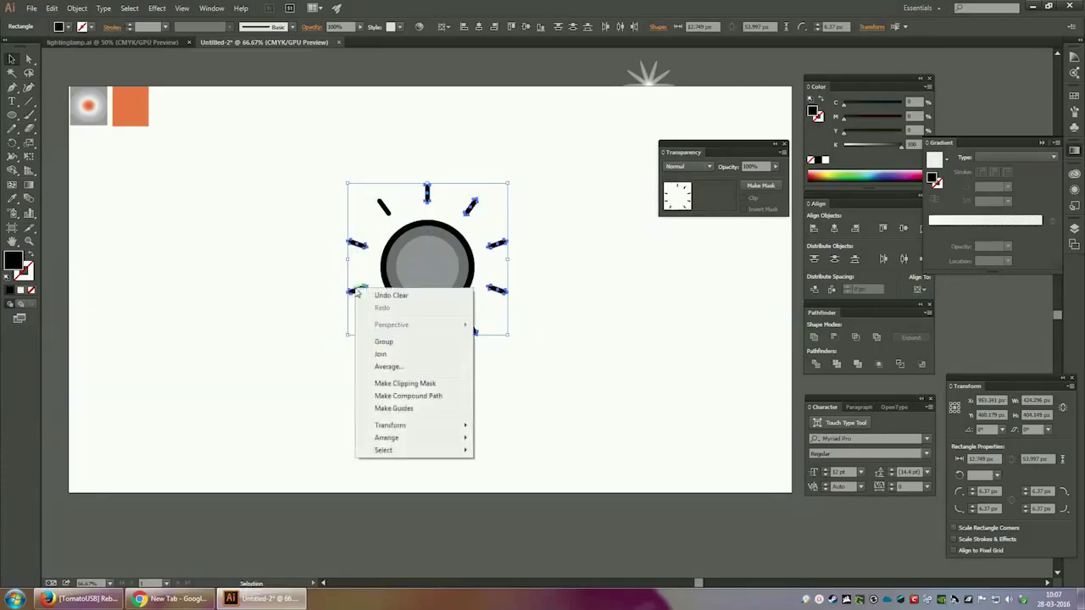
click(395, 343)
click(698, 311)
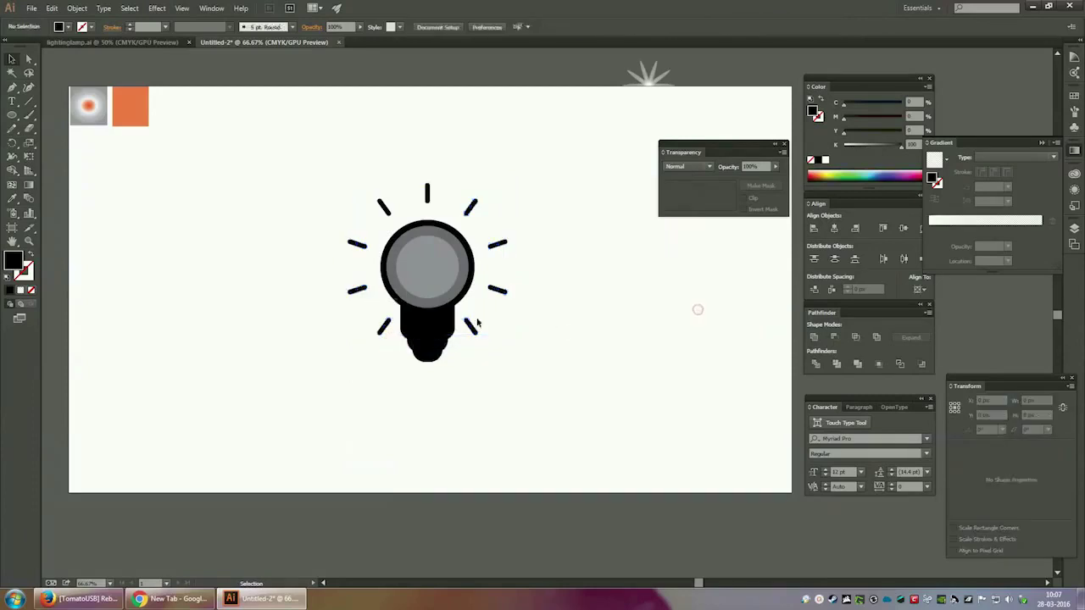
Unite the base rectangle with the black bulb body using Pathfinder
click(447, 333)
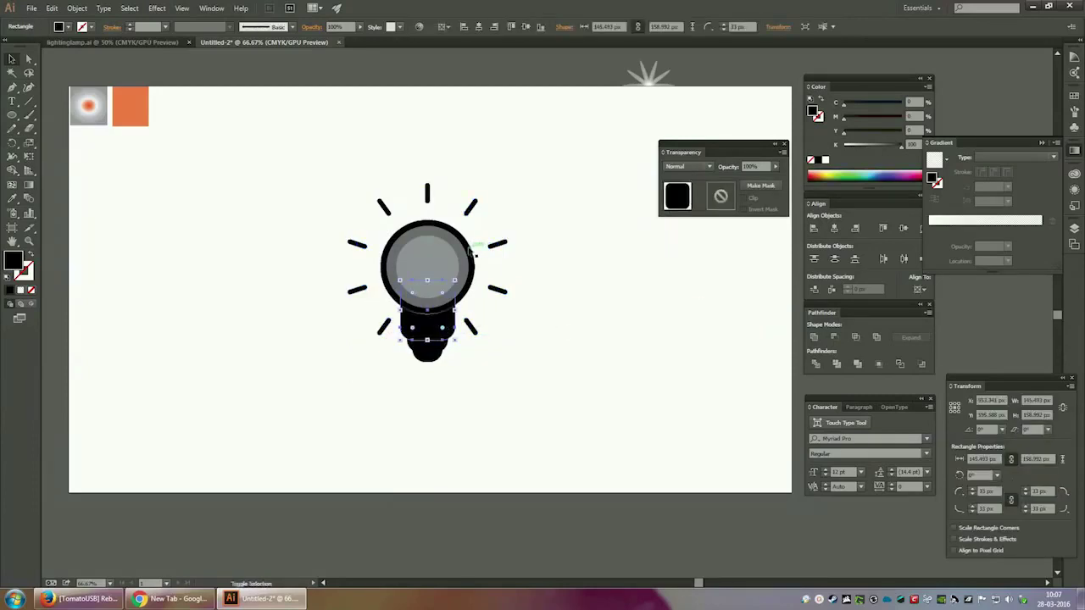
click(469, 249)
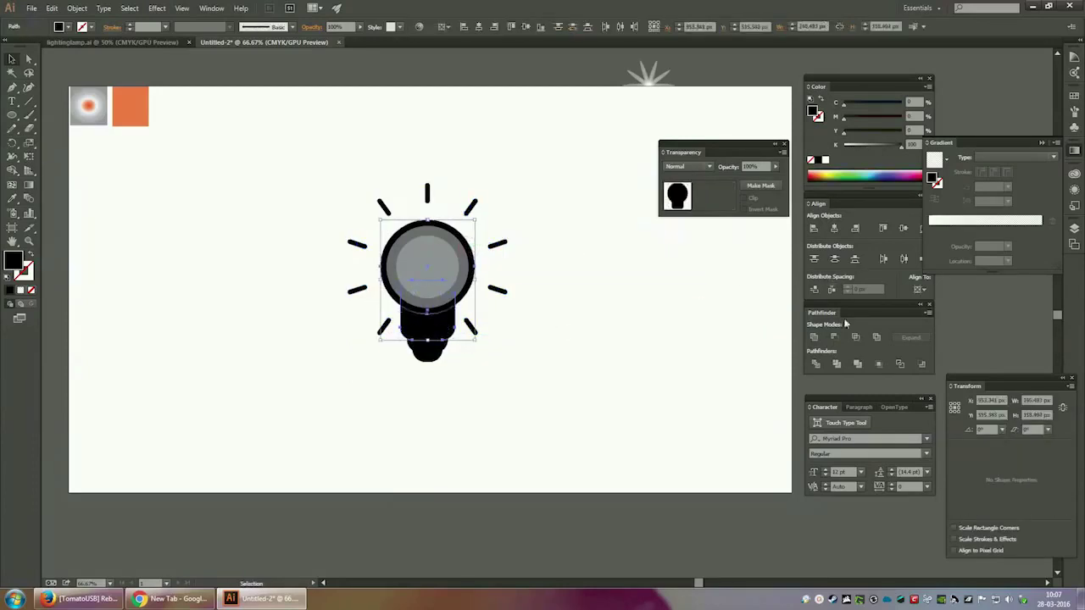
click(815, 338)
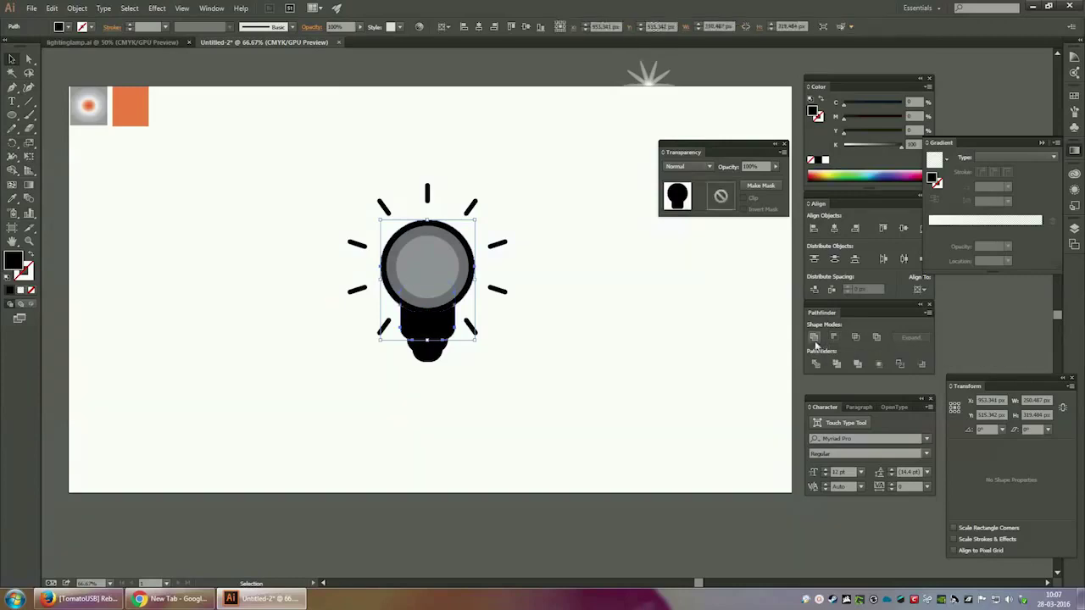
click(636, 259)
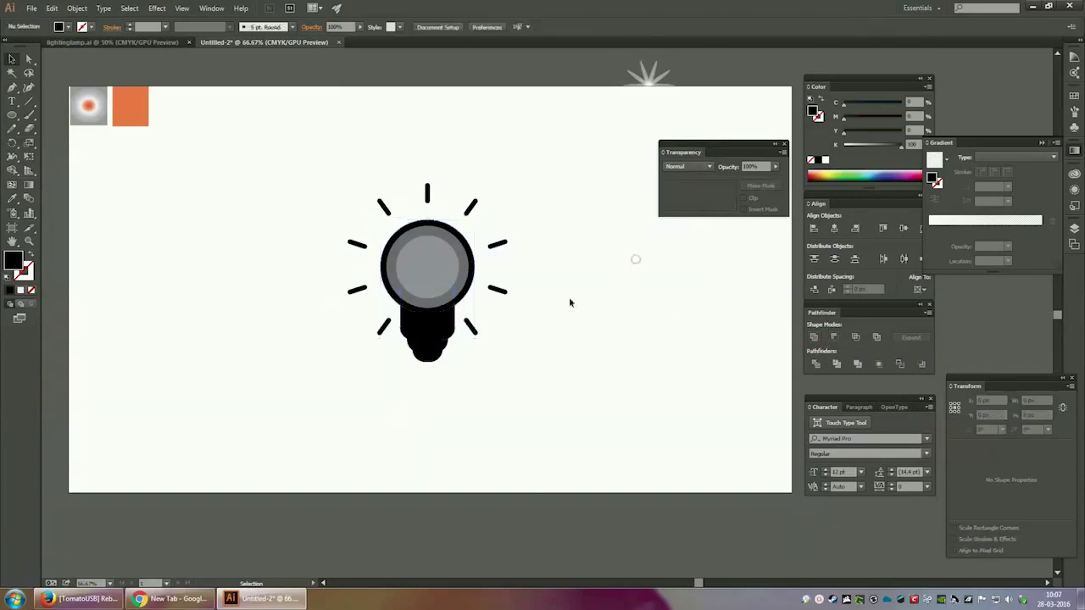
click(450, 317)
click(520, 355)
Eyedrop the orange-centred radial gradient swatch onto the bulb's inner circle
click(410, 343)
click(660, 310)
click(450, 259)
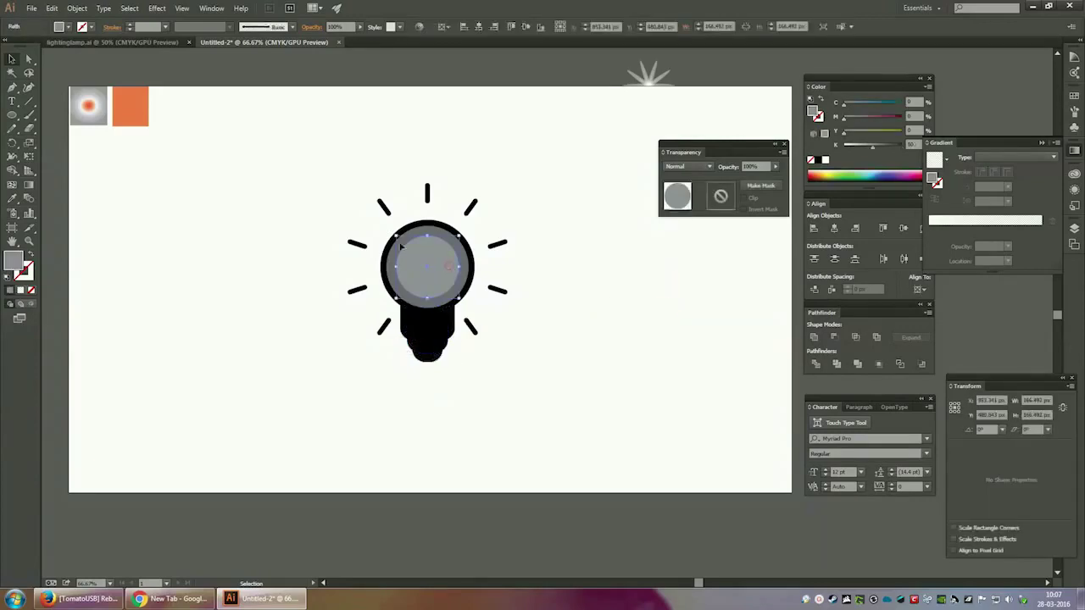
key(i)
click(88, 103)
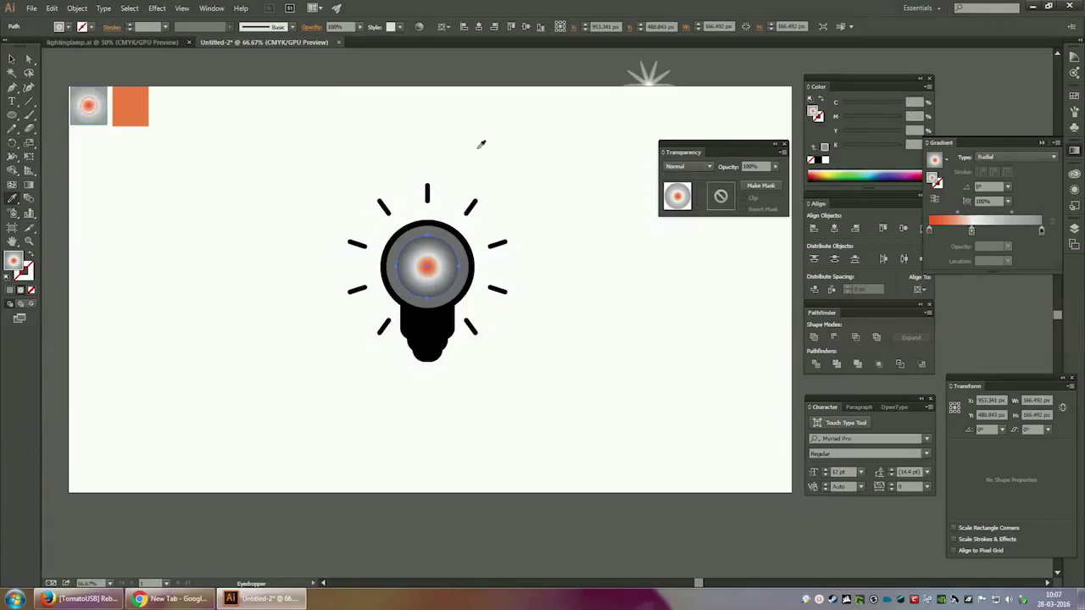
click(11, 60)
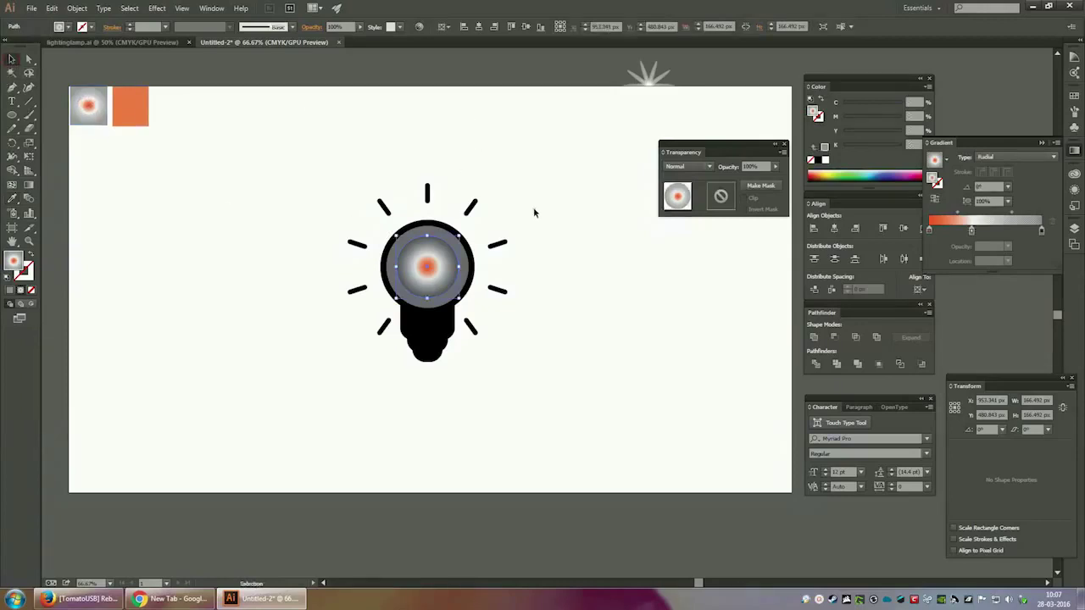
click(534, 207)
click(458, 247)
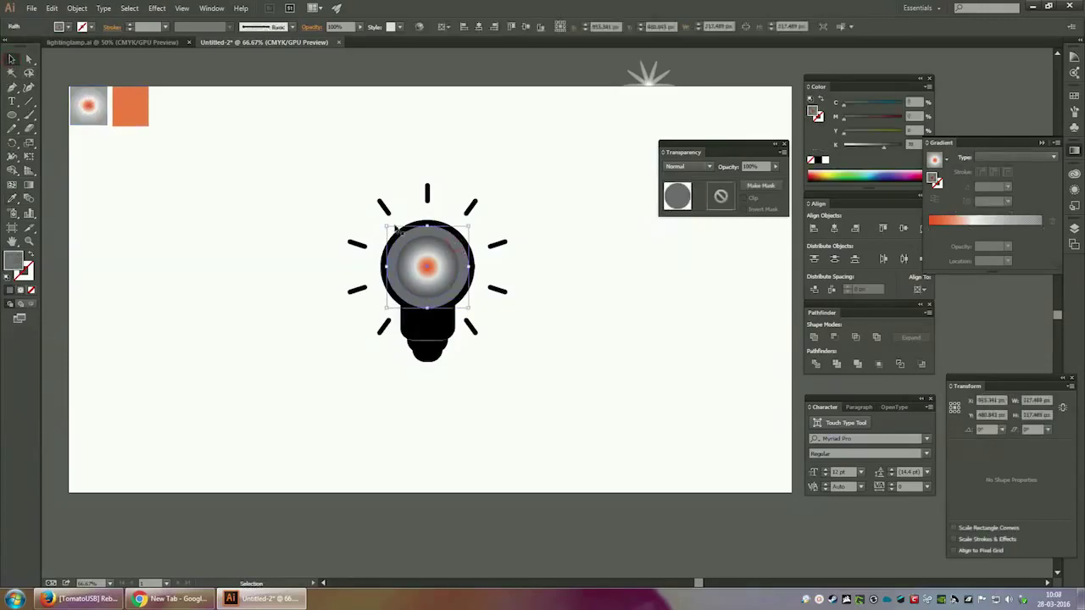
key(i)
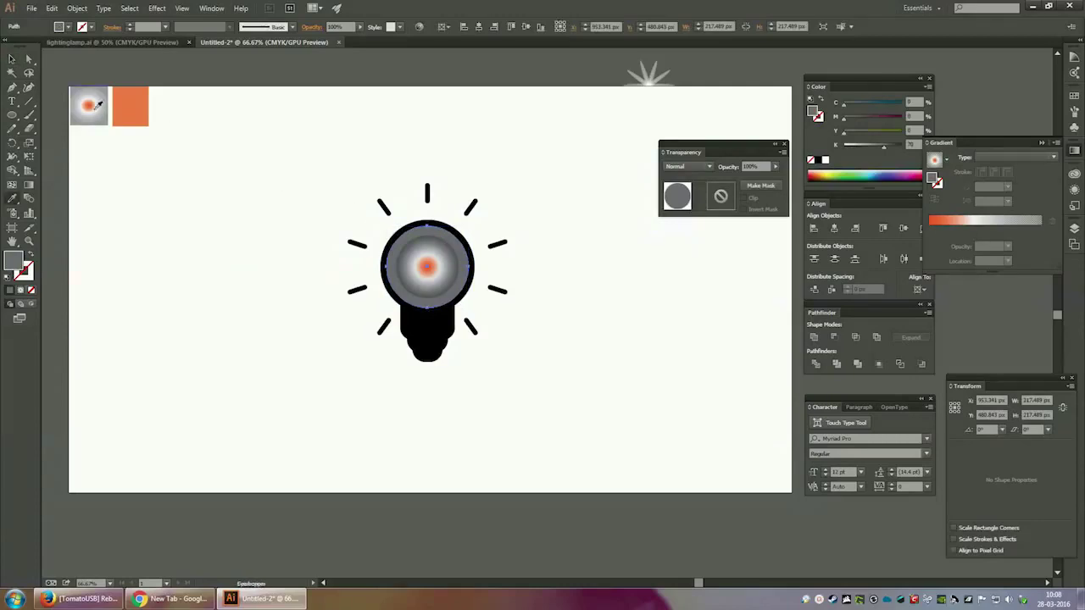
click(95, 106)
click(12, 59)
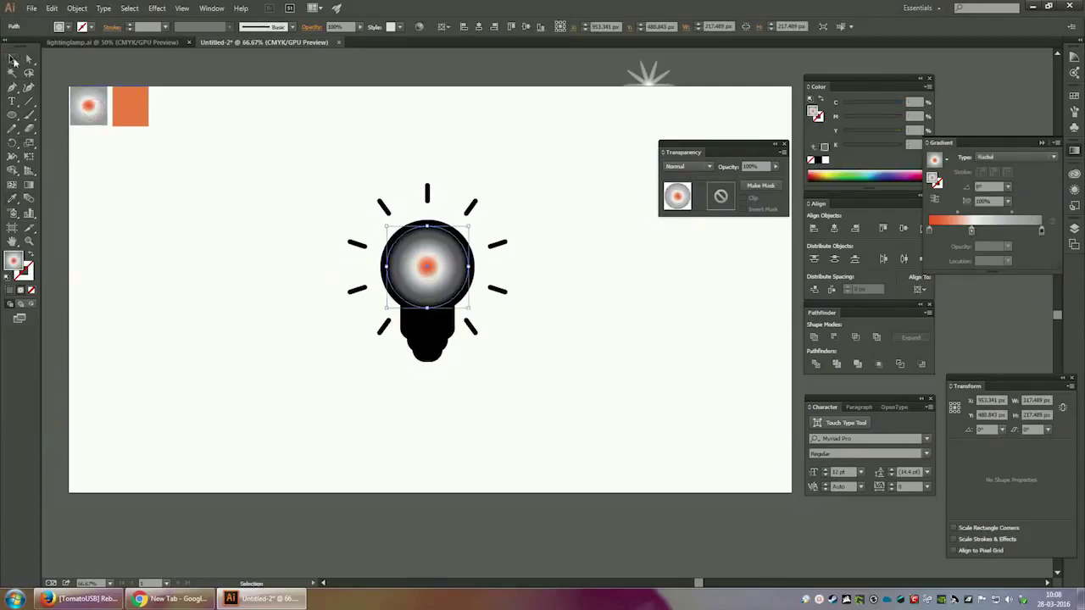
click(531, 168)
Copy the same radial gradient onto the bulb body and the base rectangle
click(472, 254)
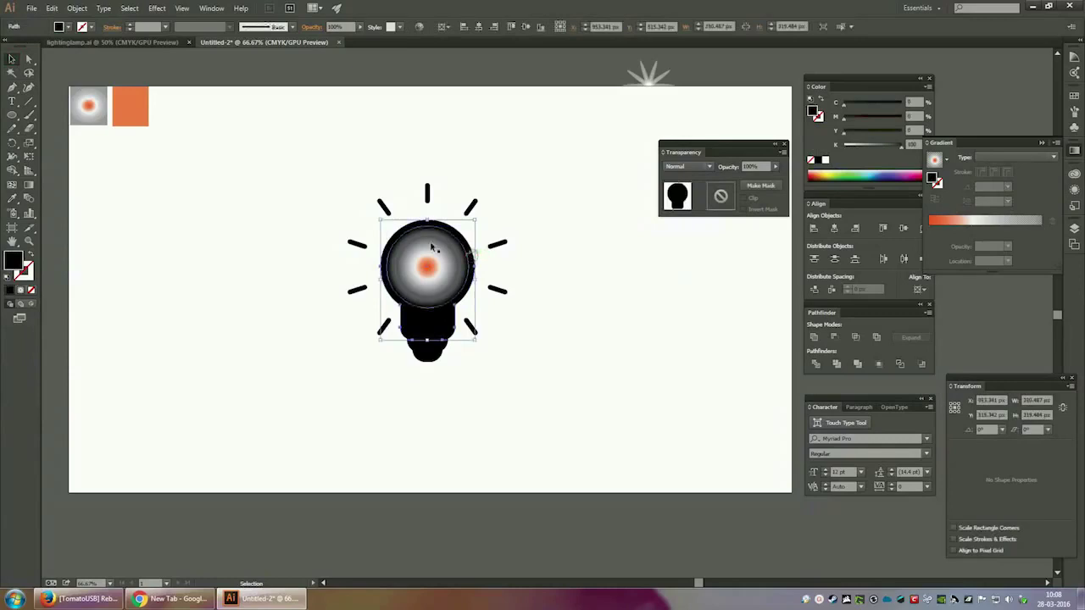
key(i)
click(102, 116)
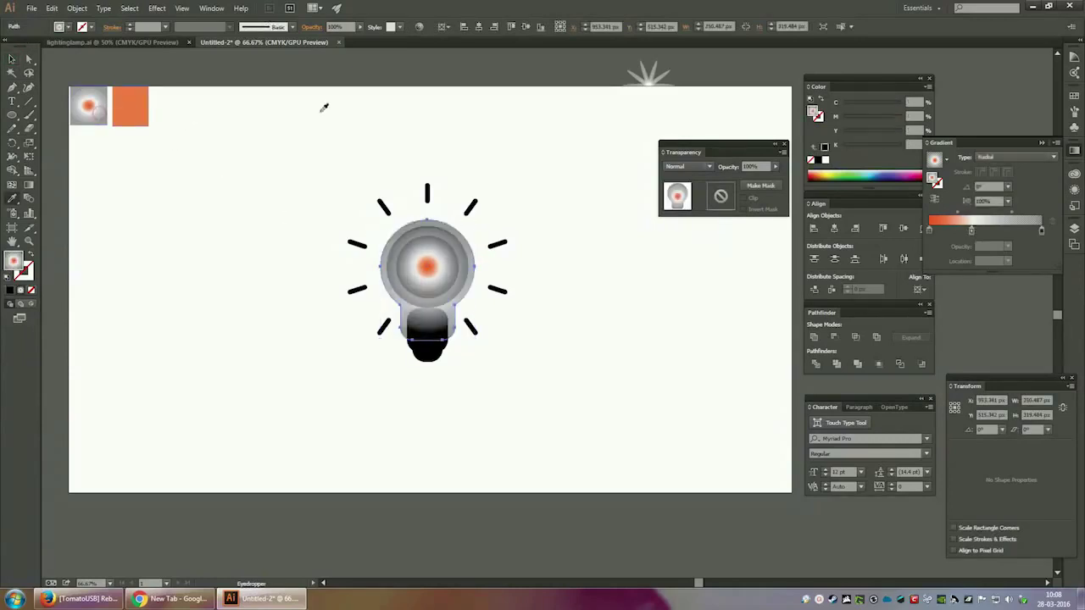
click(12, 60)
click(555, 217)
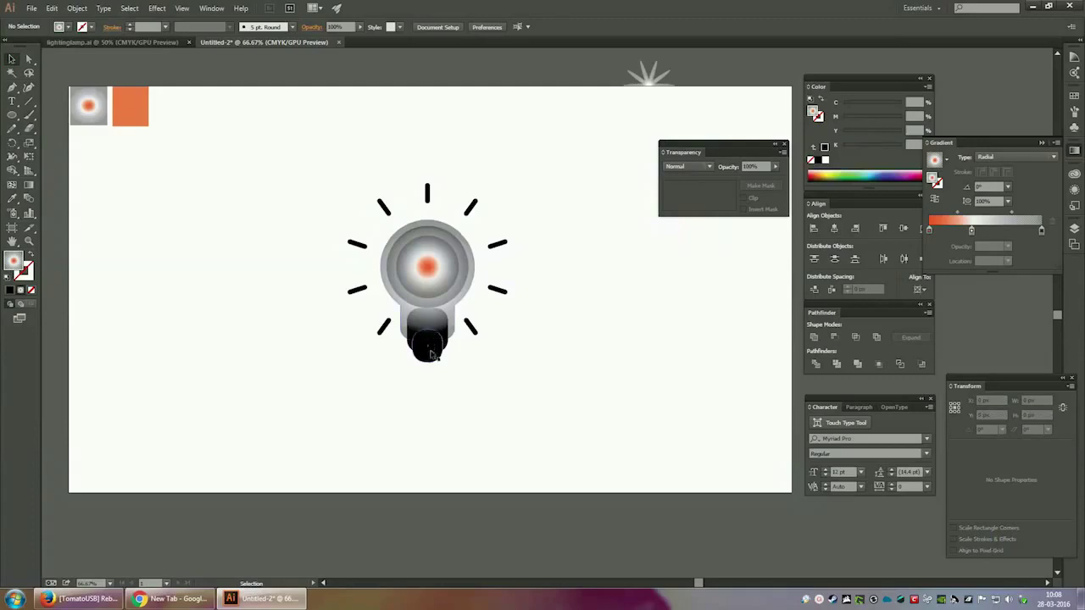
click(448, 347)
key(i)
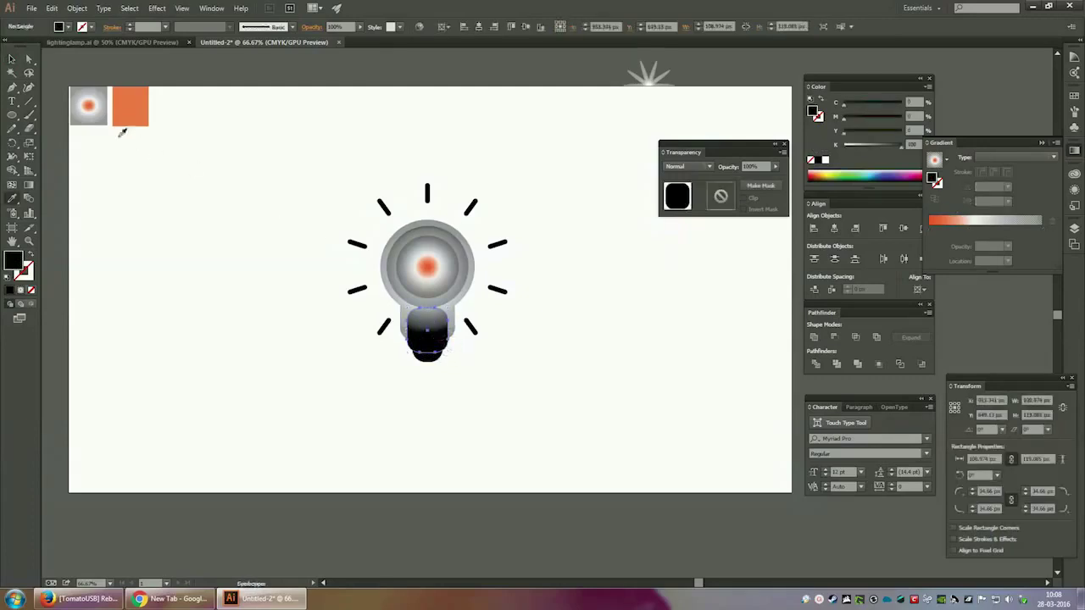
click(90, 107)
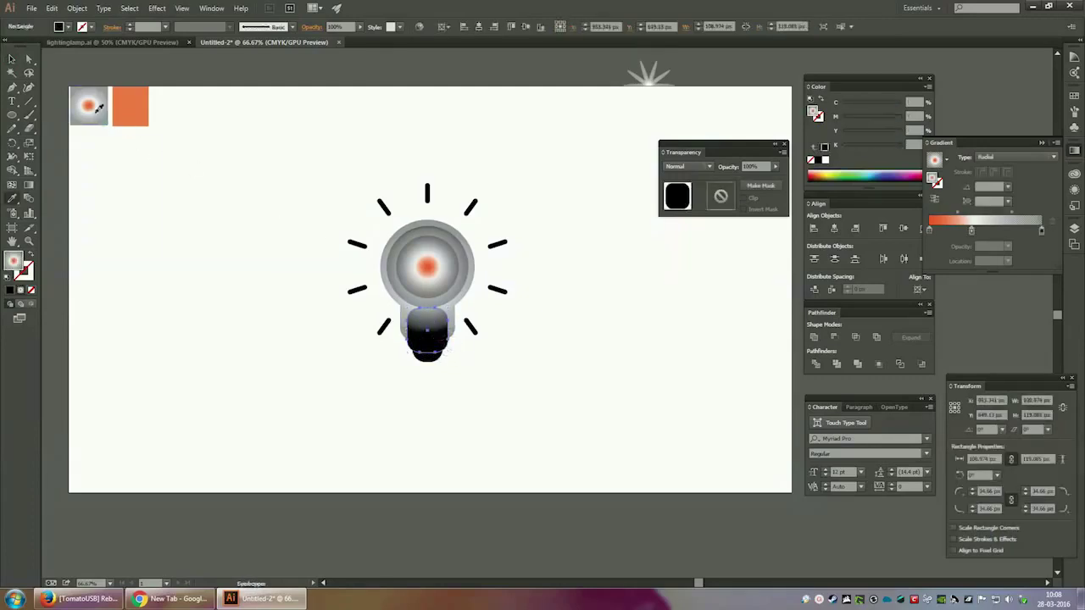
click(13, 59)
click(657, 273)
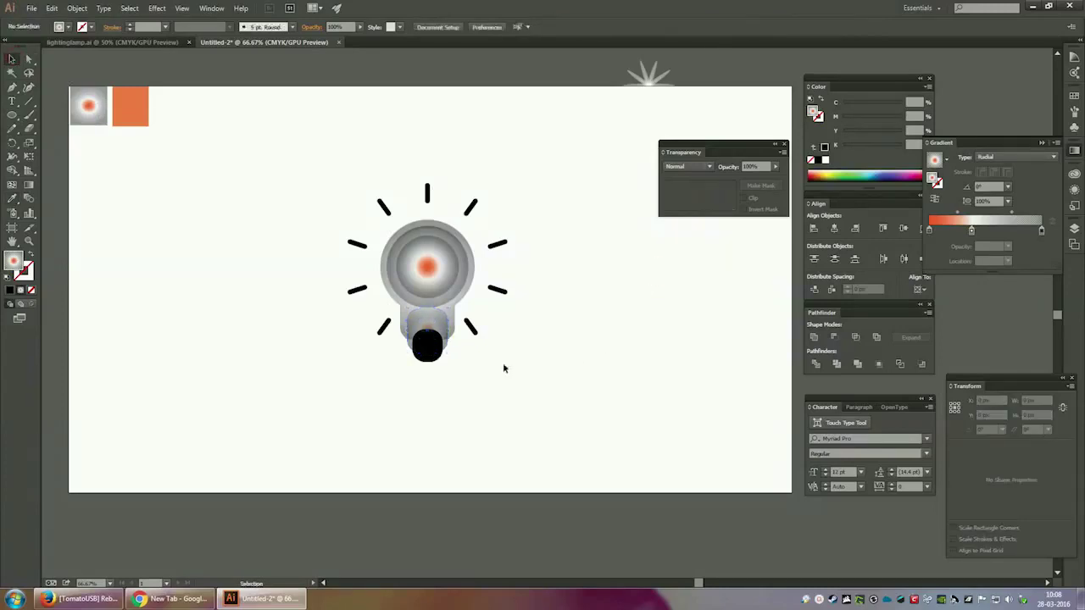
Widen the neck's radial gradient to the right and shift its centre left
click(448, 348)
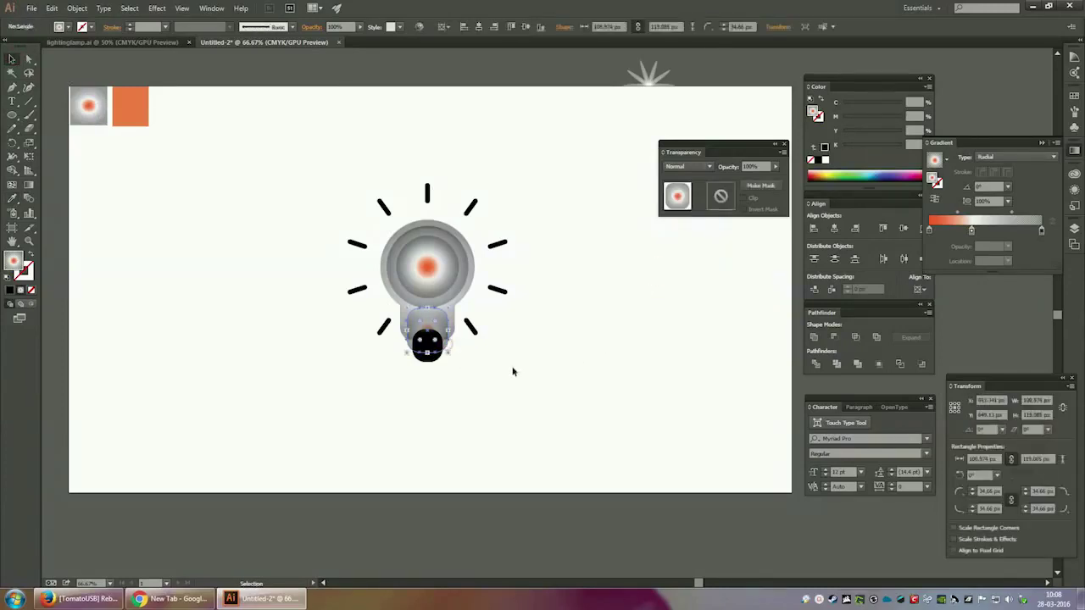
click(632, 340)
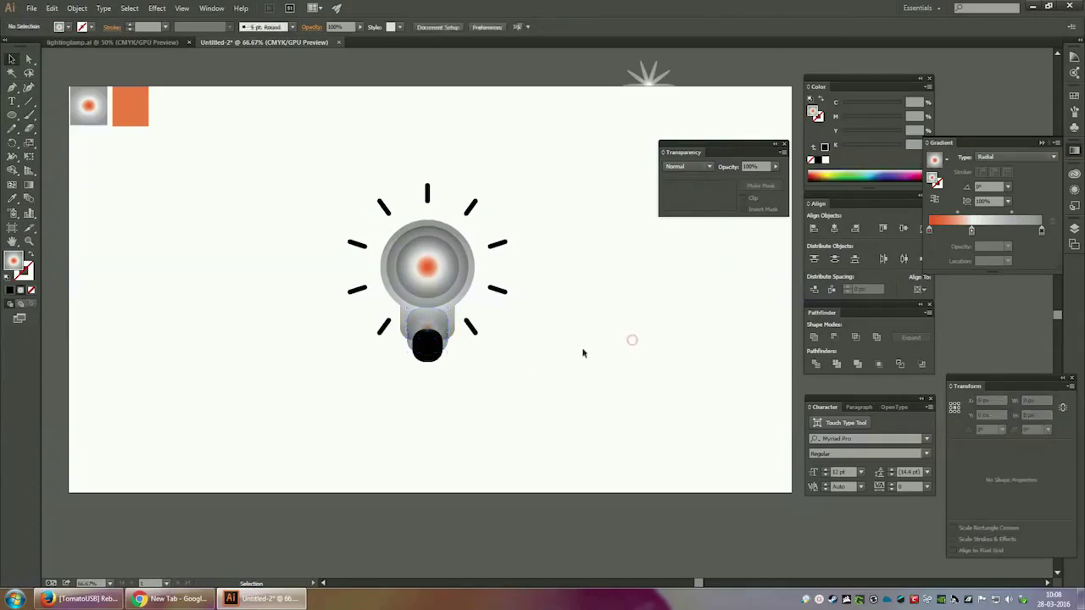
click(448, 347)
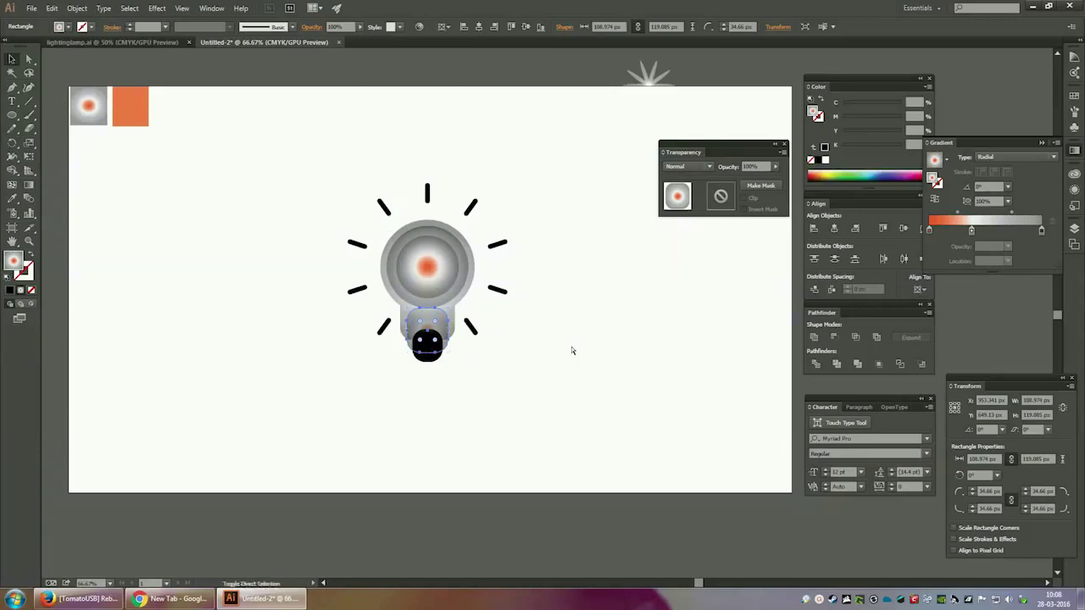
key(period)
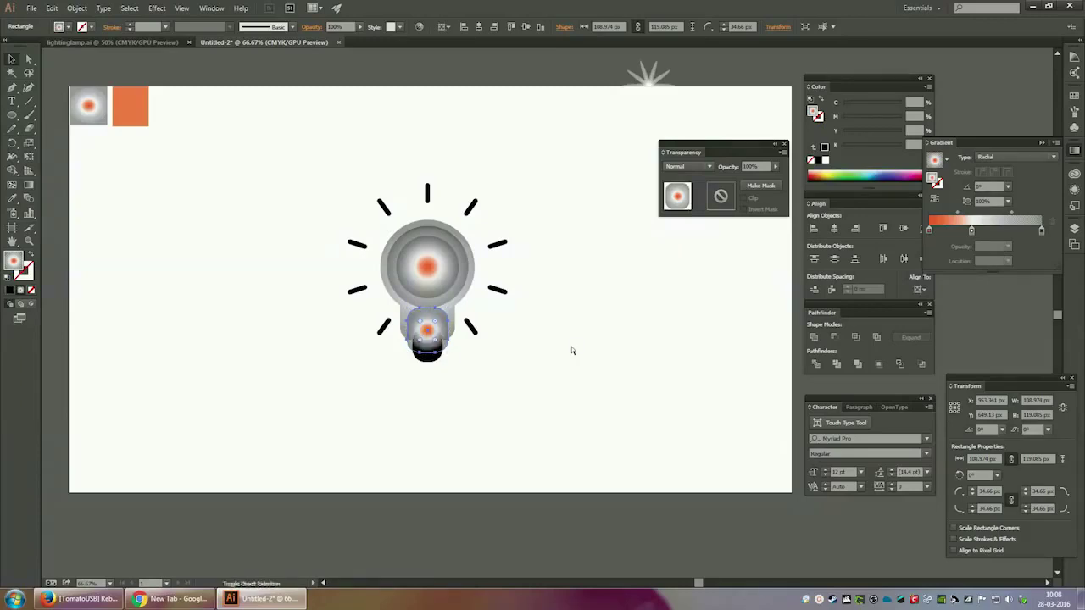
key(ctrl+z)
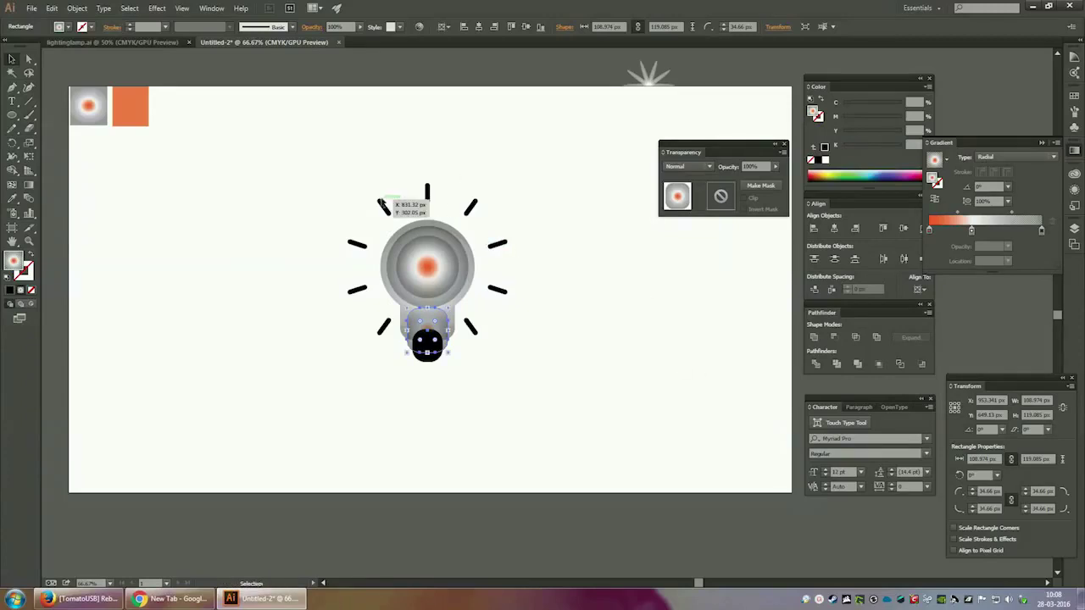
key(g)
mouse_move(436, 330)
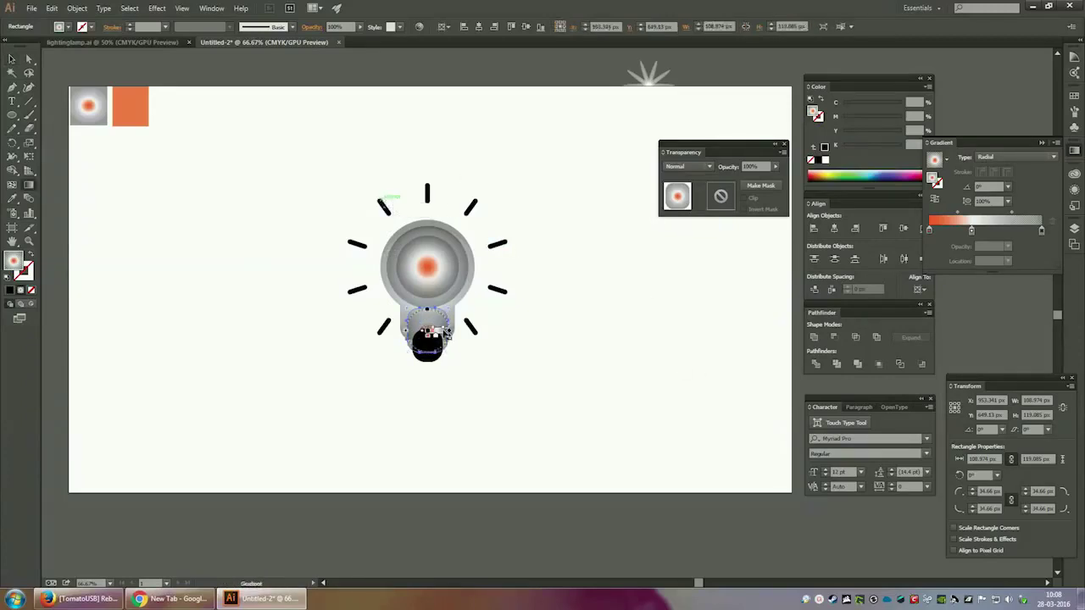
drag(449, 333, 475, 333)
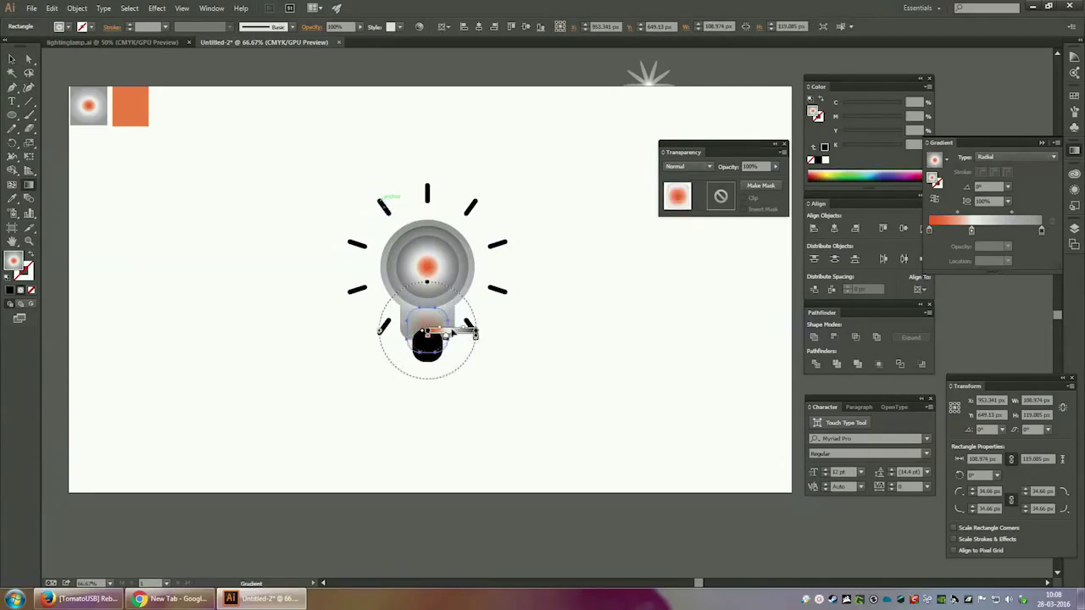
drag(452, 337, 412, 337)
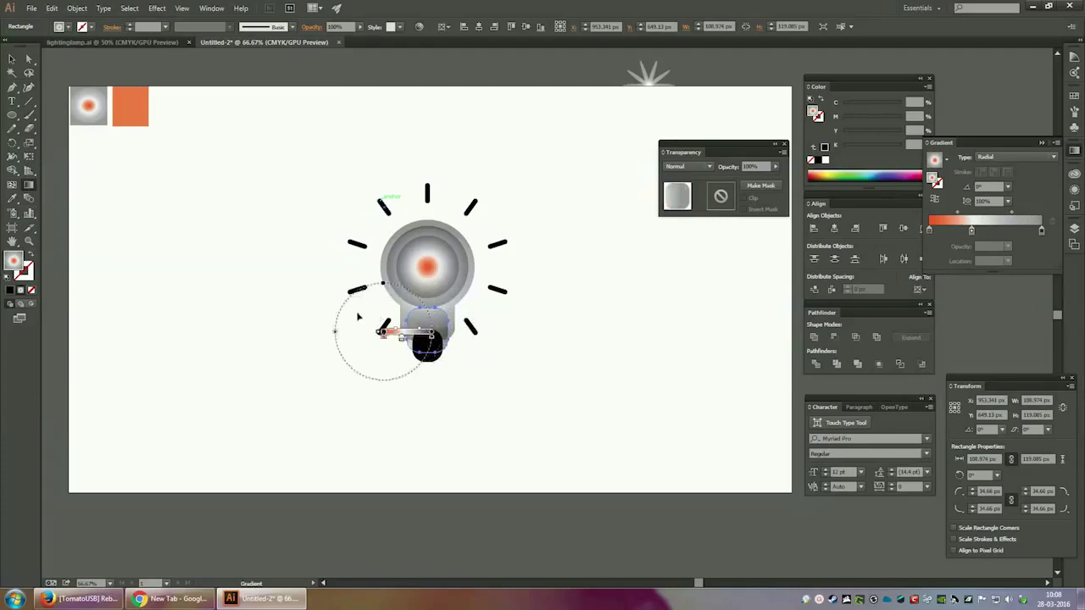
click(12, 59)
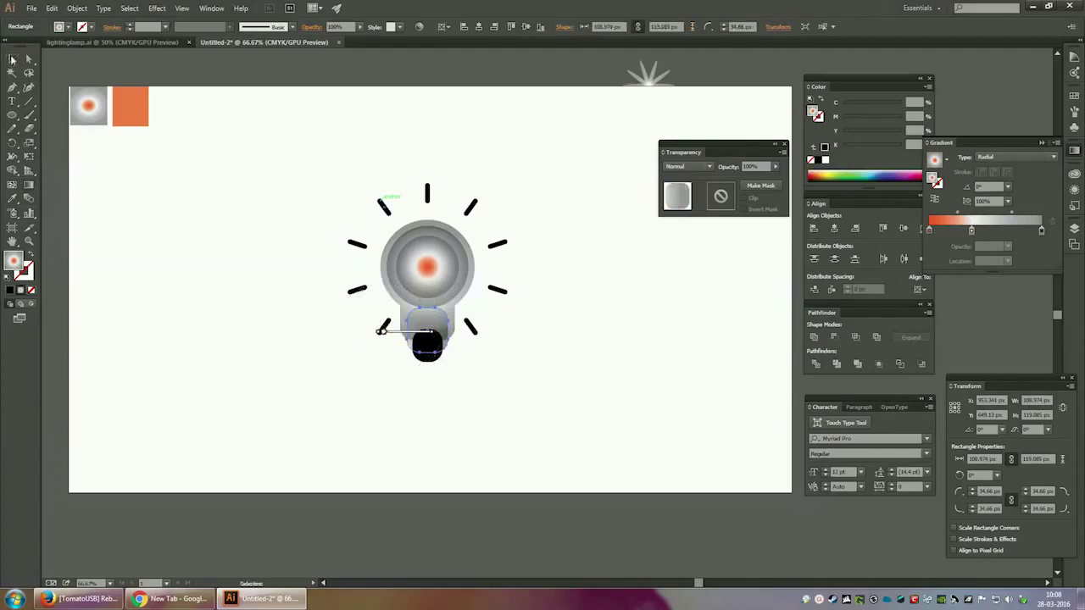
click(529, 312)
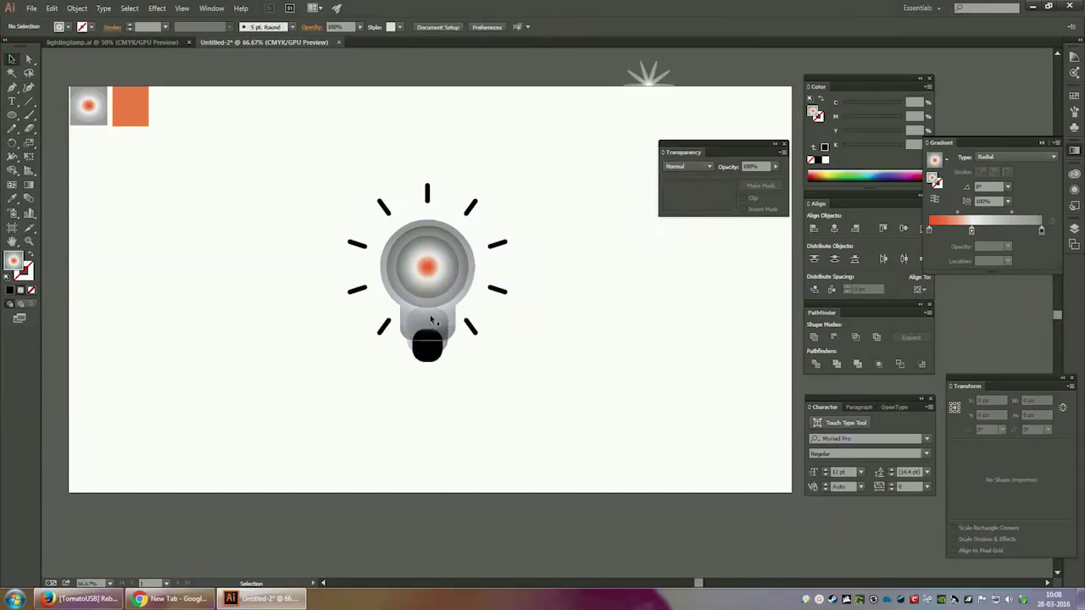
Add a colour stop to the main circle's gradient and move its centre left
click(457, 312)
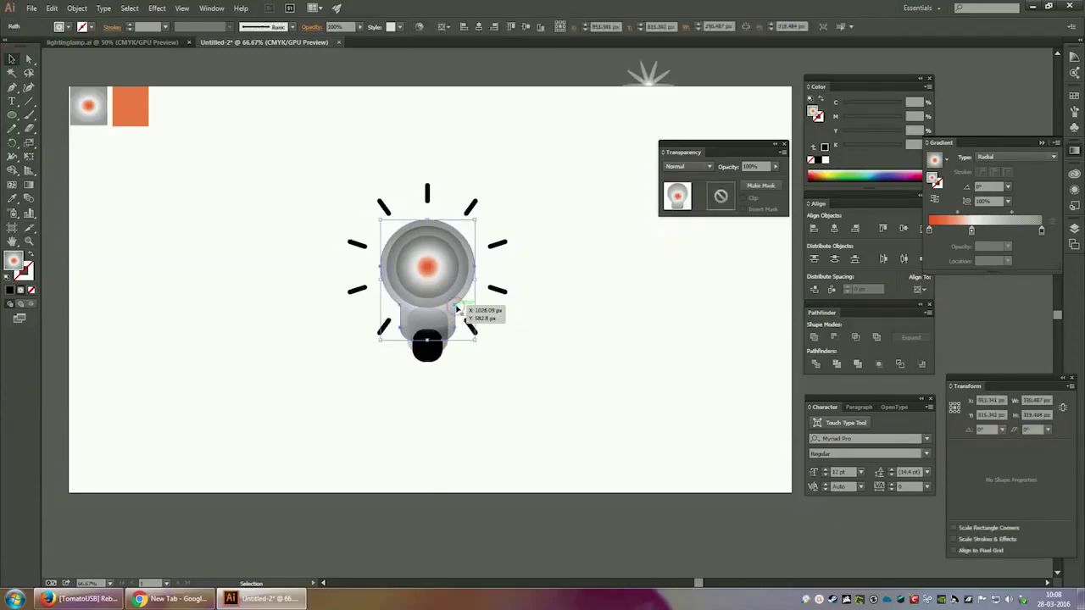
key(g)
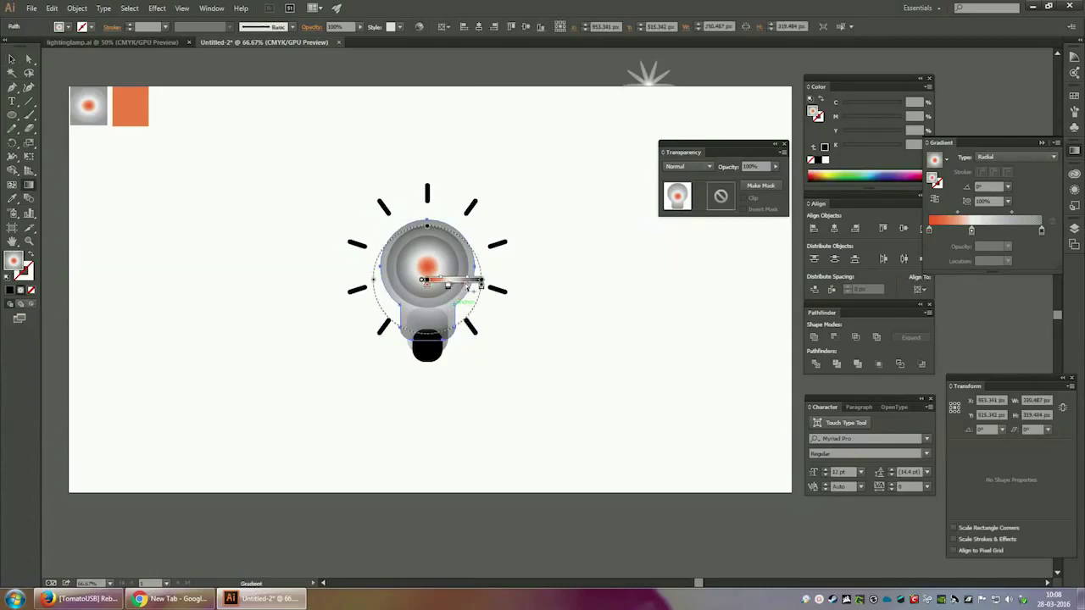
click(463, 287)
drag(463, 285, 413, 290)
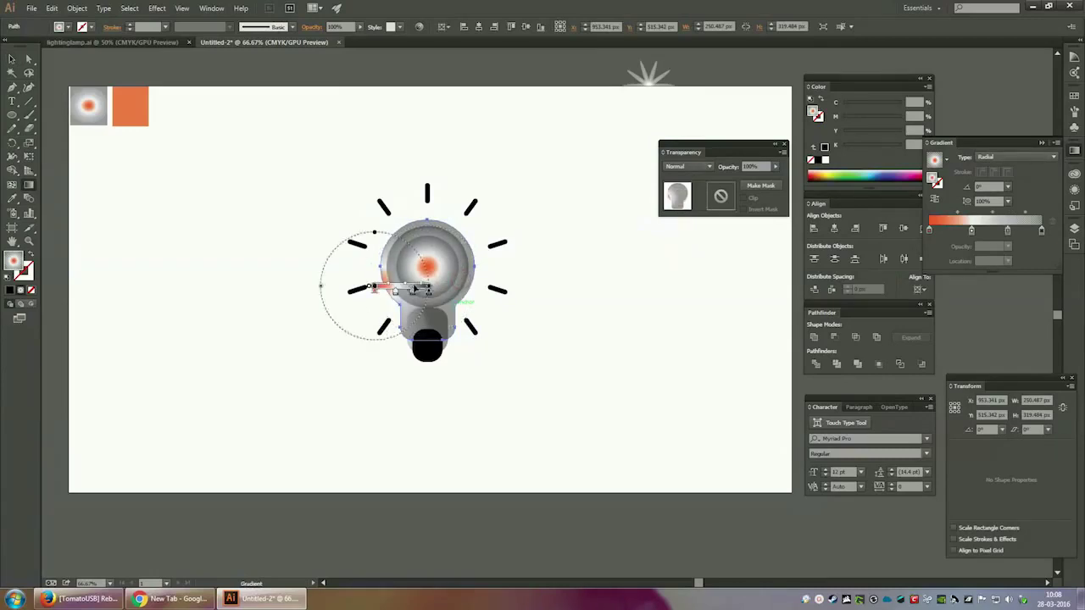
mouse_move(428, 291)
mouse_down()
mouse_move(454, 288)
mouse_move(388, 285)
mouse_up()
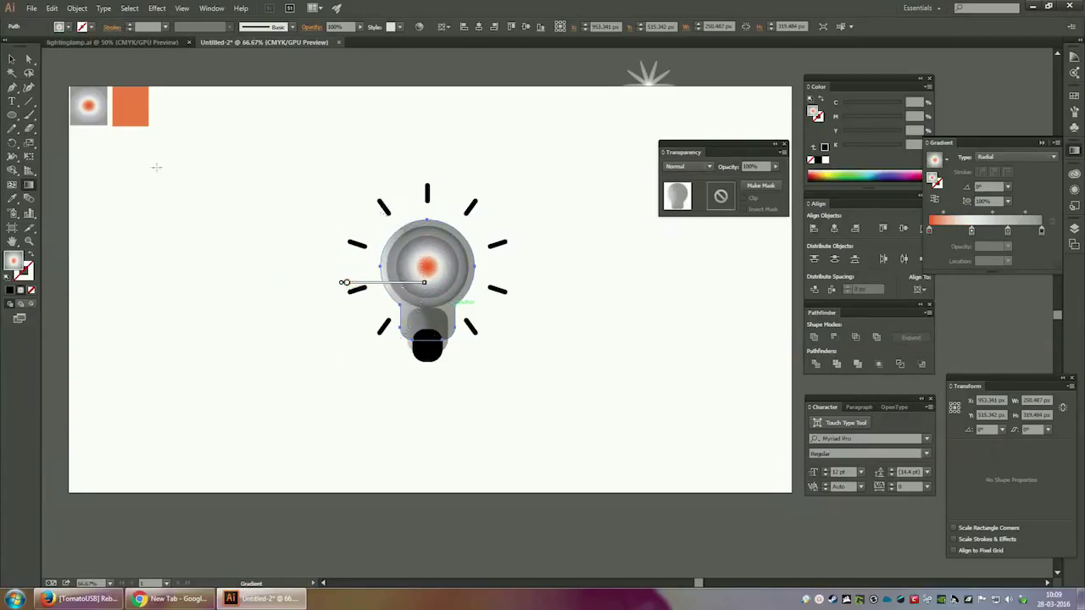
click(11, 59)
click(629, 259)
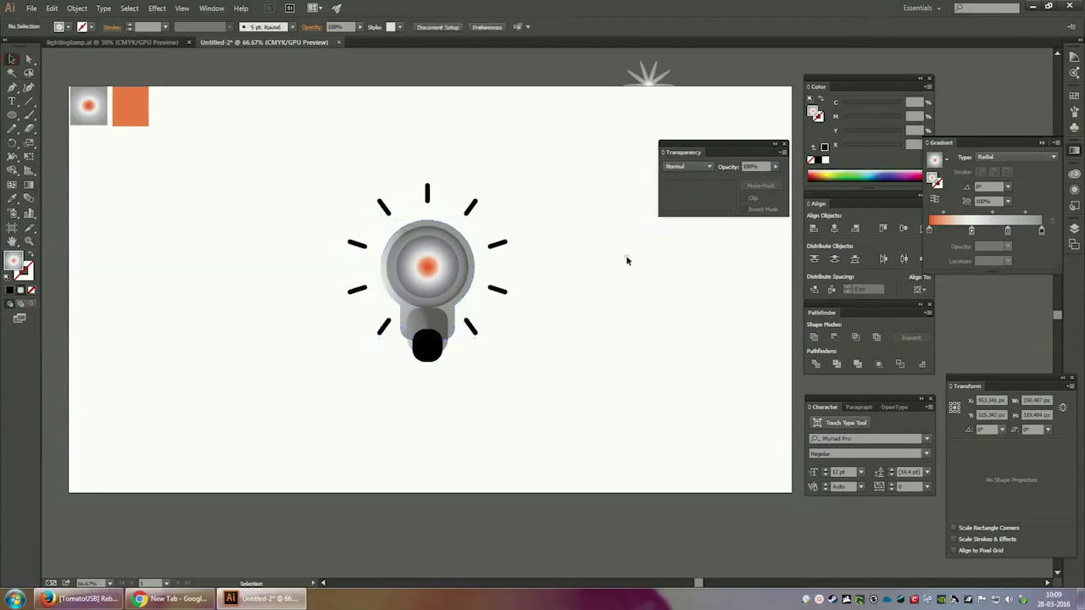
Set the neck gradient's right end stop to 100% opacity
click(426, 346)
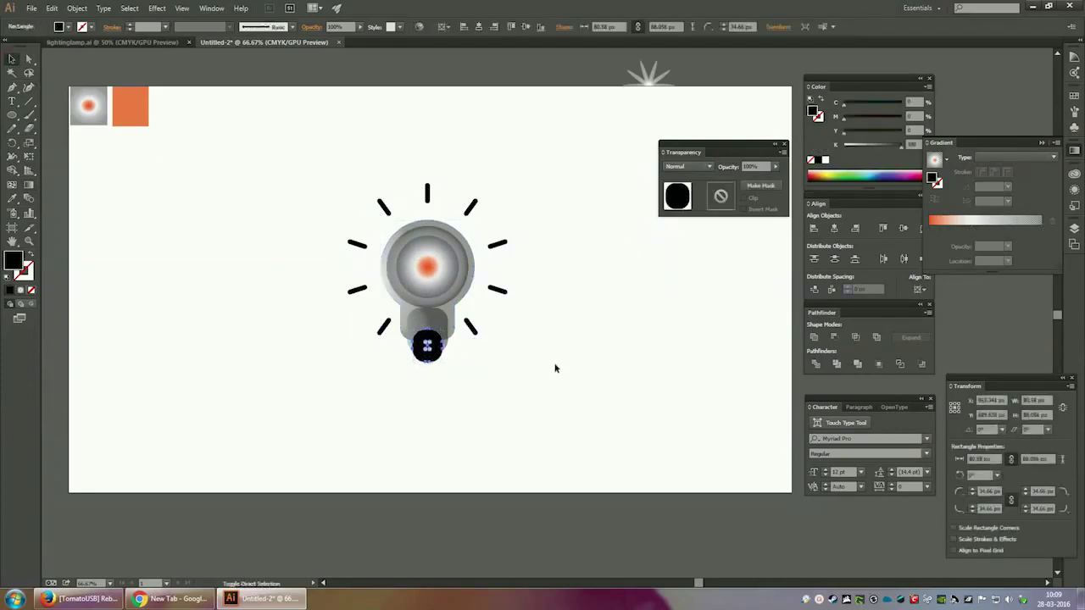
click(599, 370)
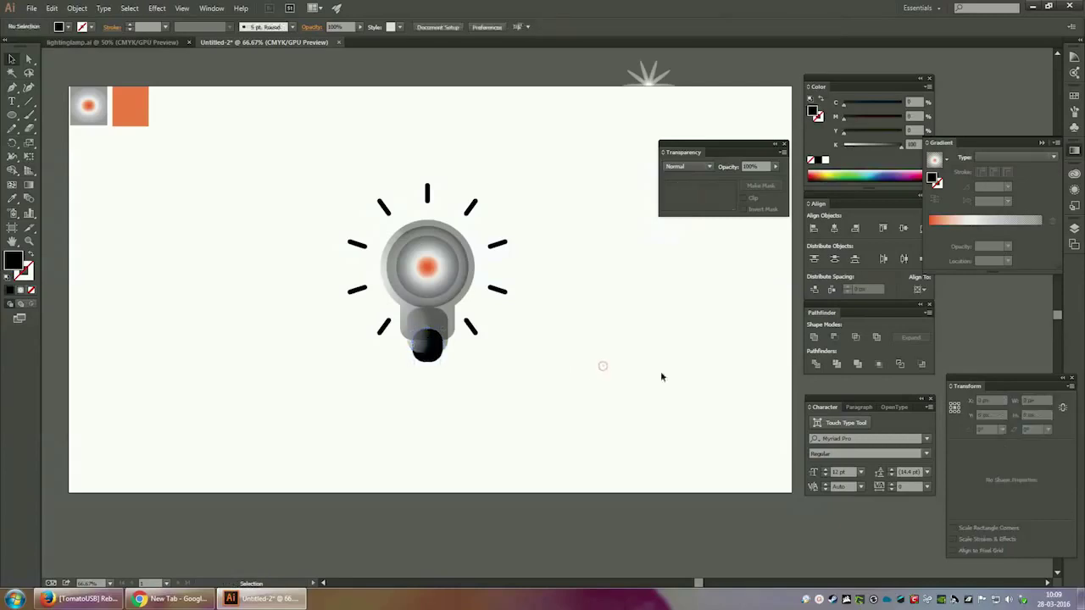
click(441, 348)
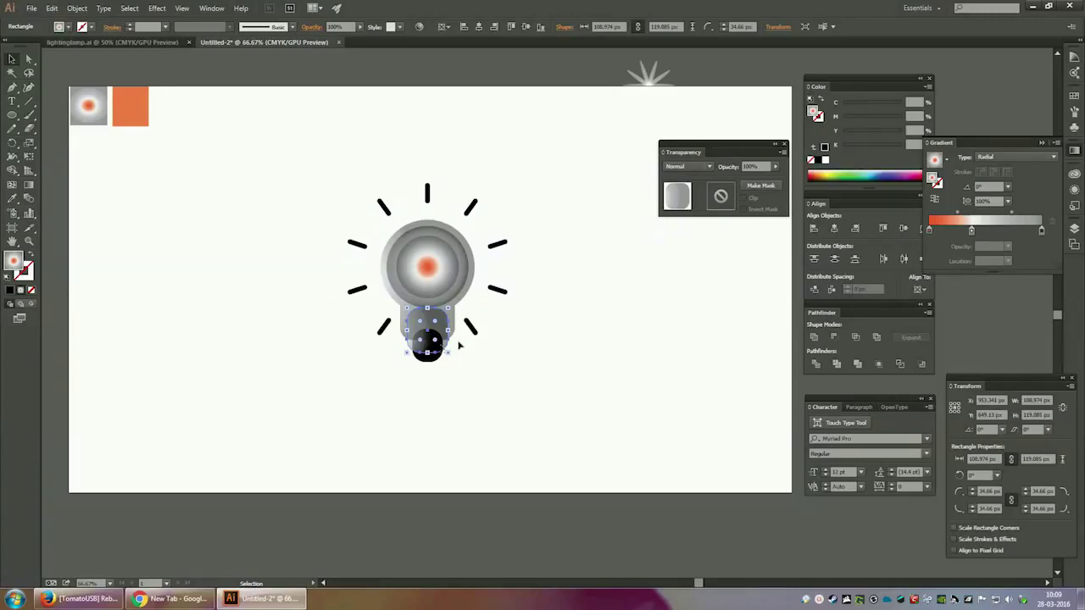
click(1043, 232)
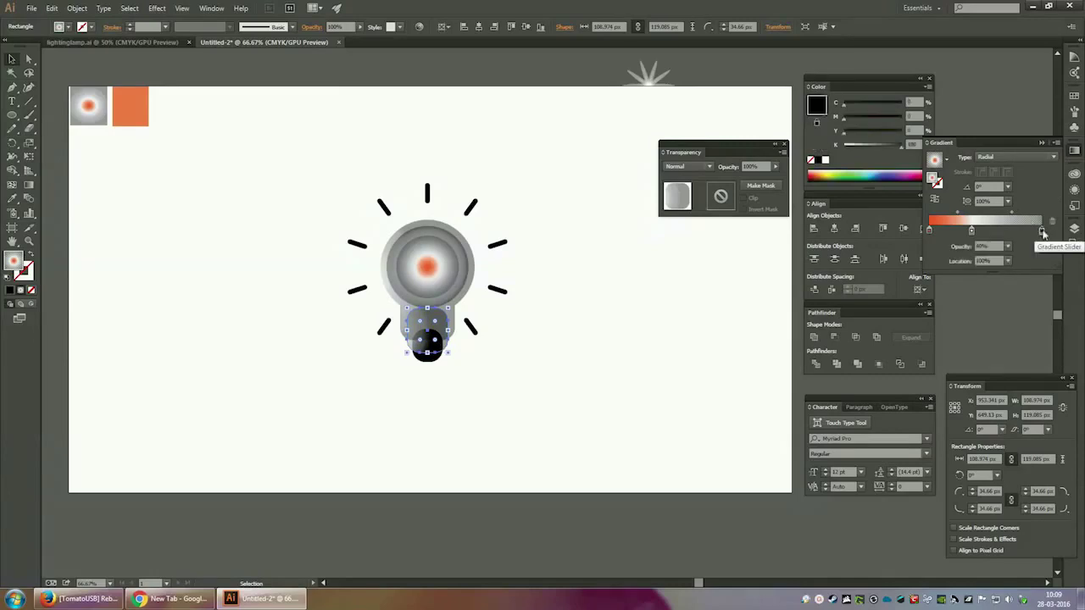
double_click(1042, 232)
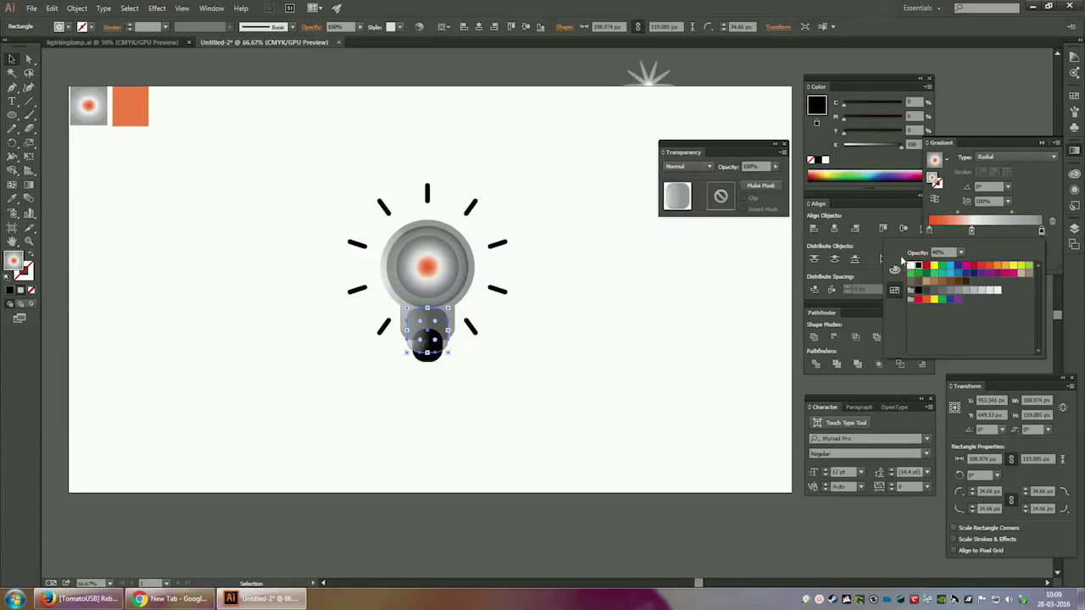
click(961, 253)
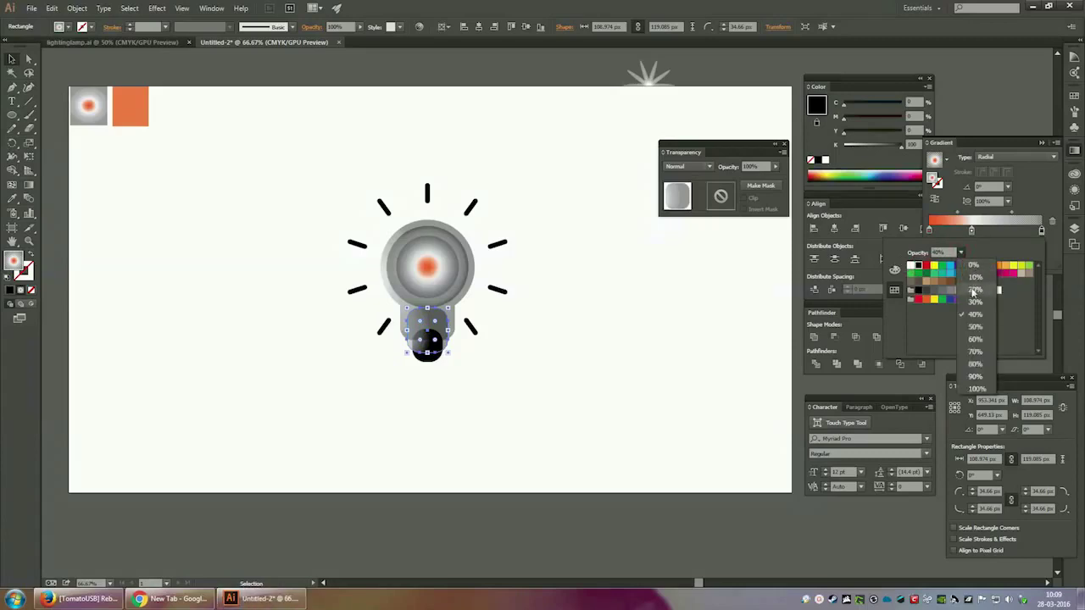
click(975, 390)
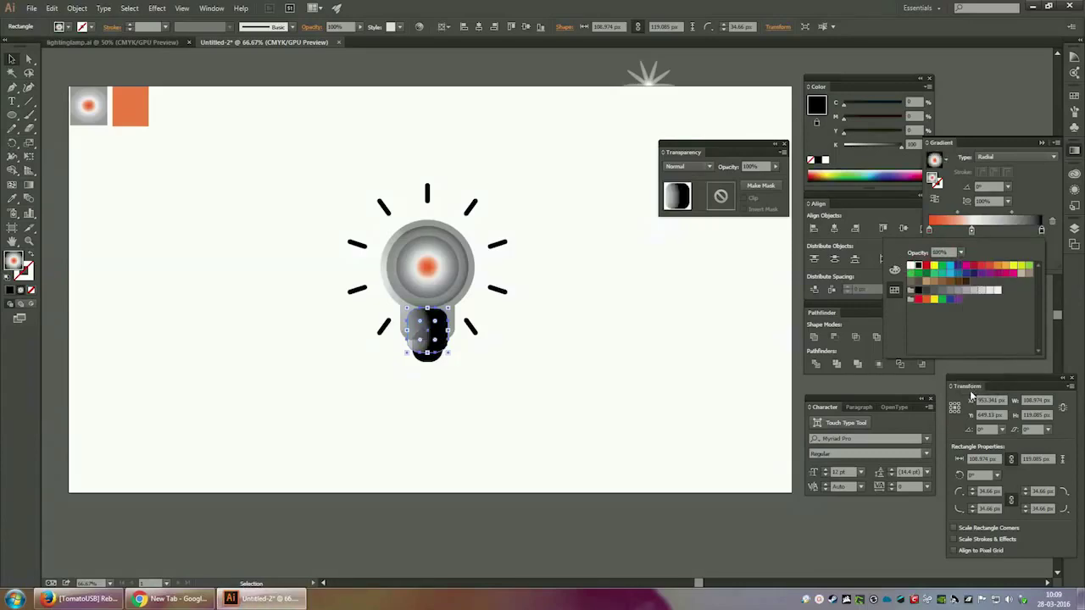
click(699, 297)
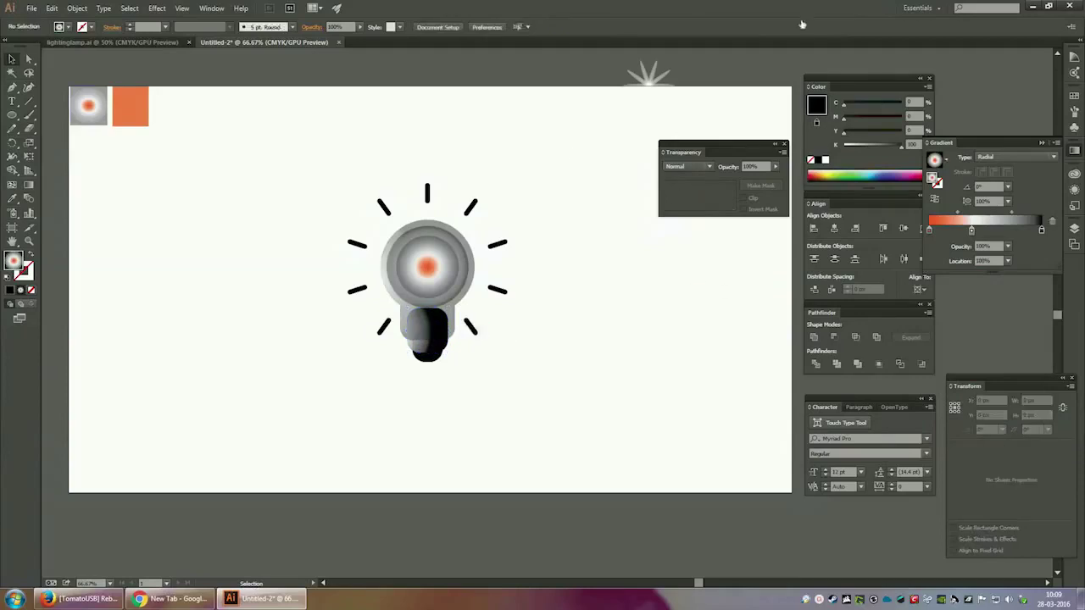
click(576, 293)
click(433, 321)
Redraw the neck's gradient horizontally across the base, shifted slightly left
click(607, 315)
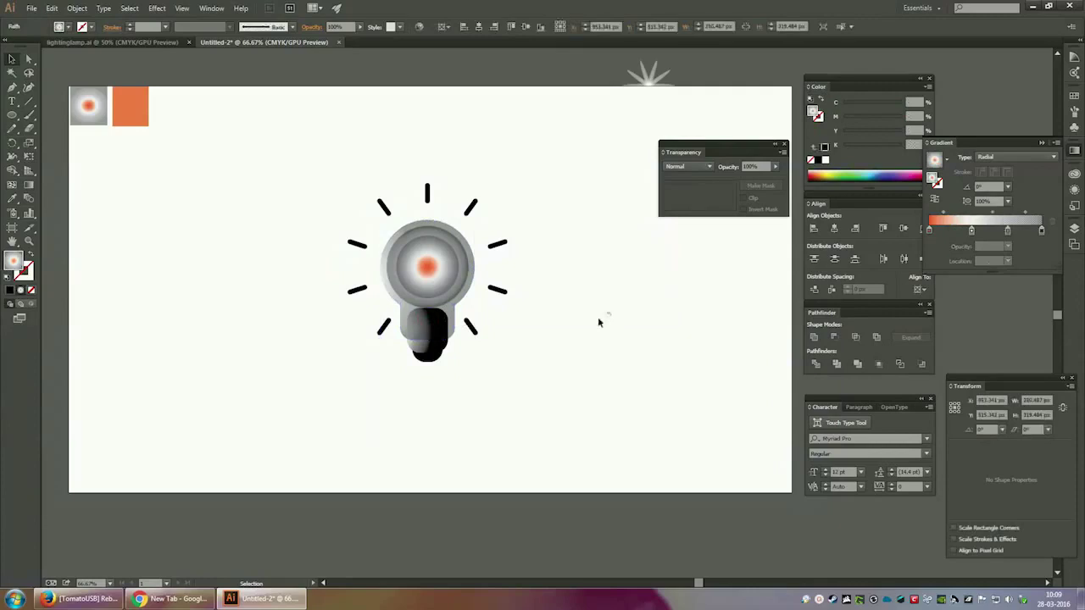
click(434, 352)
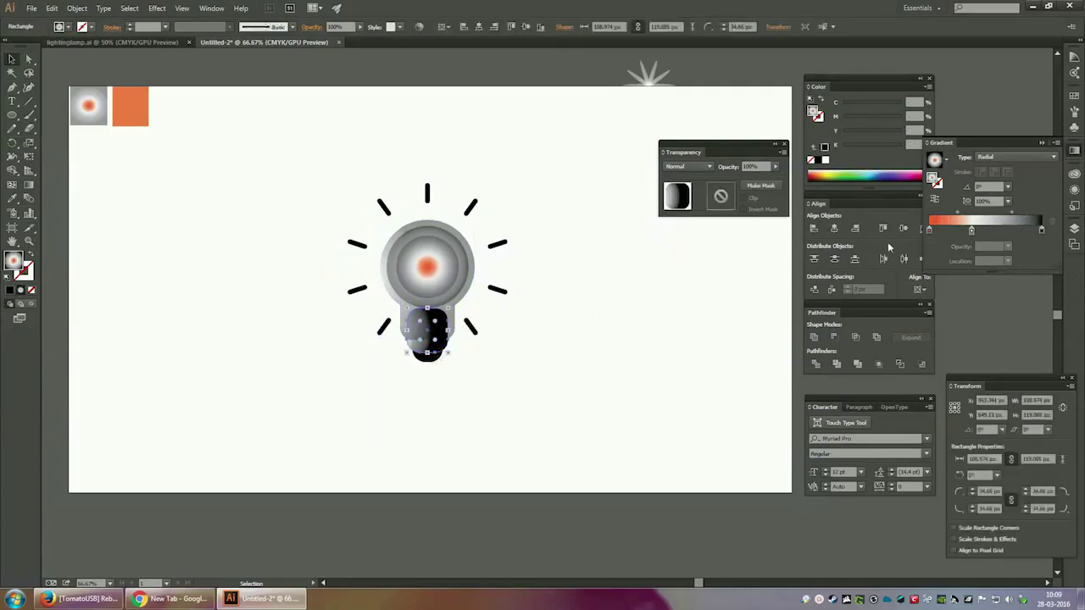
key(g)
drag(441, 337, 490, 339)
drag(386, 336, 475, 329)
drag(348, 342, 474, 334)
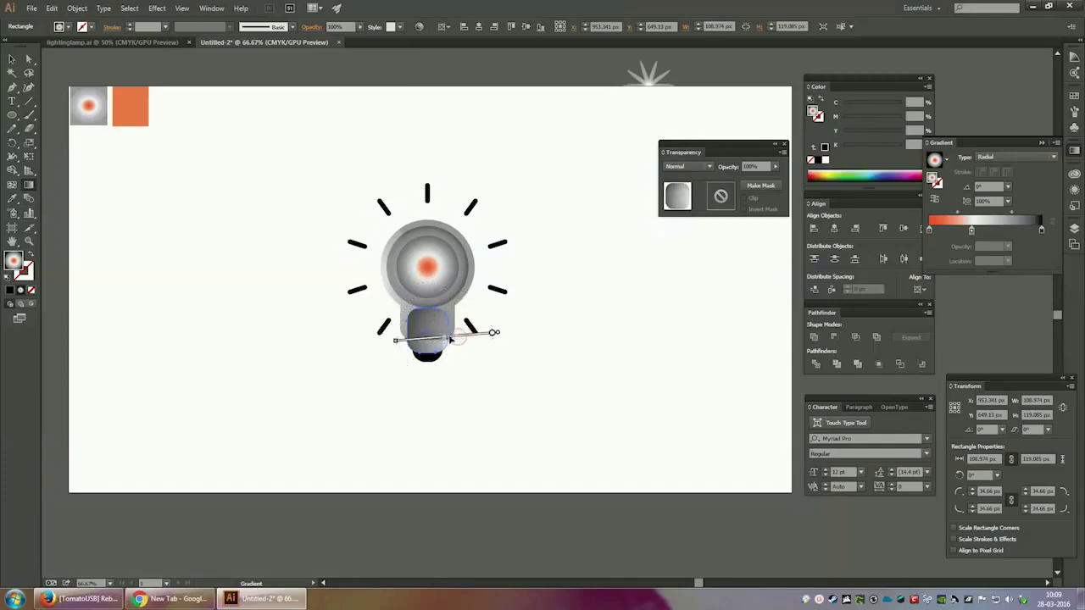
drag(441, 337, 420, 338)
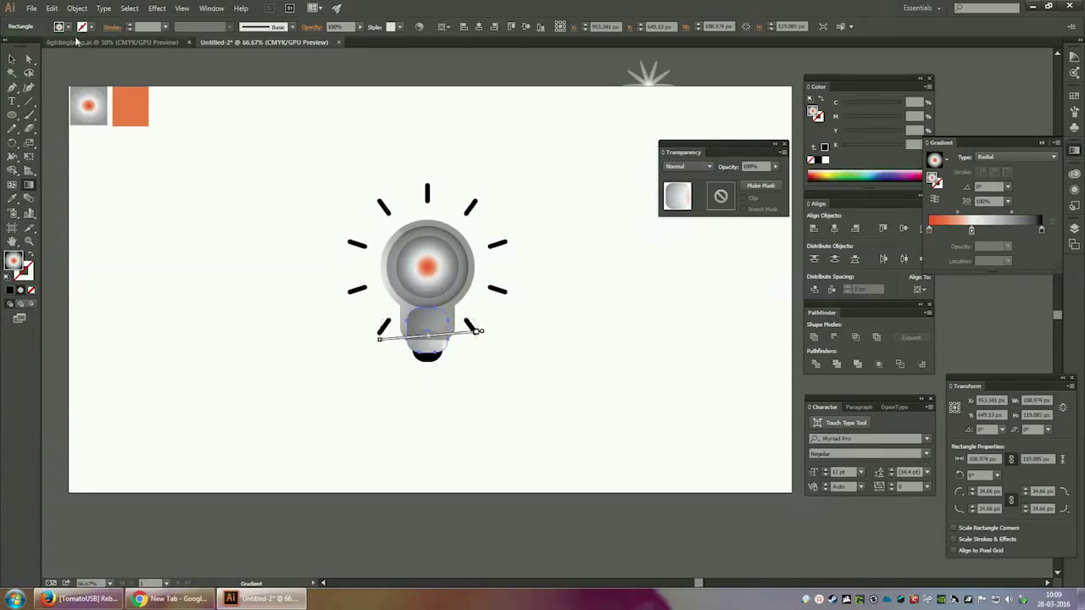
click(12, 59)
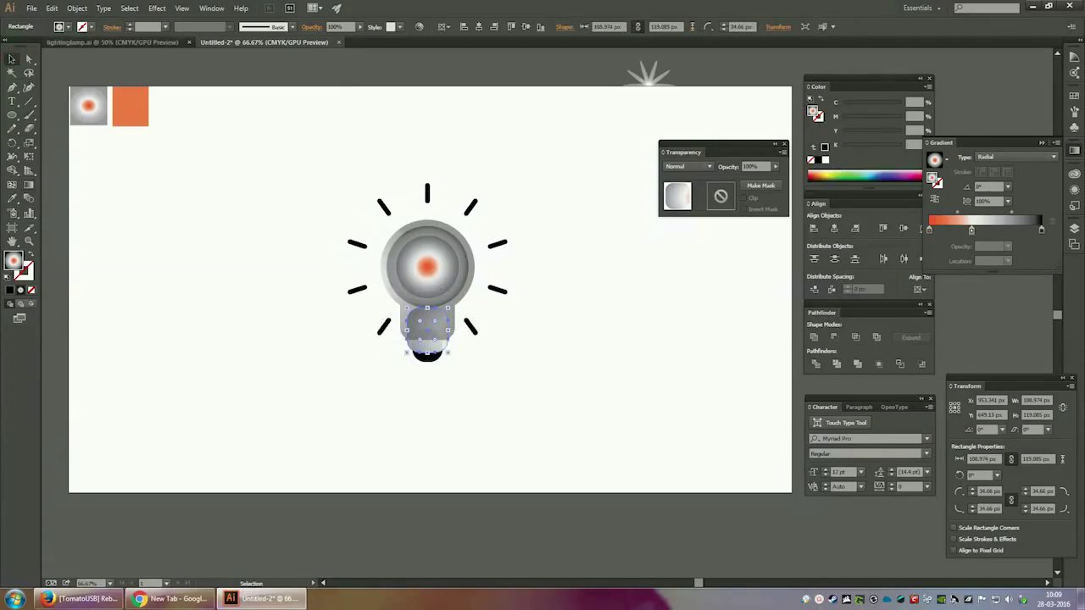
click(238, 170)
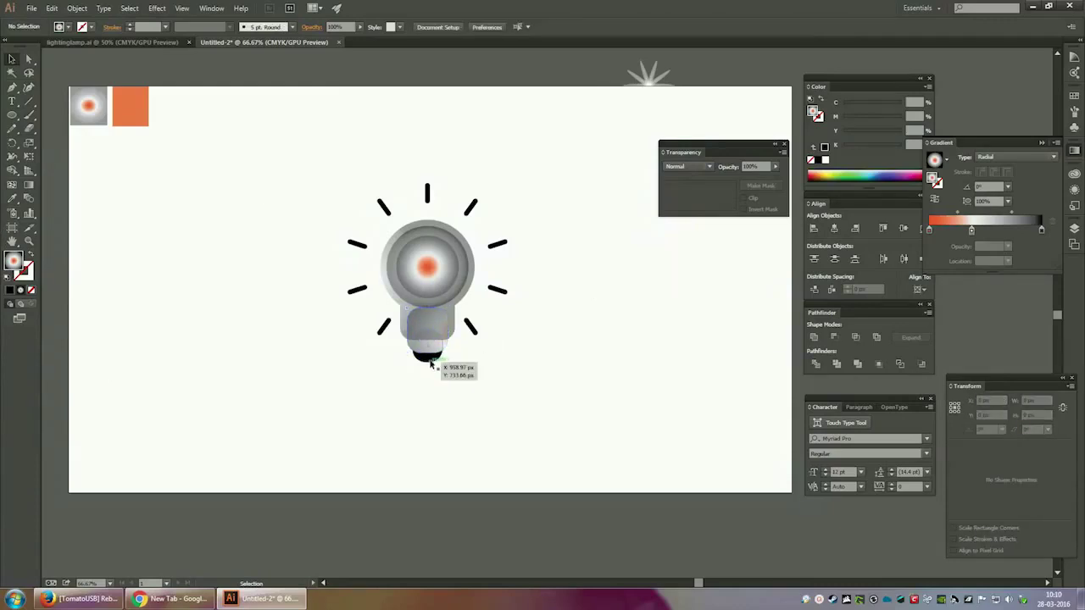
Check the black cap, then select the group of rays around the bulb
click(431, 362)
click(559, 349)
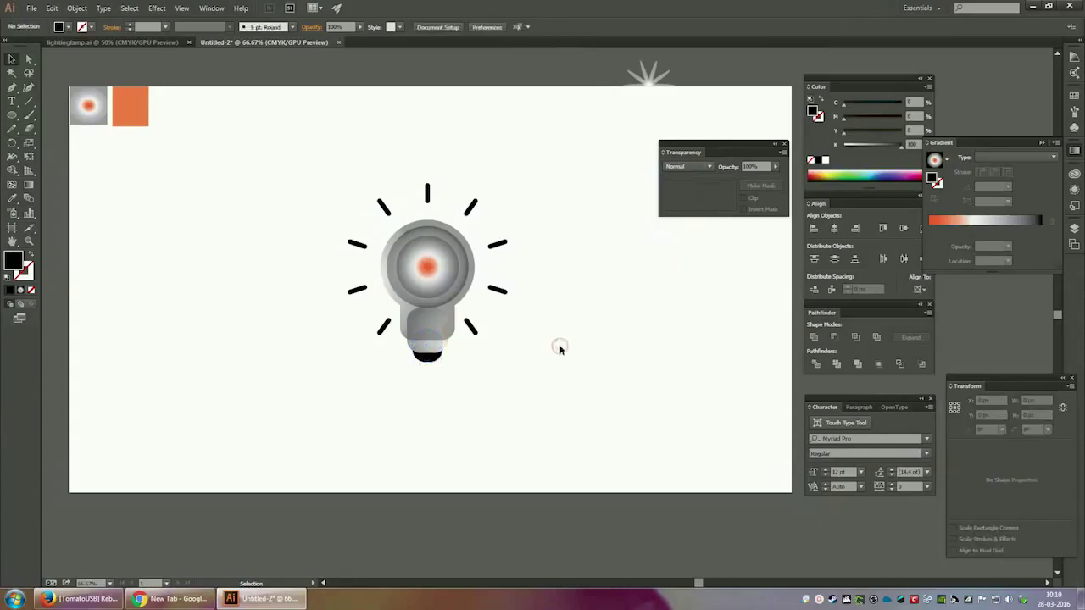
click(472, 252)
click(605, 314)
click(429, 361)
click(541, 345)
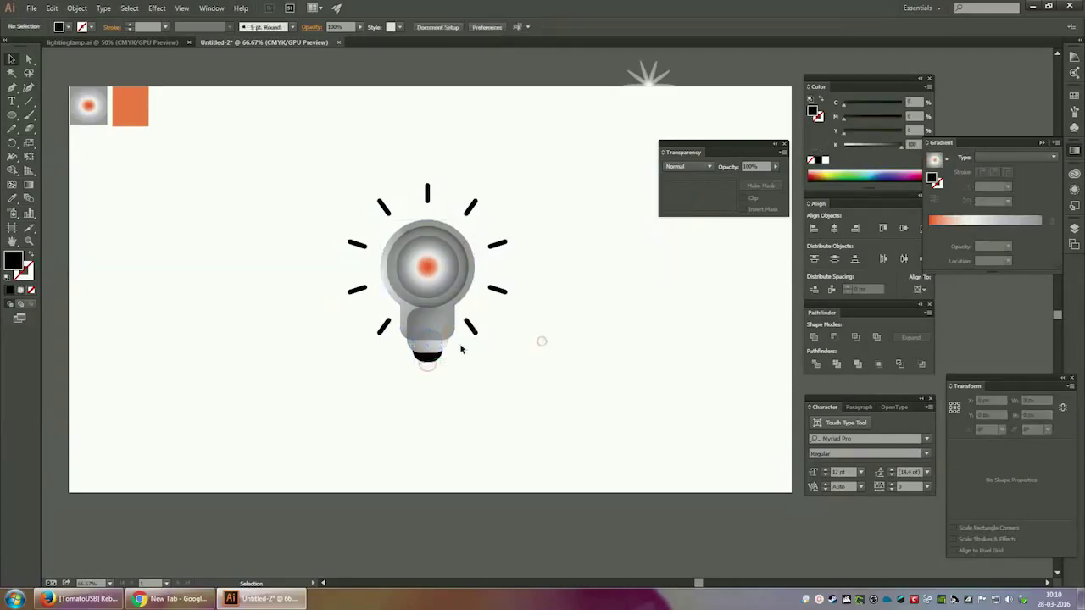
click(559, 279)
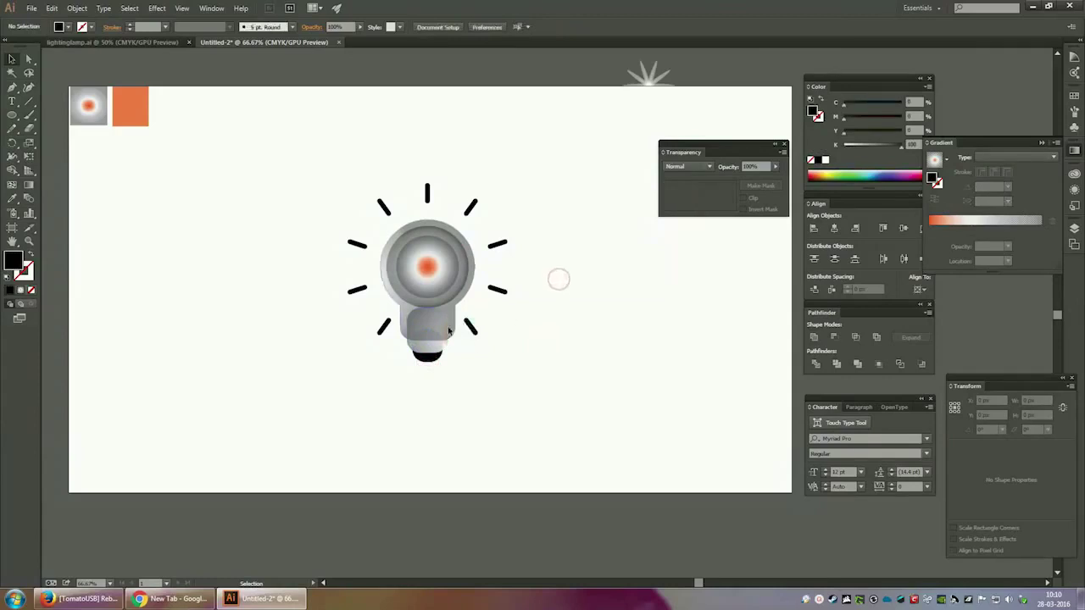
click(471, 325)
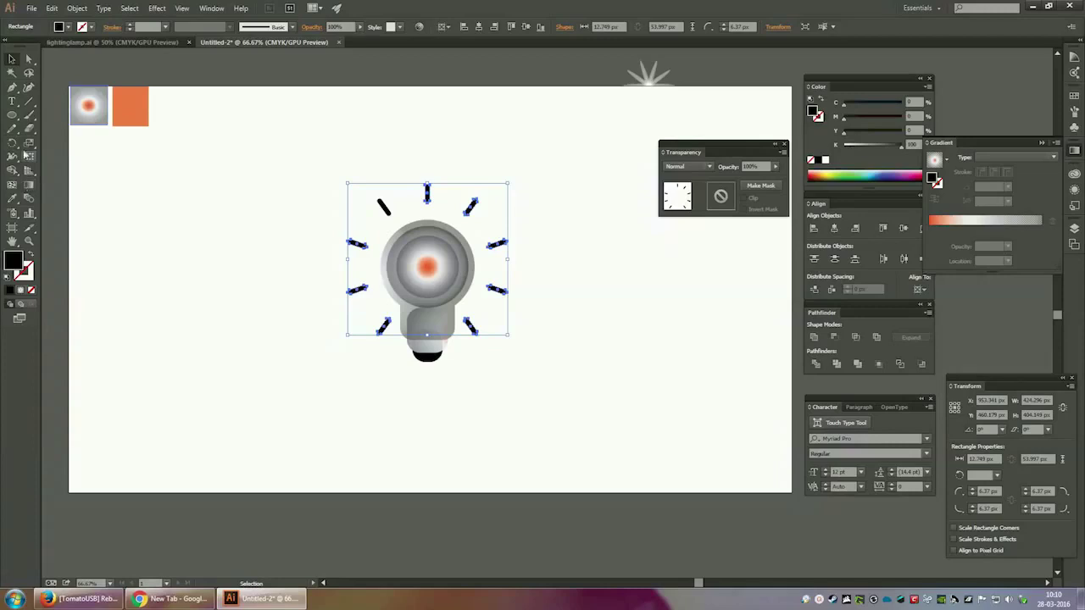
Eyedrop the radial gradient onto the rays, including the top-left ray left black
click(12, 198)
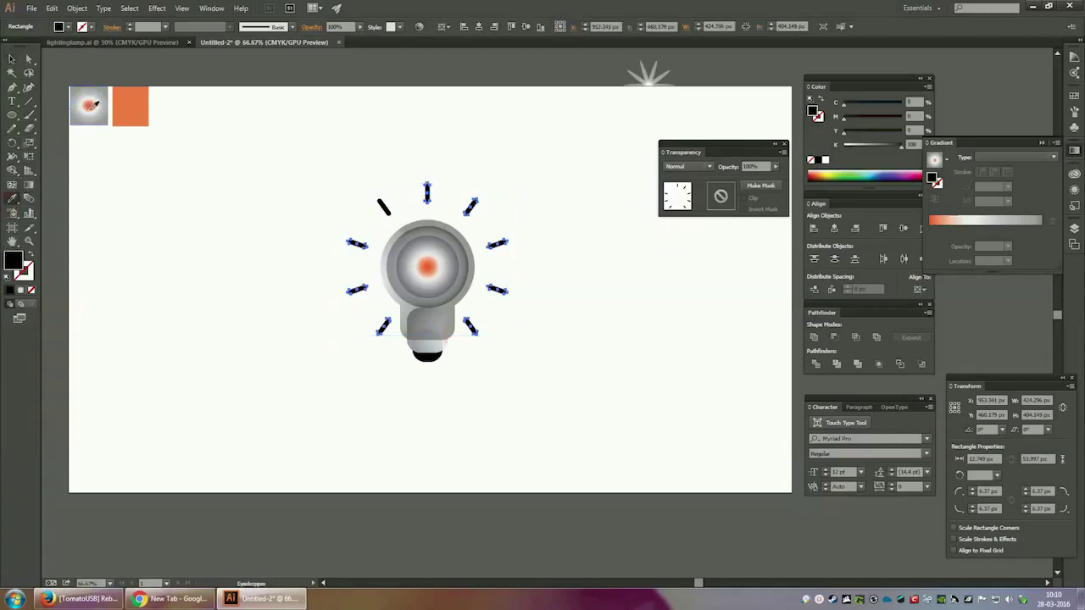
click(89, 105)
click(12, 58)
click(128, 141)
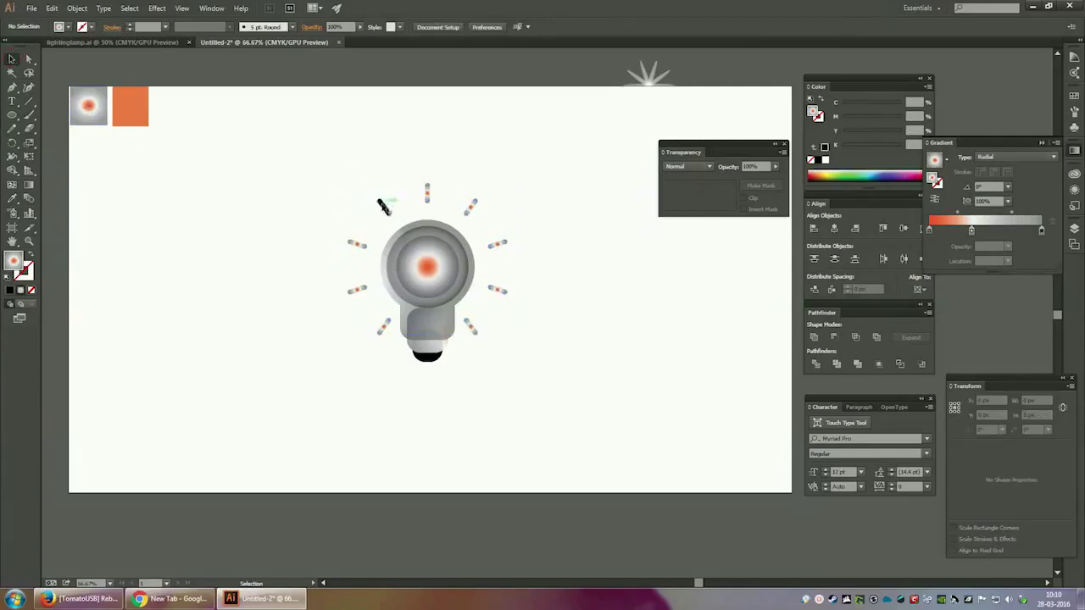
click(382, 207)
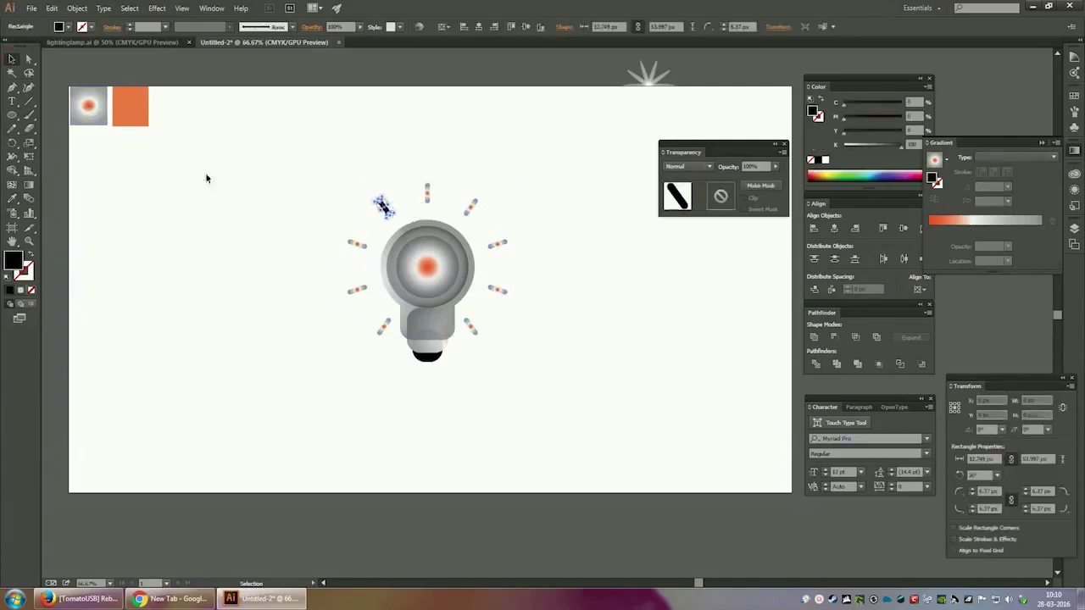
click(11, 199)
click(86, 116)
click(11, 58)
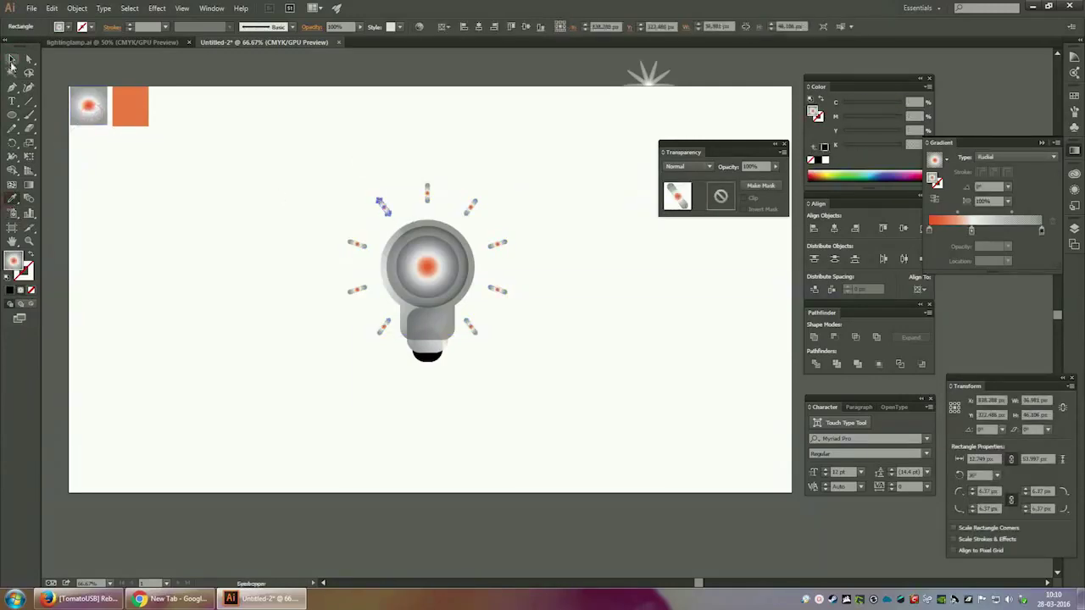
click(218, 145)
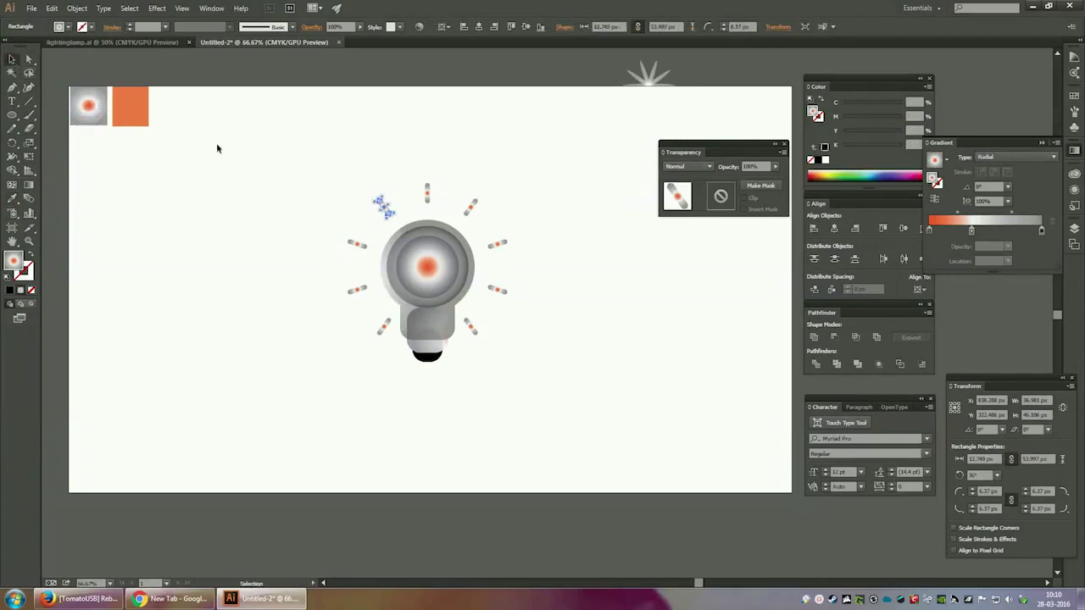
Select all the rays and group them
click(427, 192)
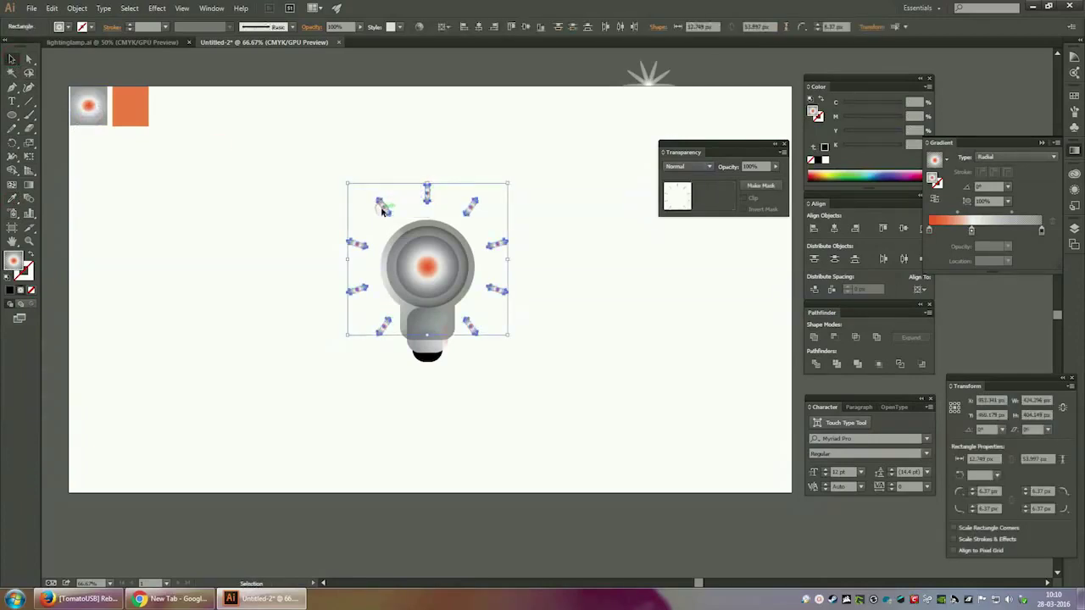
right_click(383, 210)
click(410, 263)
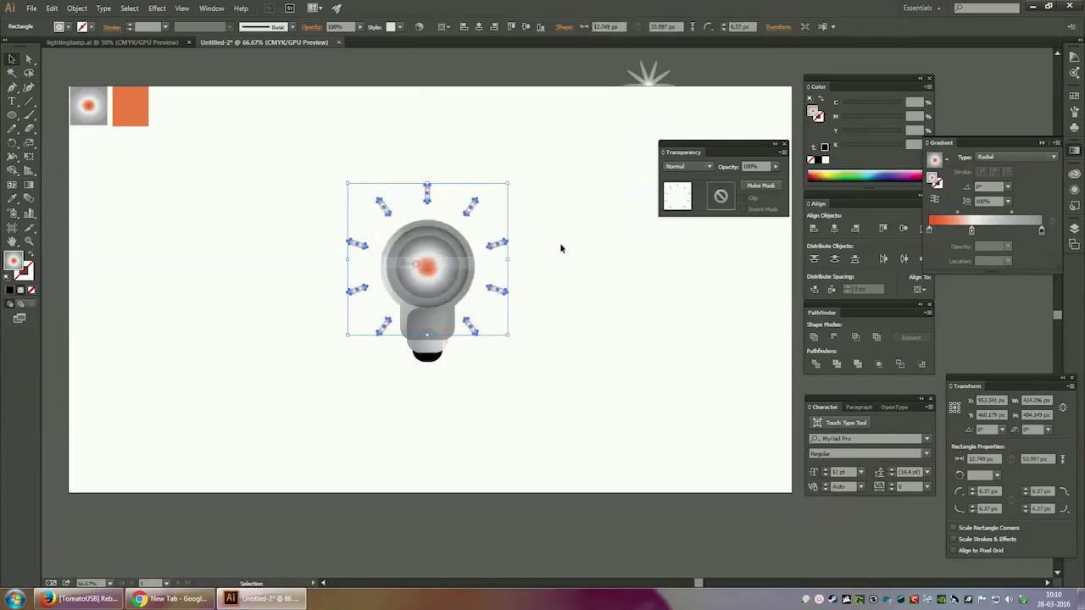
click(598, 237)
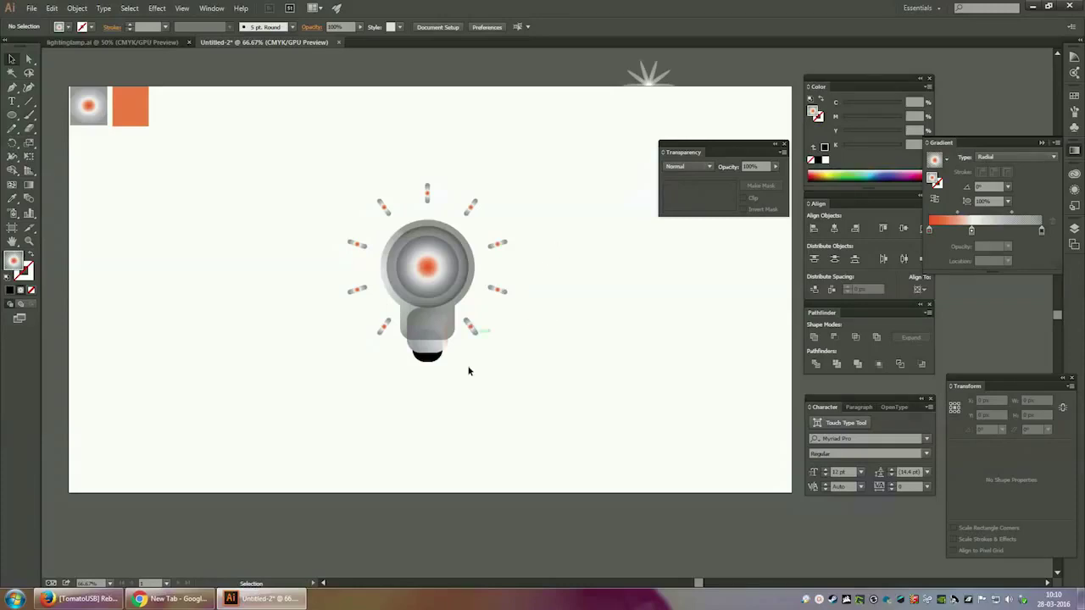
Keep the base's gradient radial and remove its orange colour stop
click(449, 348)
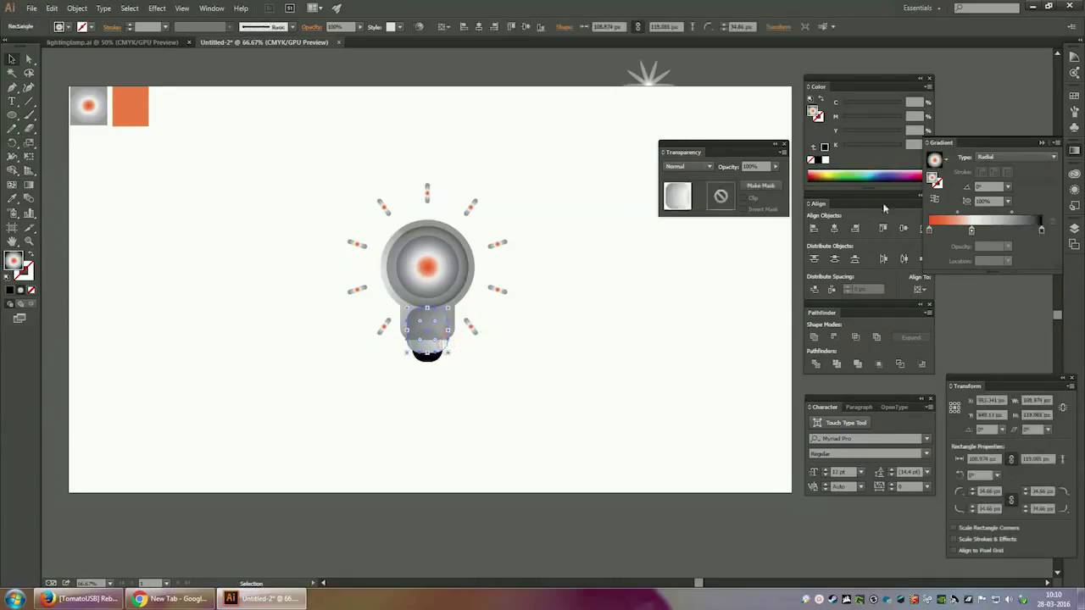
click(1042, 159)
click(1033, 170)
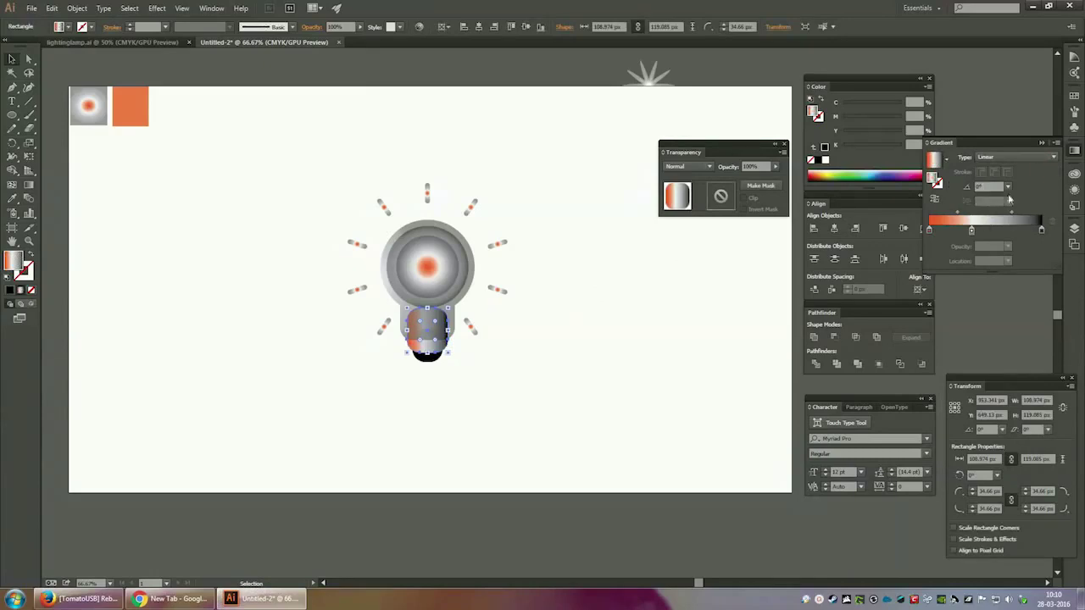
click(1021, 157)
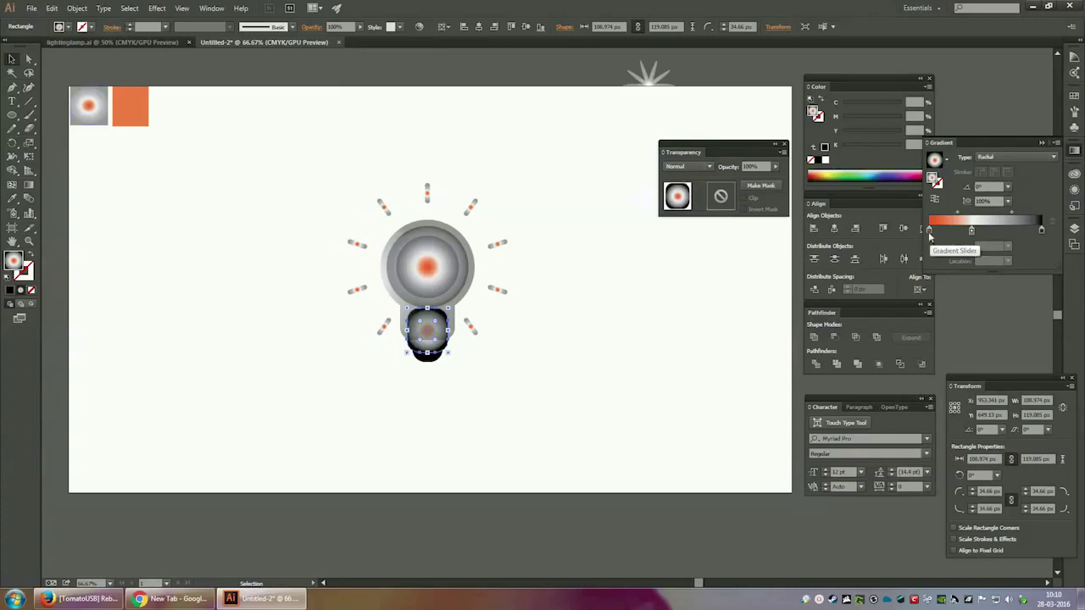
click(1009, 231)
mouse_move(929, 229)
mouse_down()
mouse_move(1052, 222)
mouse_move(928, 228)
mouse_up()
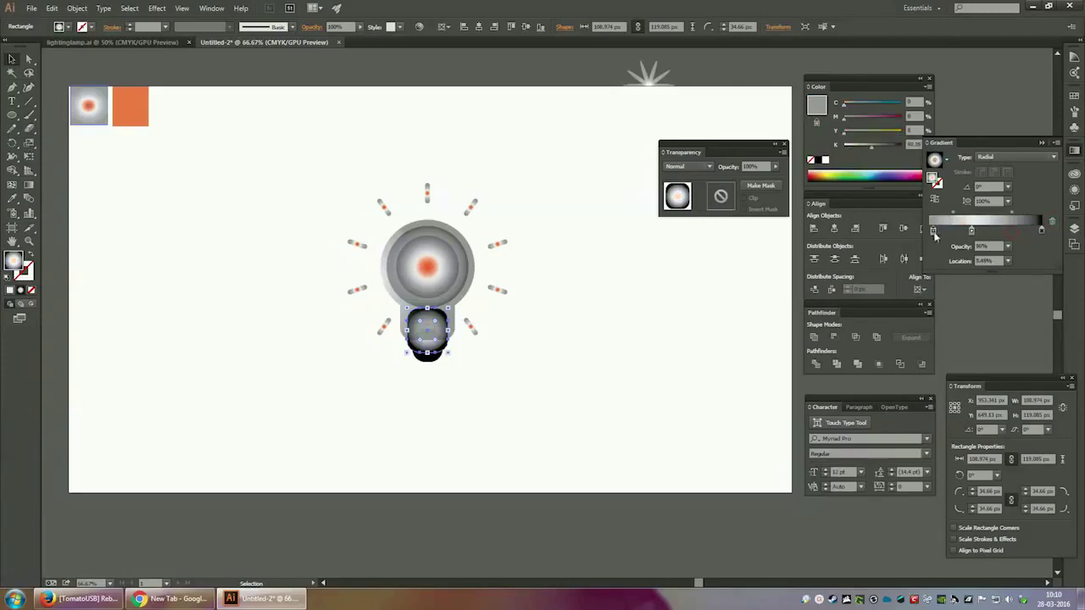
click(647, 260)
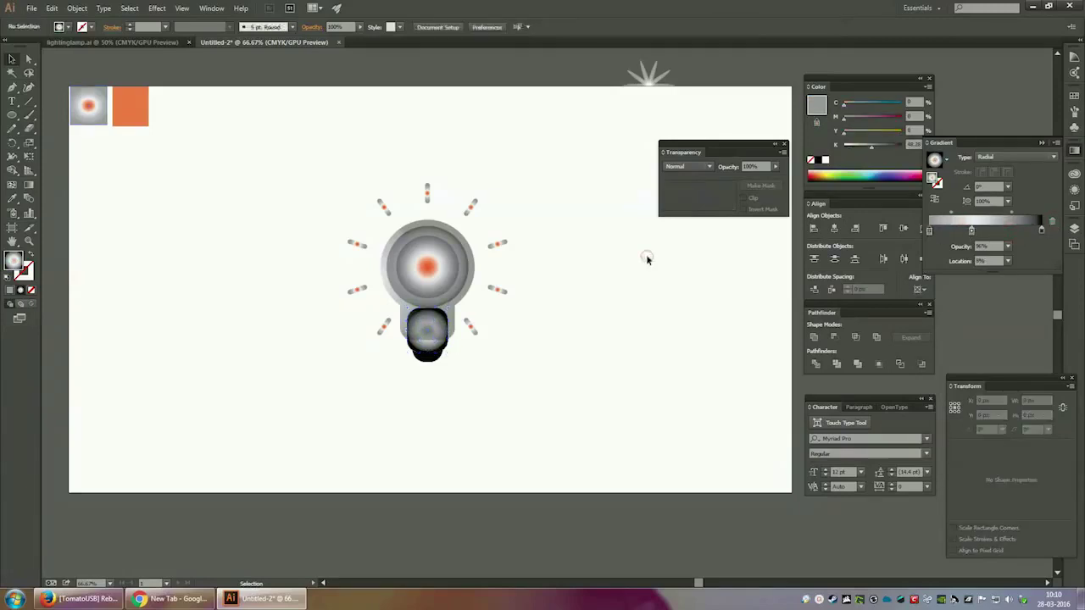
Delete the gradient overlay rectangle over the bulb base
drag(437, 365, 414, 353)
click(413, 353)
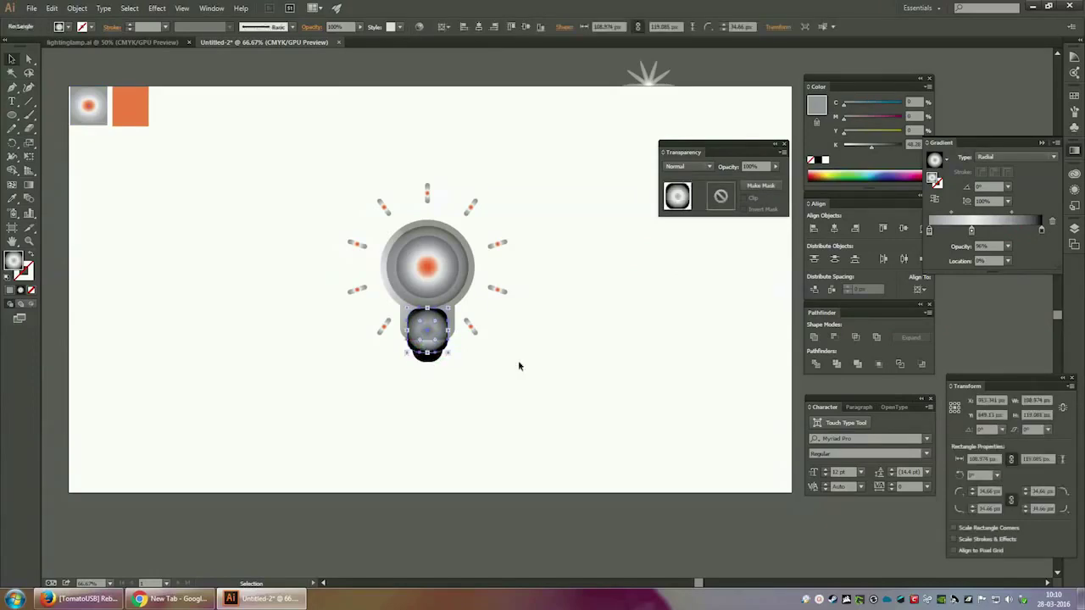
key(Delete)
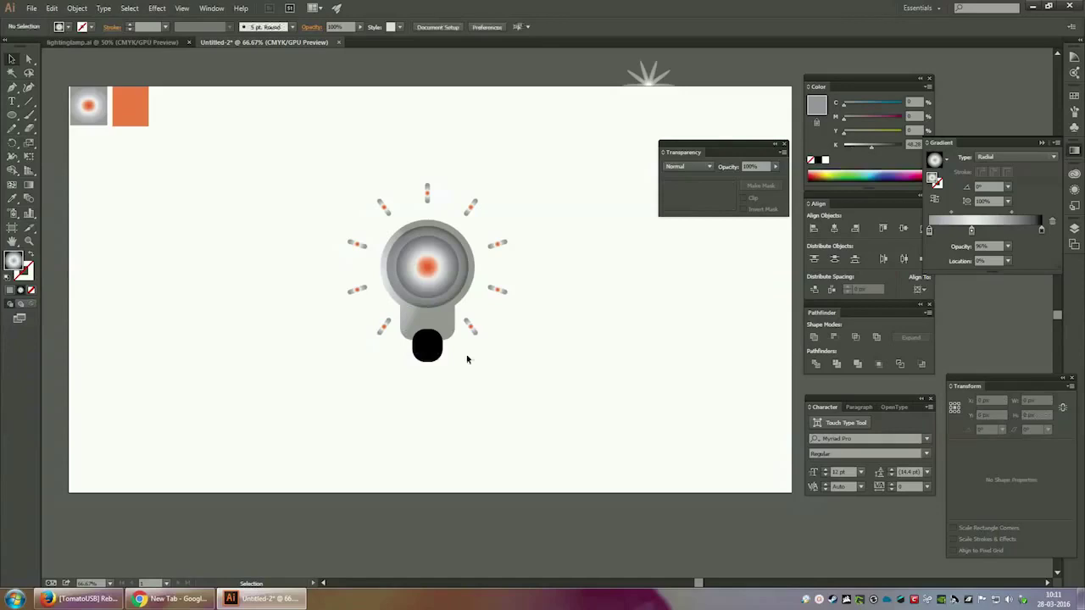
Restore the bulb-base rectangle and remove the black stop from its gradient
key(ctrl+z)
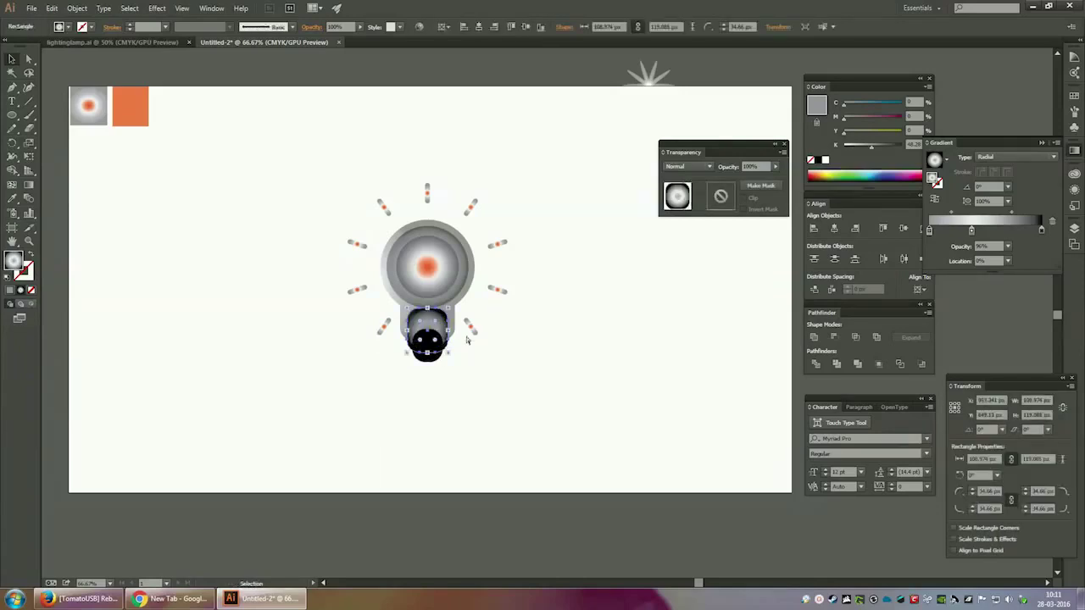
click(598, 364)
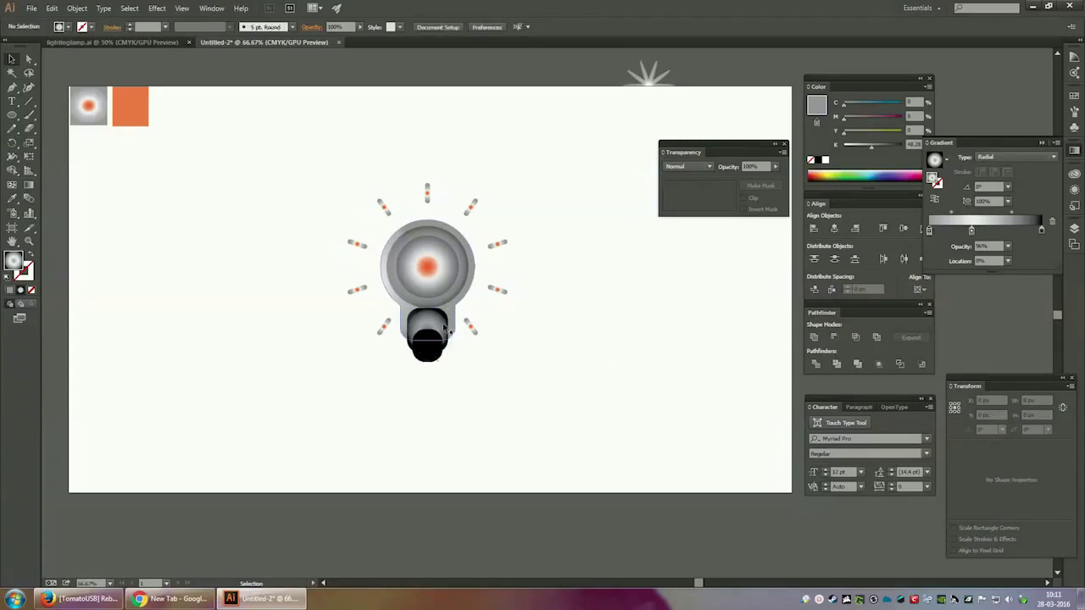
click(445, 313)
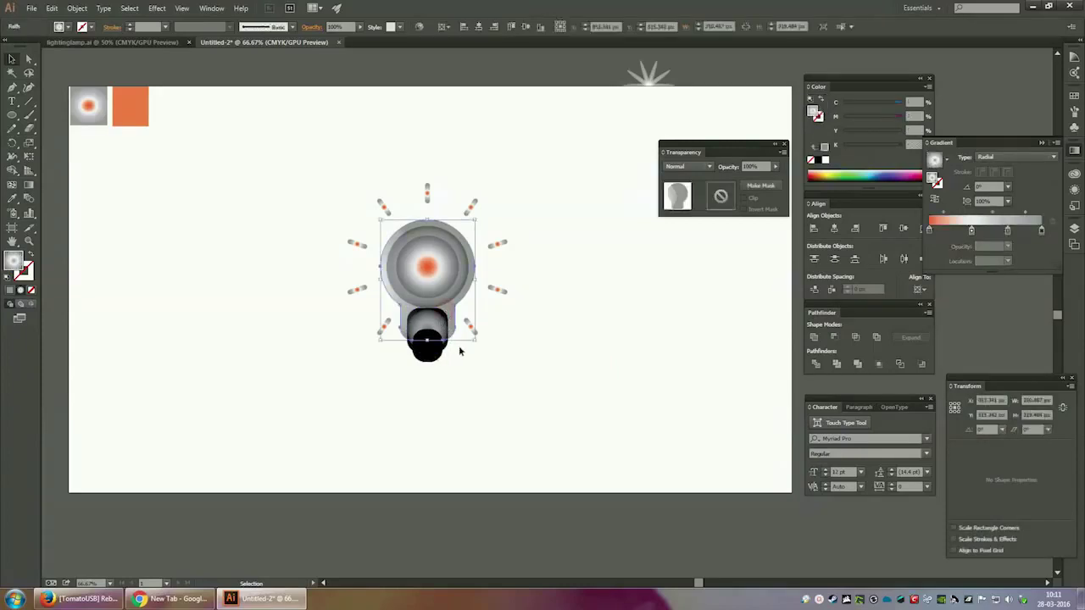
click(460, 351)
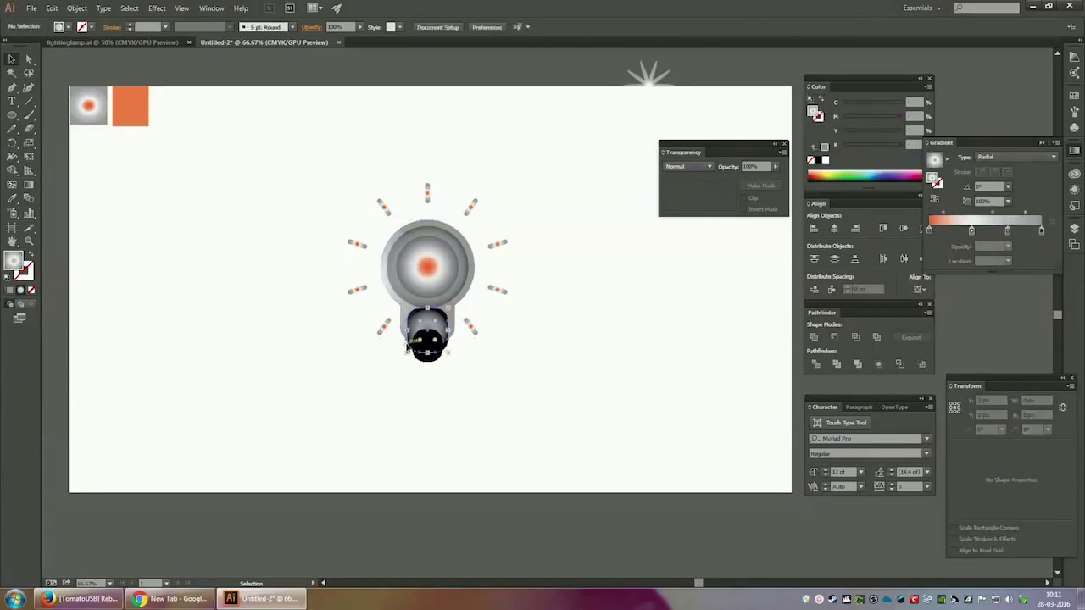
click(407, 346)
click(1042, 230)
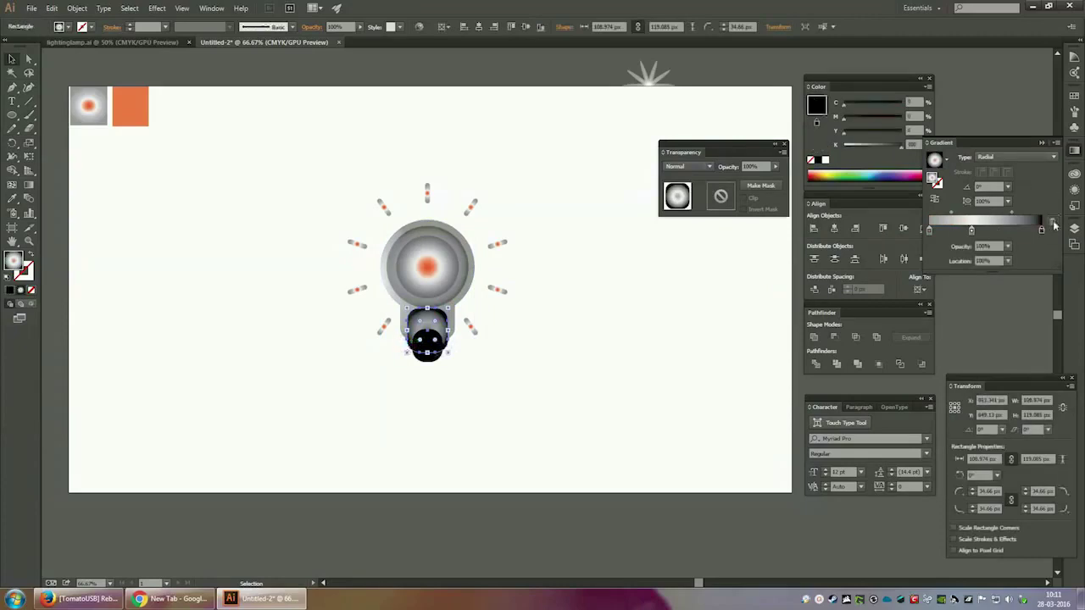
click(1055, 223)
click(613, 352)
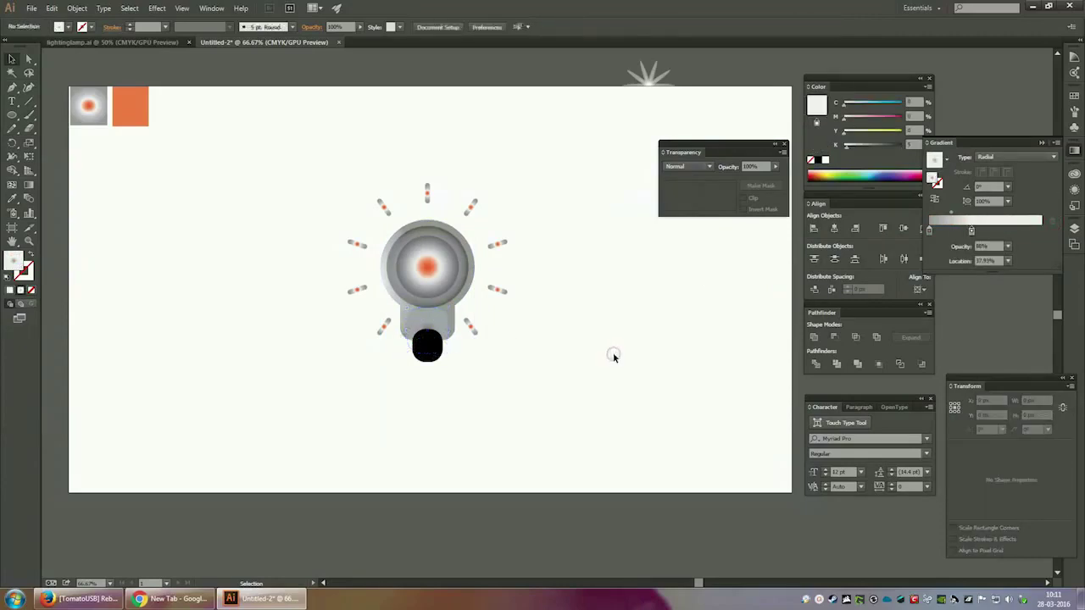
Send the black rounded cap behind the grey base
click(431, 361)
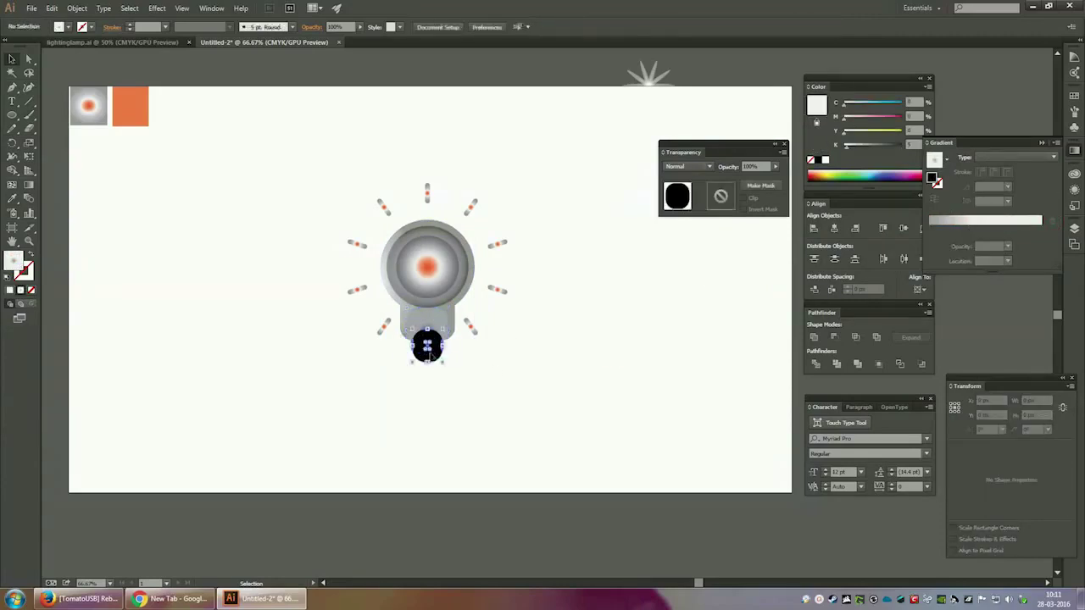
key(ctrl+bracketleft)
click(570, 351)
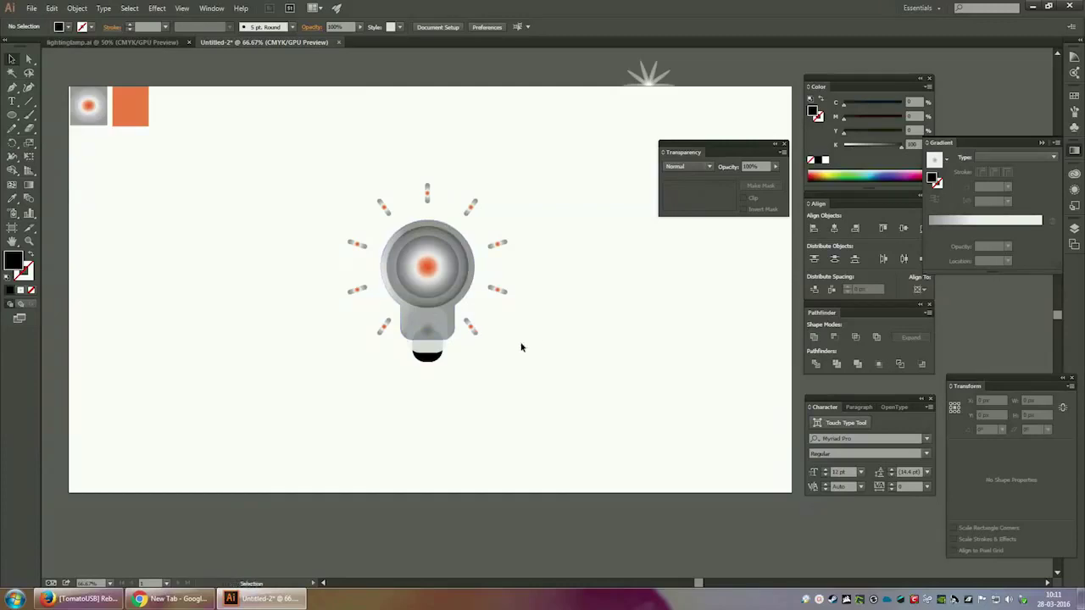
Rework the grey base's gradient stops, adding a new midpoint stop
click(432, 346)
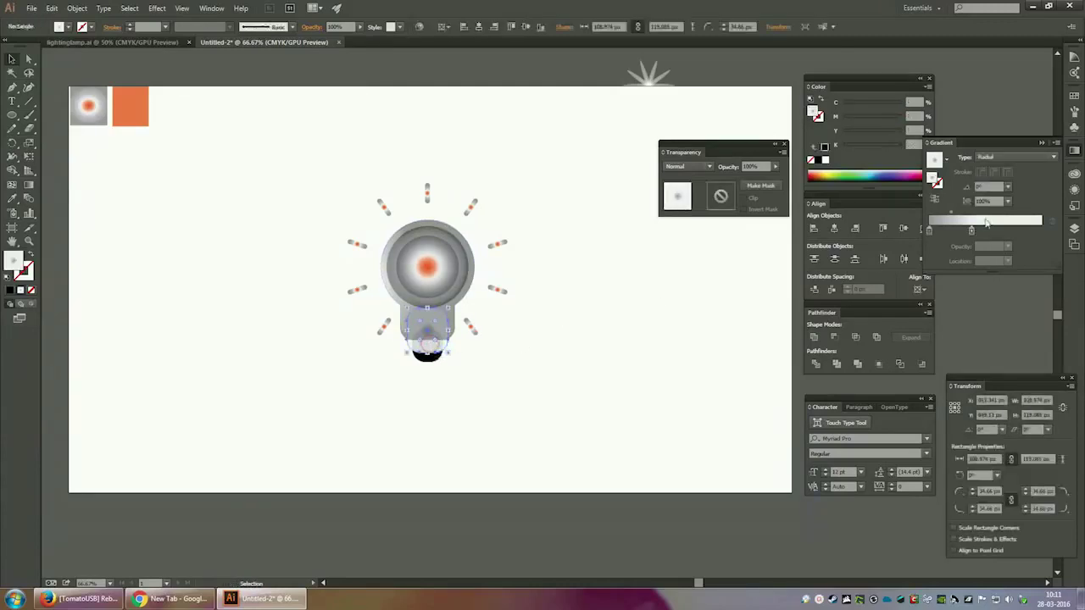
drag(971, 230, 1025, 230)
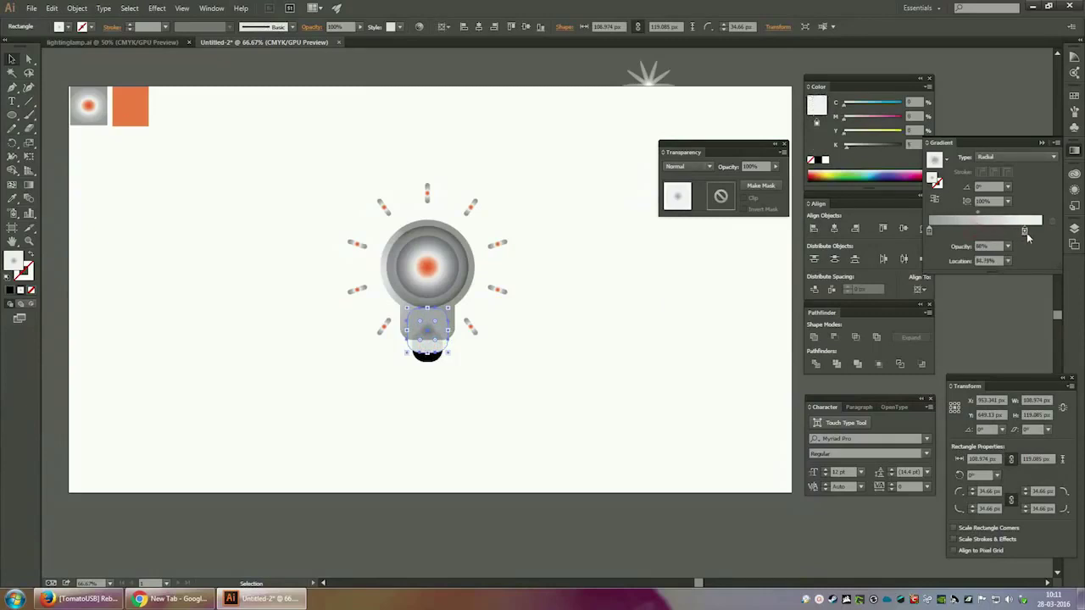
click(989, 233)
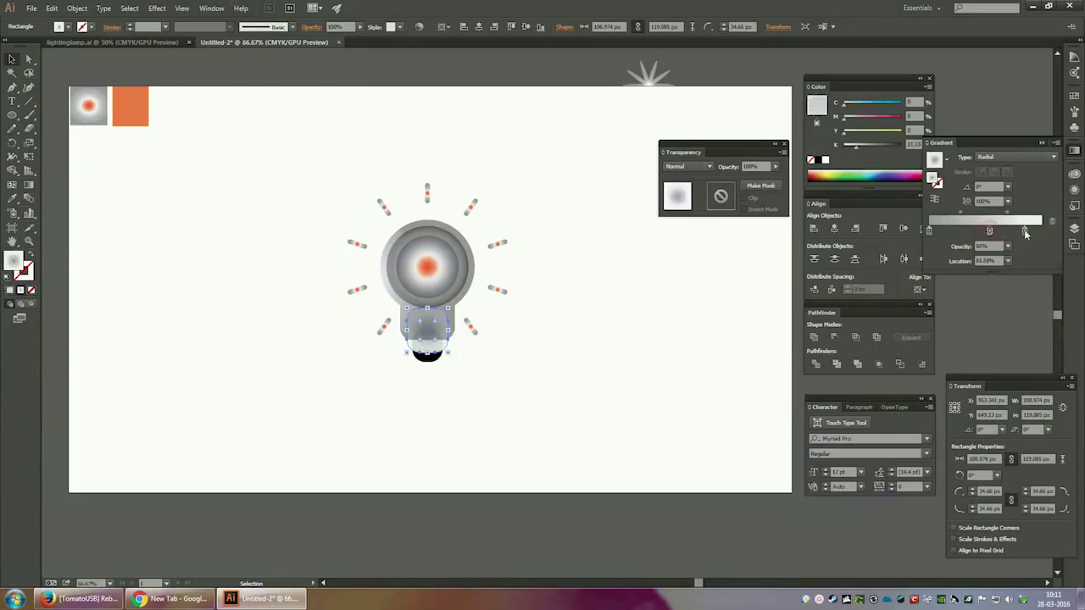
drag(1025, 231, 1022, 231)
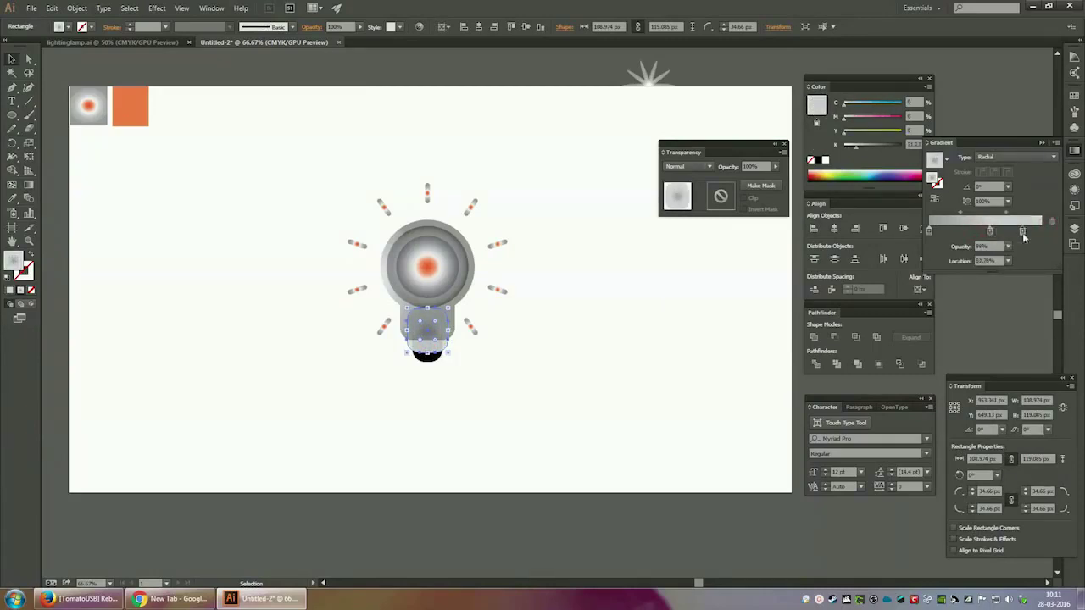
click(597, 300)
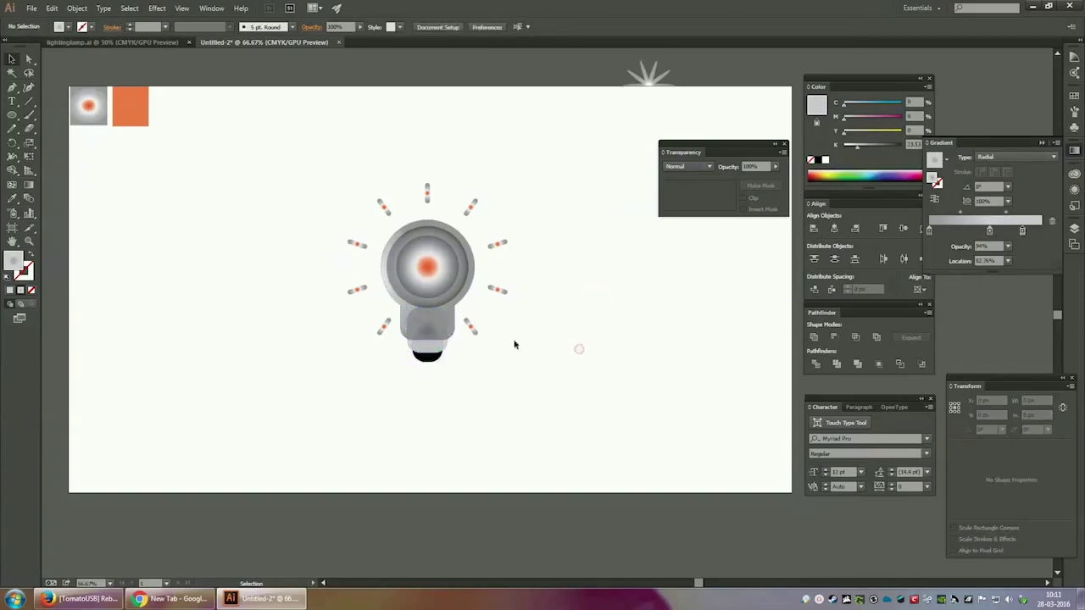
Resize the black cap and centre the base horizontally under the inner circle
click(437, 359)
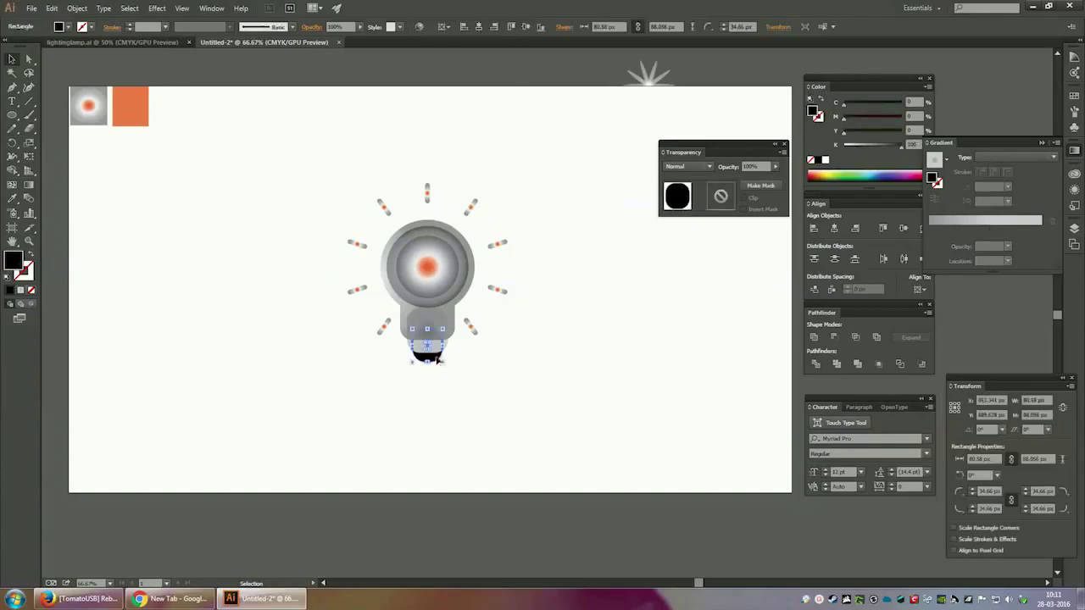
drag(443, 328, 439, 346)
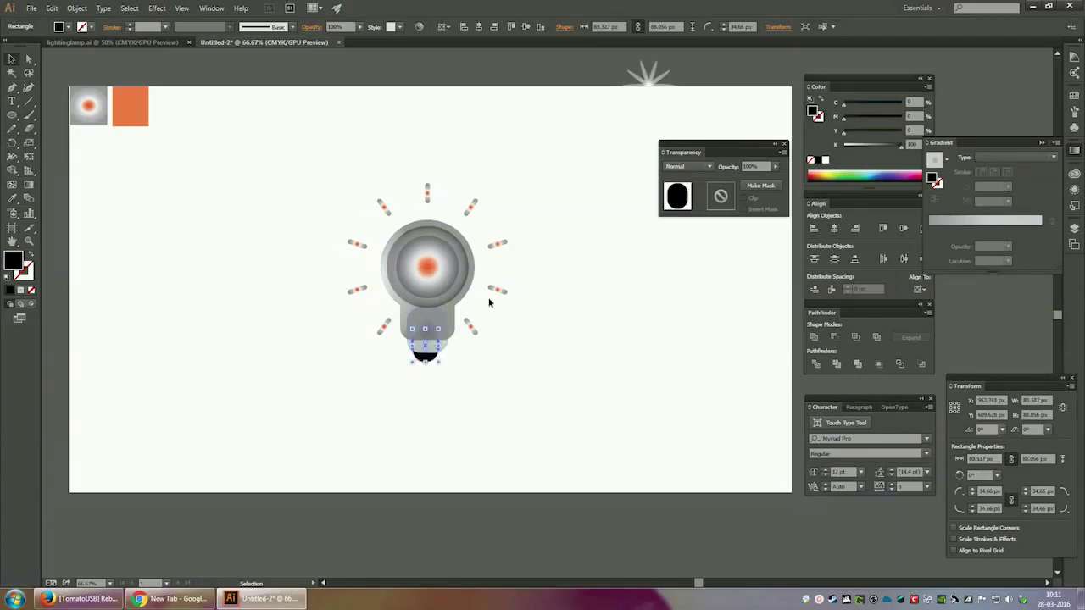
click(550, 310)
click(432, 356)
shift+click(449, 256)
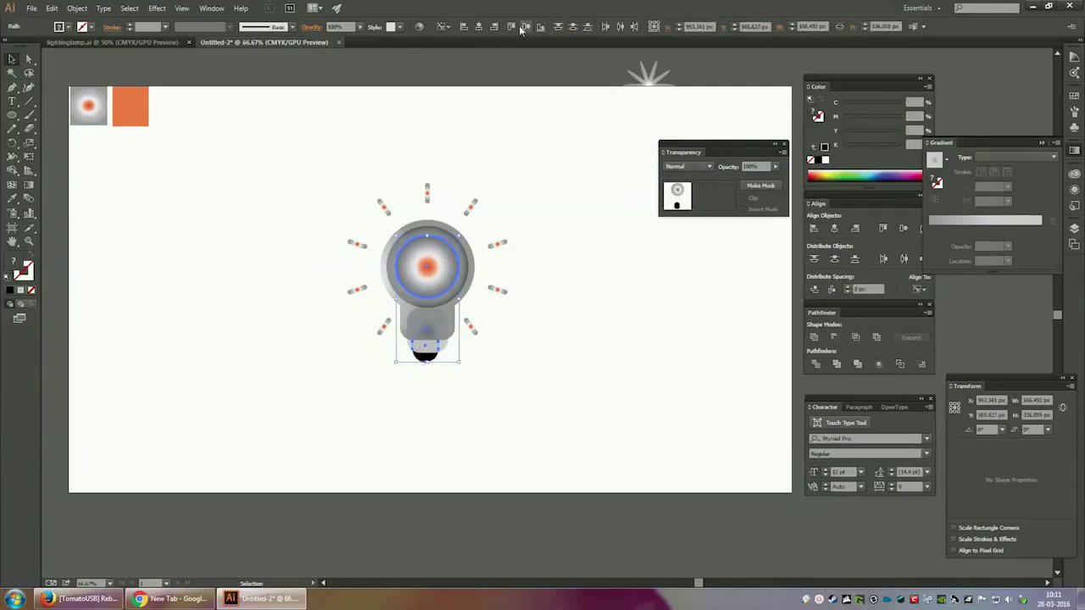
click(479, 28)
click(572, 189)
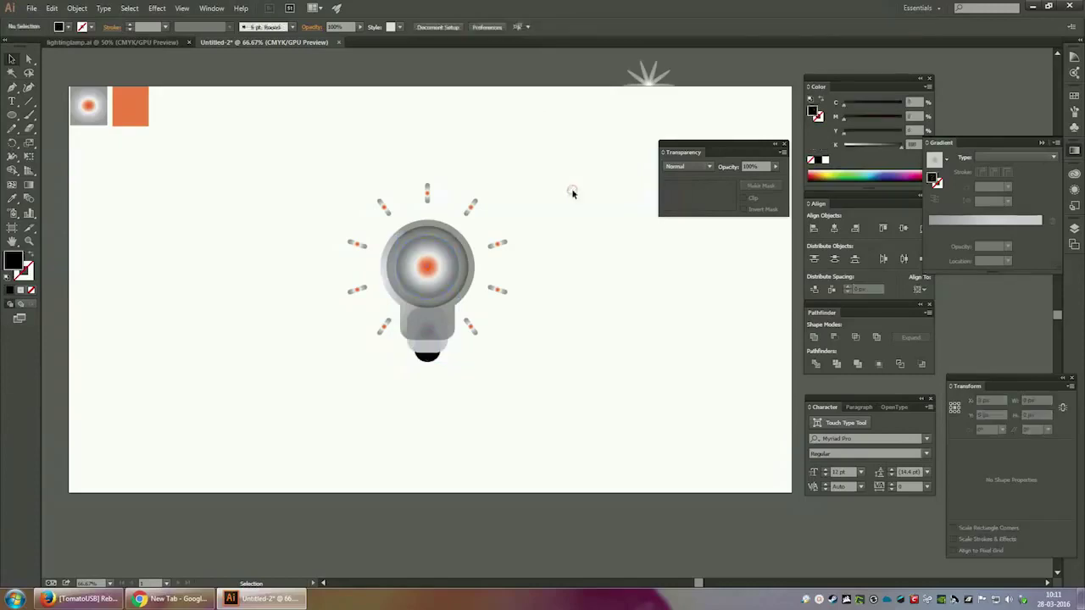
Give the black base a 75% Multiply drop shadow: X 0 px, Y 7 px, blur 5 px
click(426, 358)
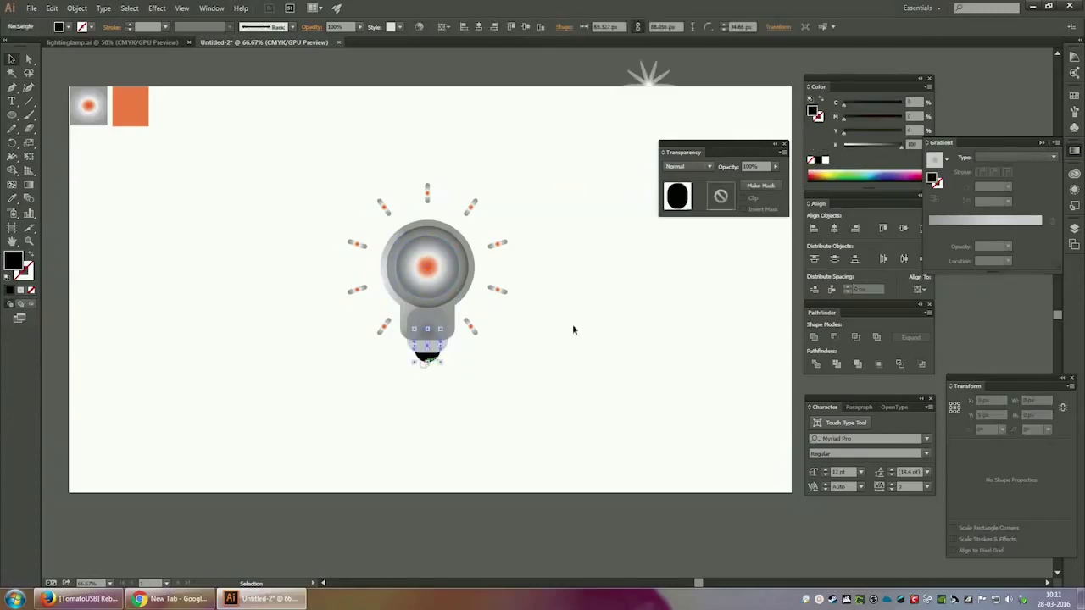
click(157, 8)
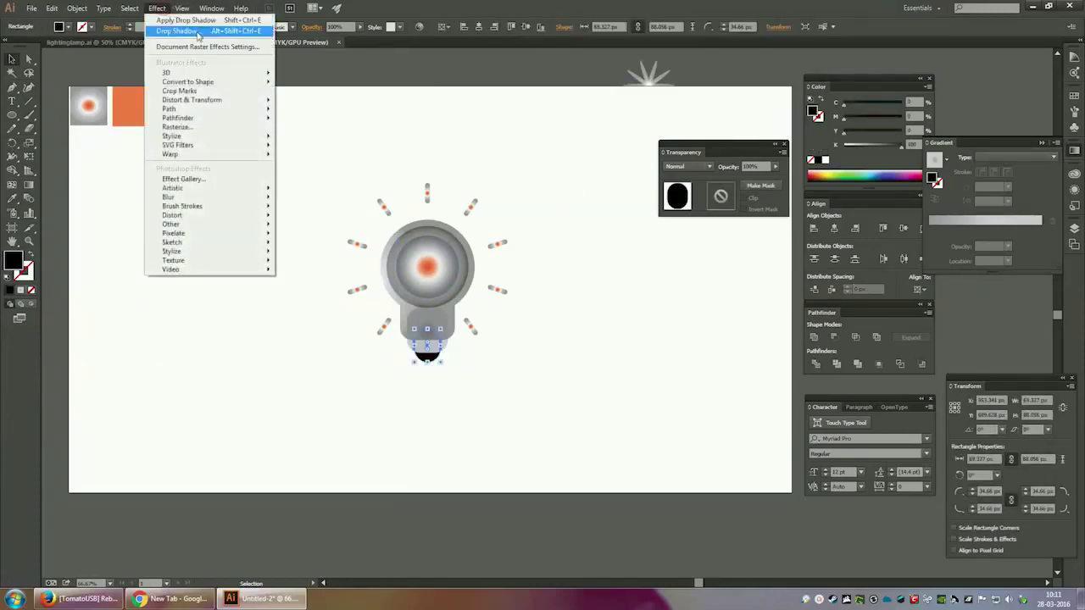
click(182, 30)
drag(797, 165, 666, 179)
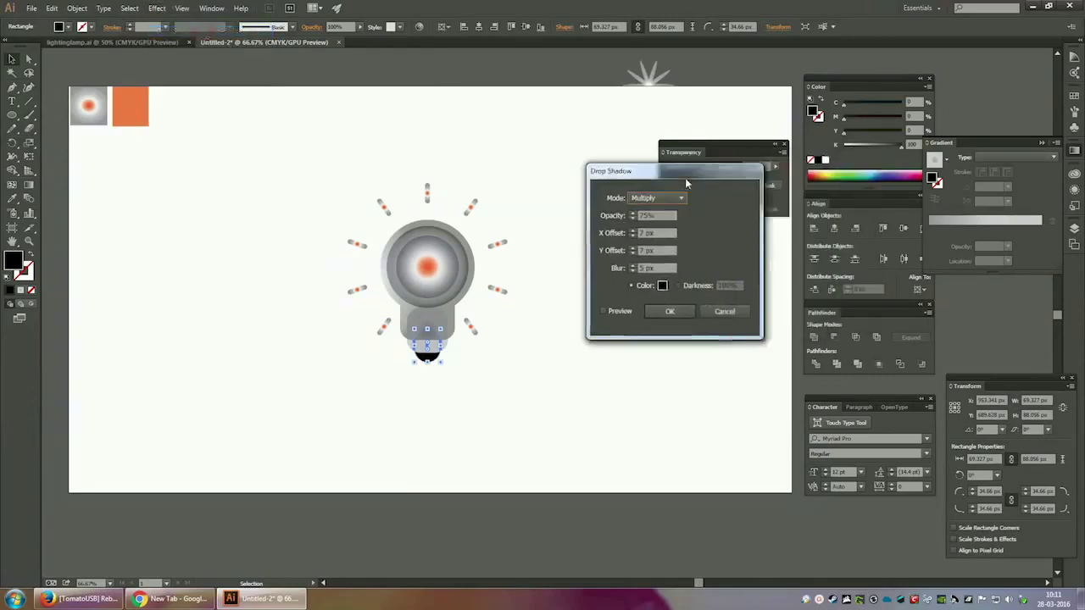
double_click(627, 218)
double_click(623, 236)
double_click(624, 254)
key(Tab)
click(596, 314)
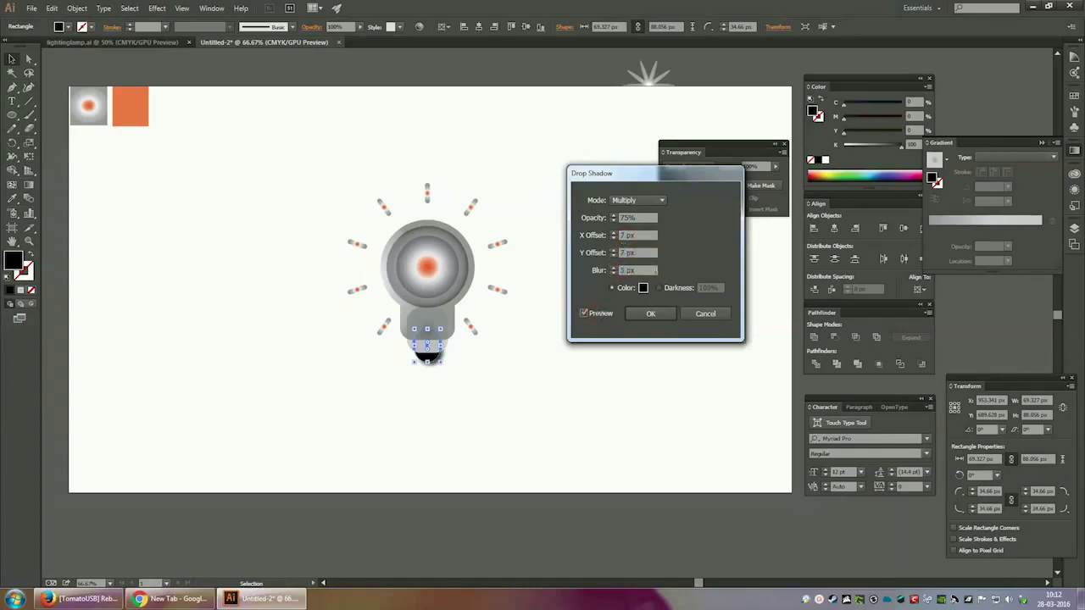
double_click(626, 236)
text(0)
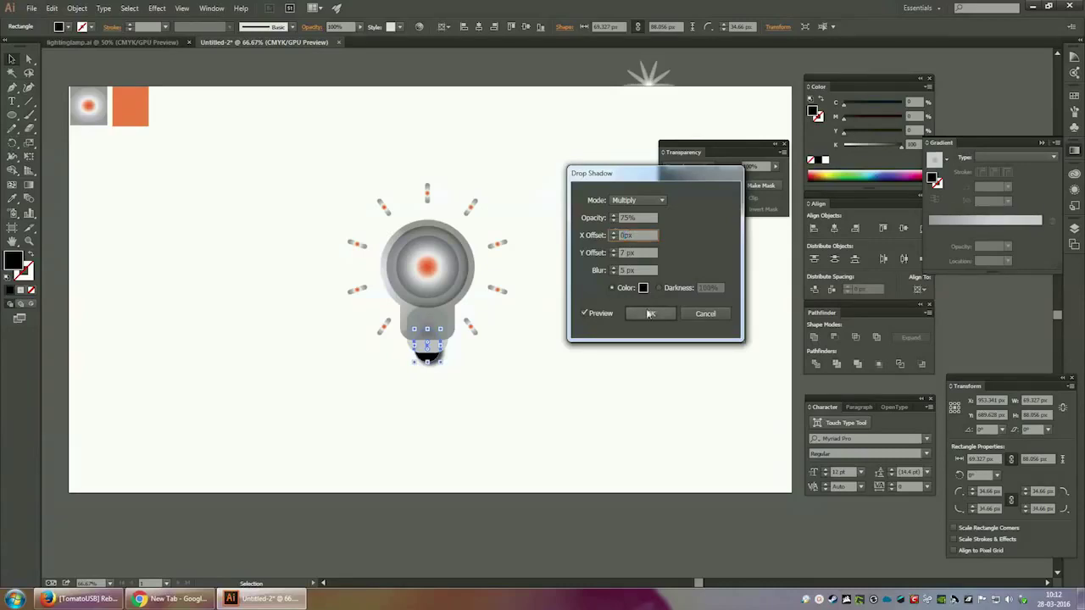
click(599, 314)
click(652, 316)
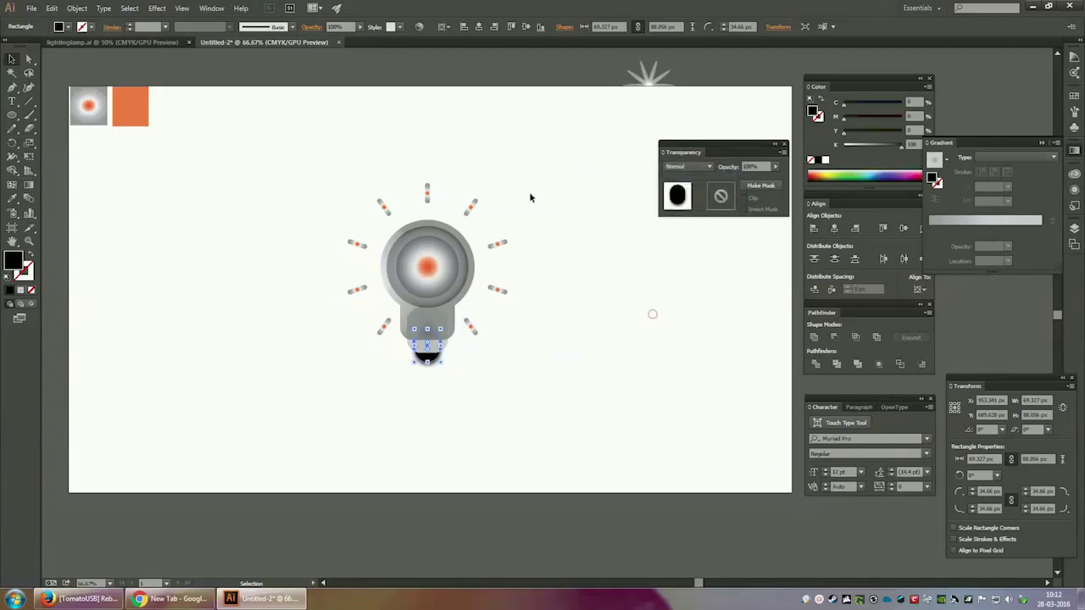
click(540, 173)
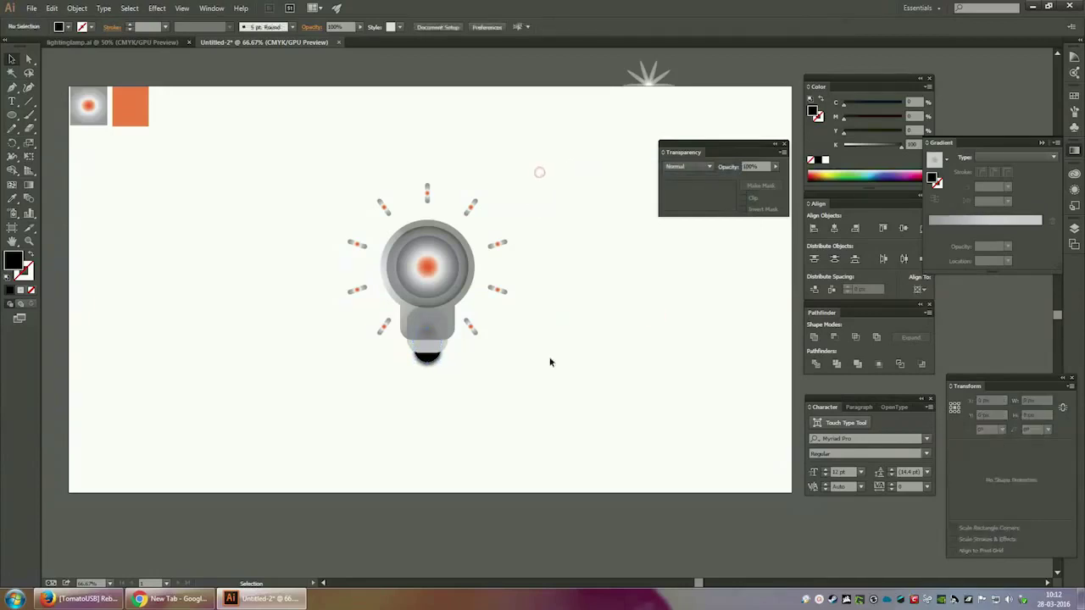
Add a 5 px blur drop shadow with 0 px X and Y offsets to the ray group
click(473, 329)
click(152, 10)
mouse_move(166, 73)
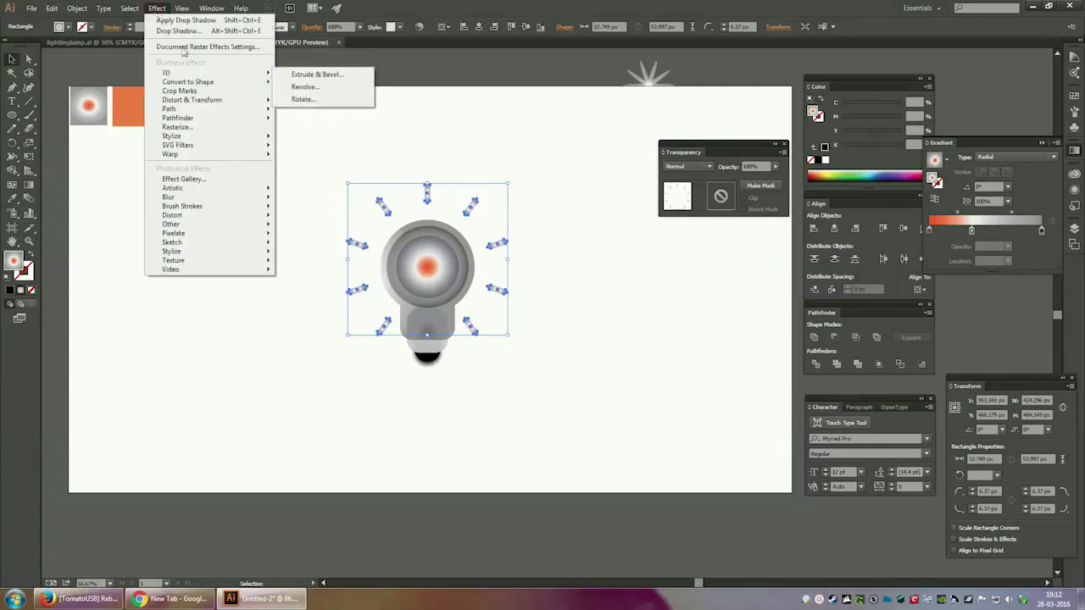
click(180, 30)
drag(663, 182, 709, 158)
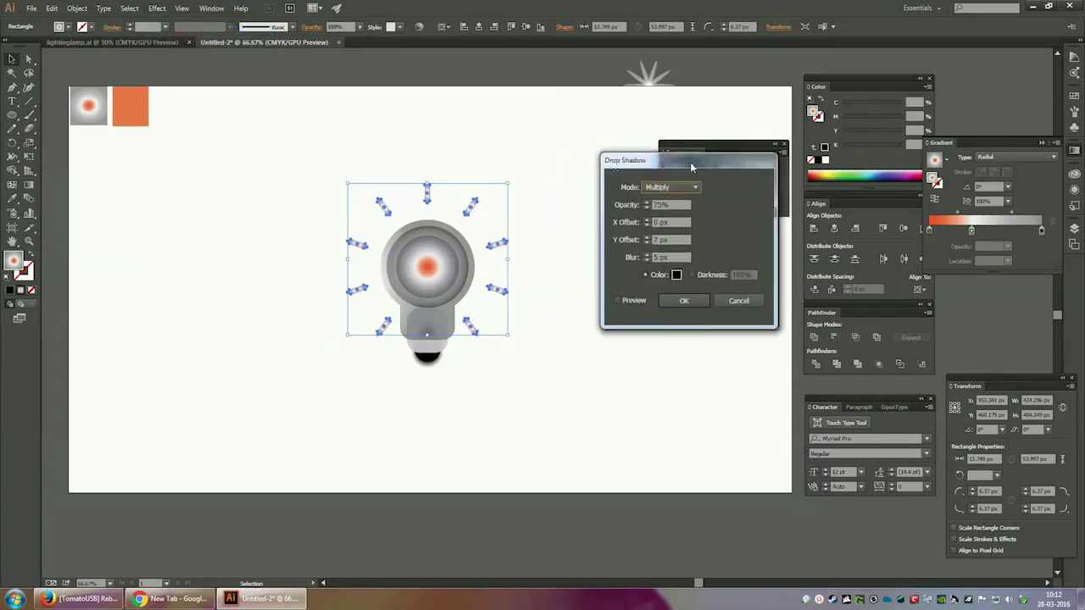
double_click(671, 234)
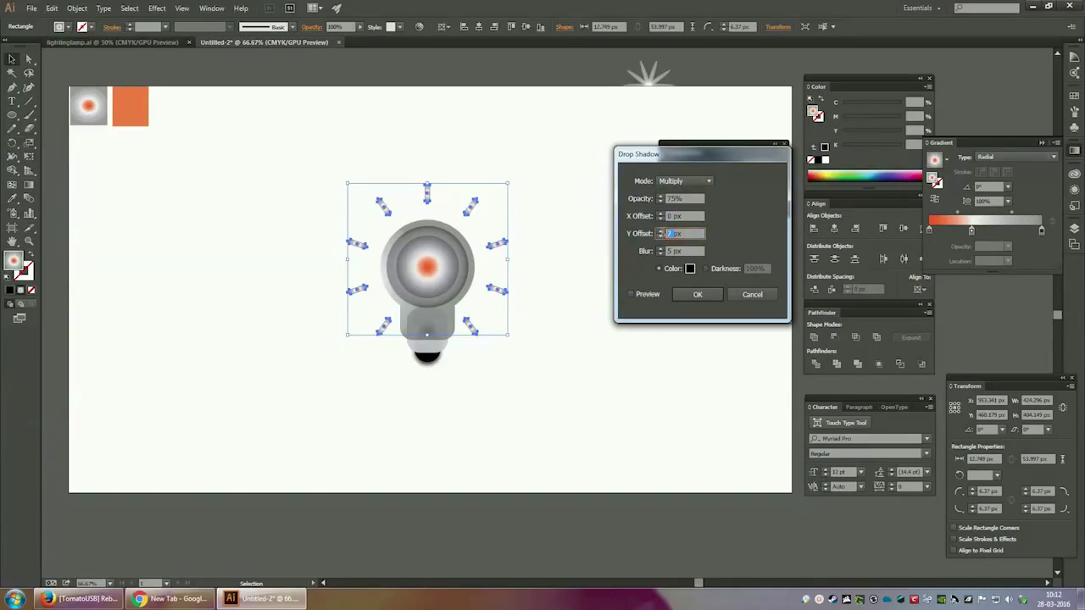
text(0)
click(650, 295)
click(650, 295)
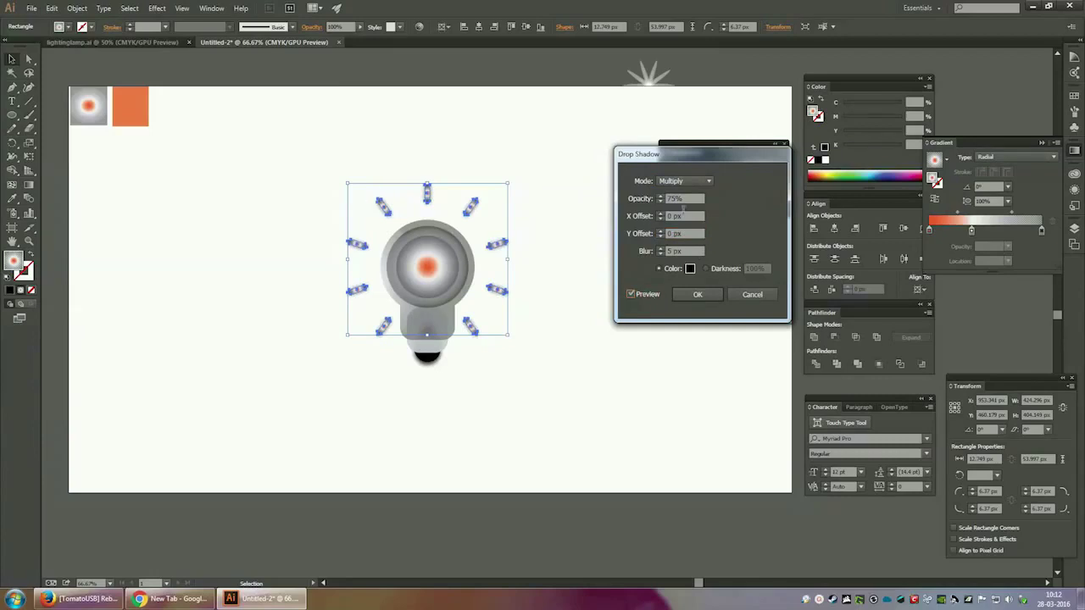
click(697, 295)
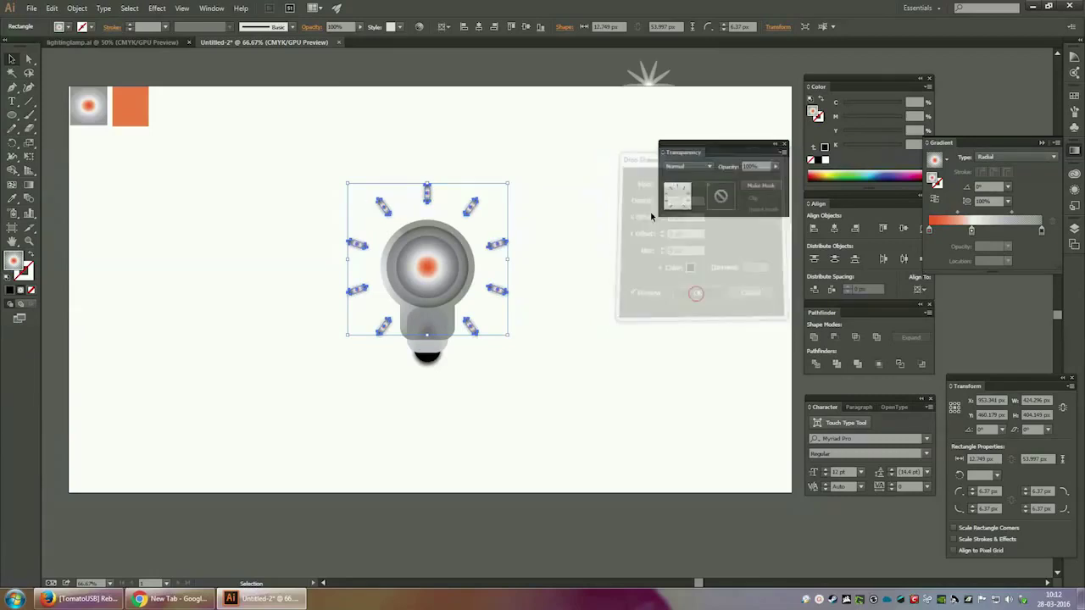
click(574, 144)
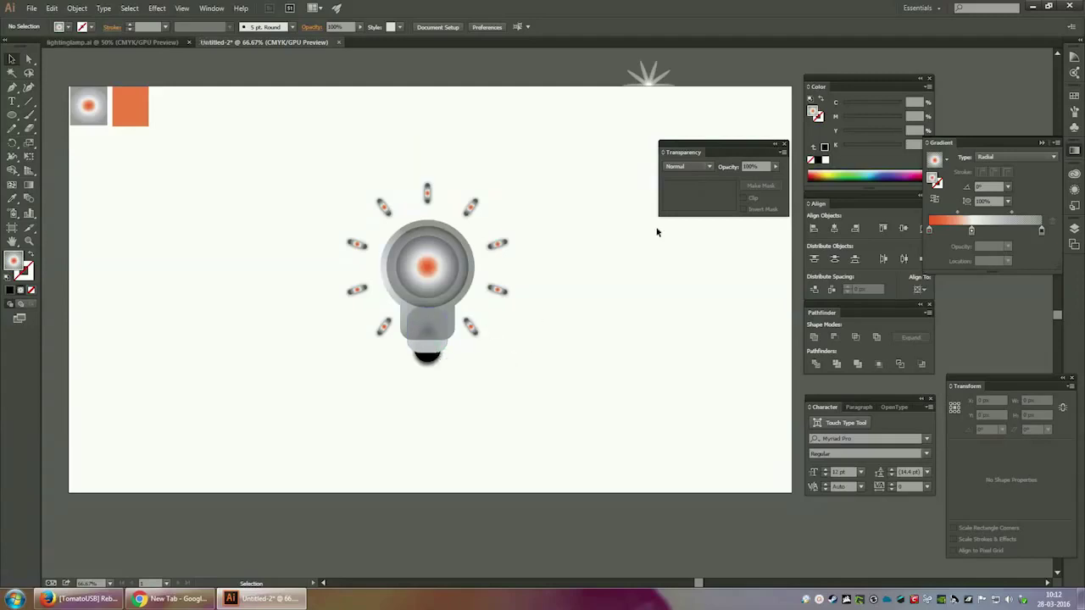
Reapply the drop shadow to the bulb's inner gradient circle
click(428, 262)
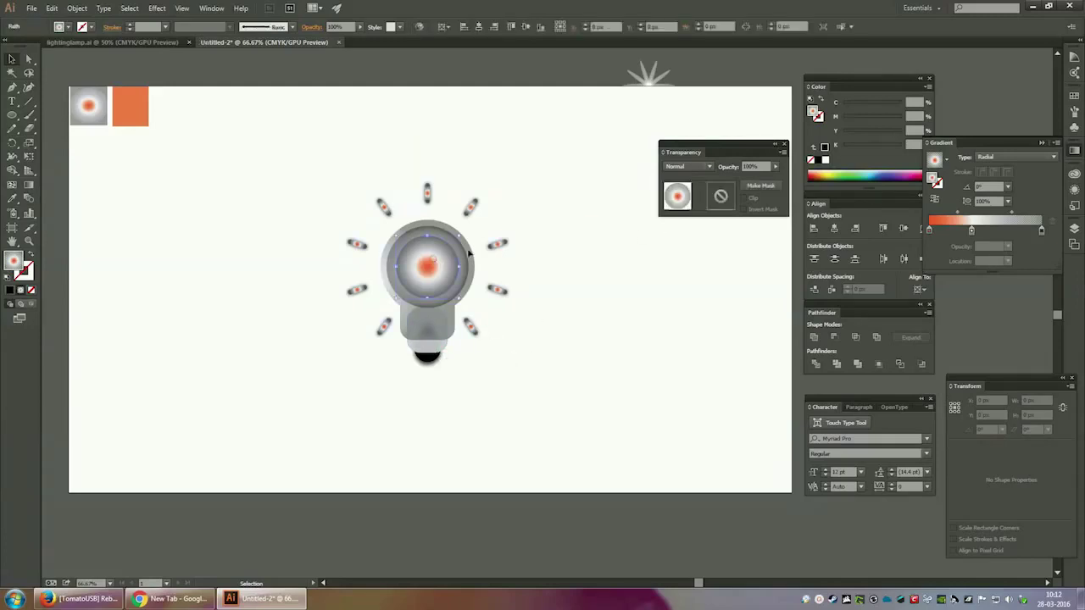
click(153, 9)
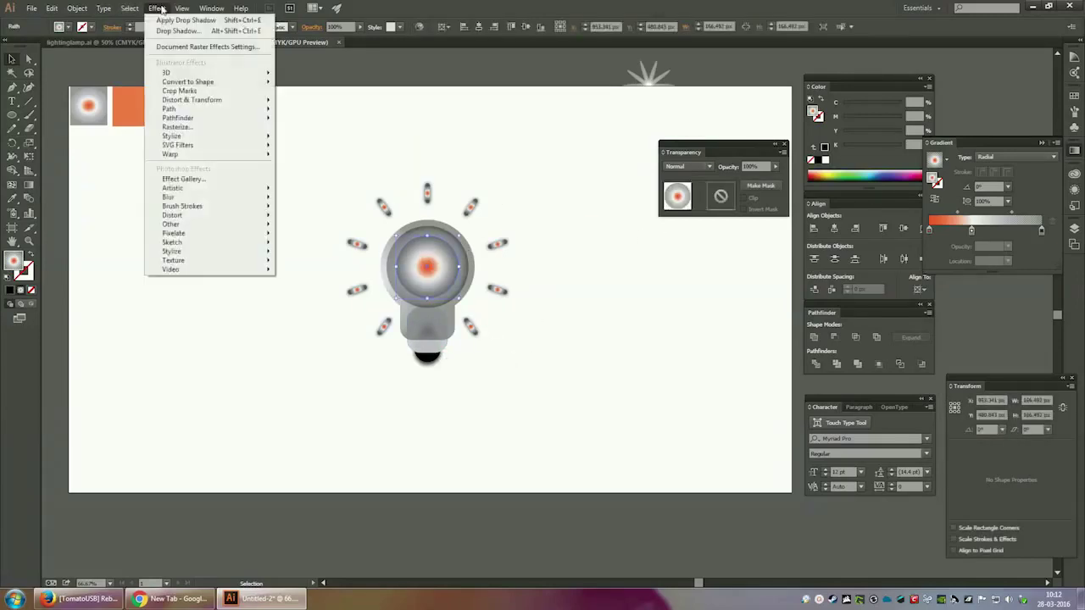
click(217, 24)
click(501, 130)
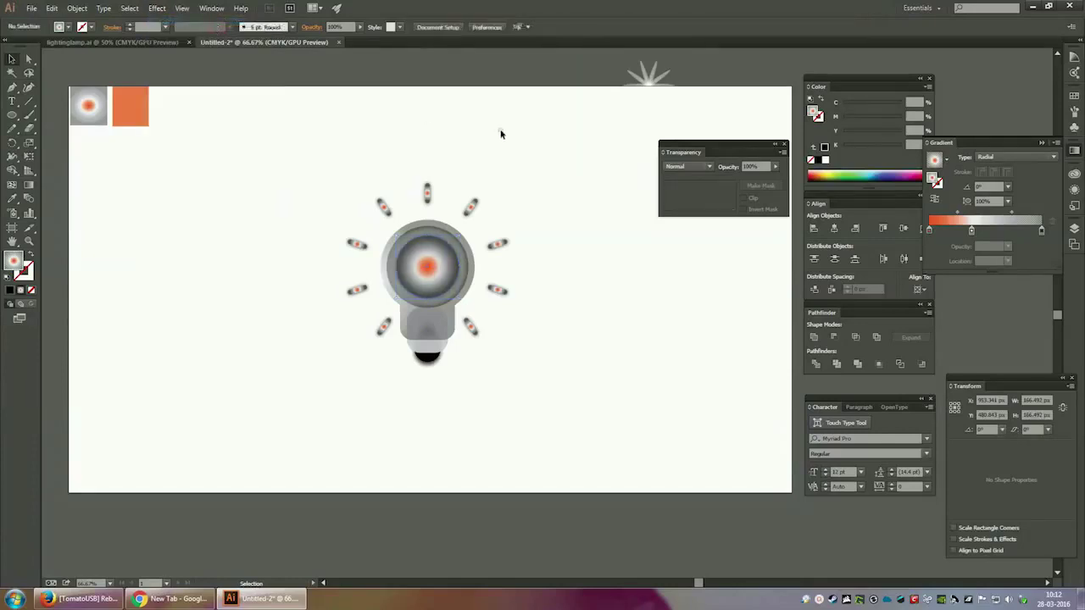
click(454, 233)
click(158, 8)
click(178, 19)
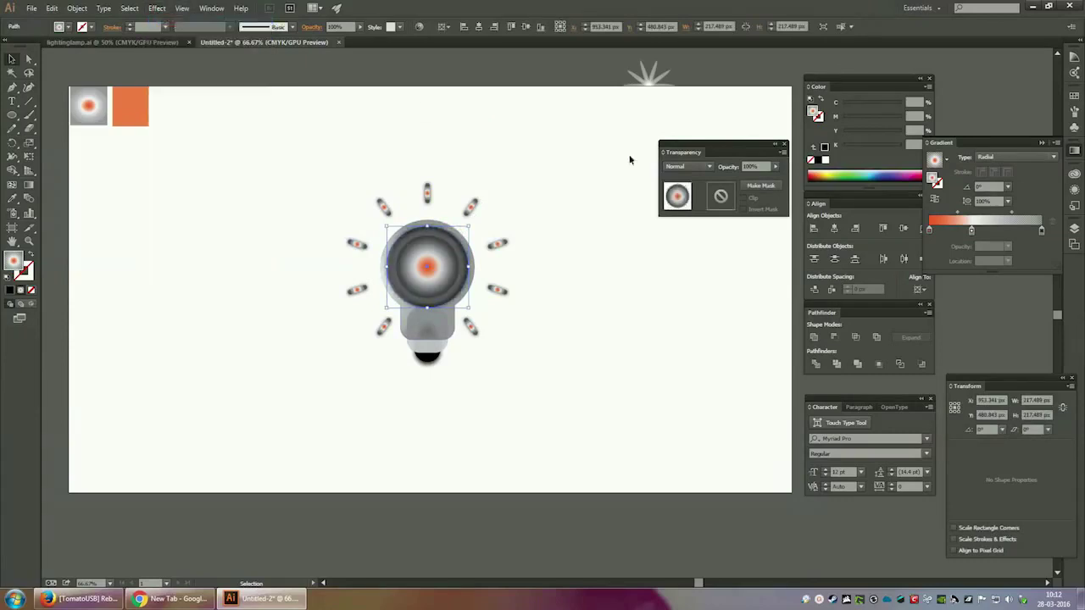
click(629, 156)
Add the drop shadow to the glass bulb shape, undo the extra one, and select the whole bulb
click(468, 252)
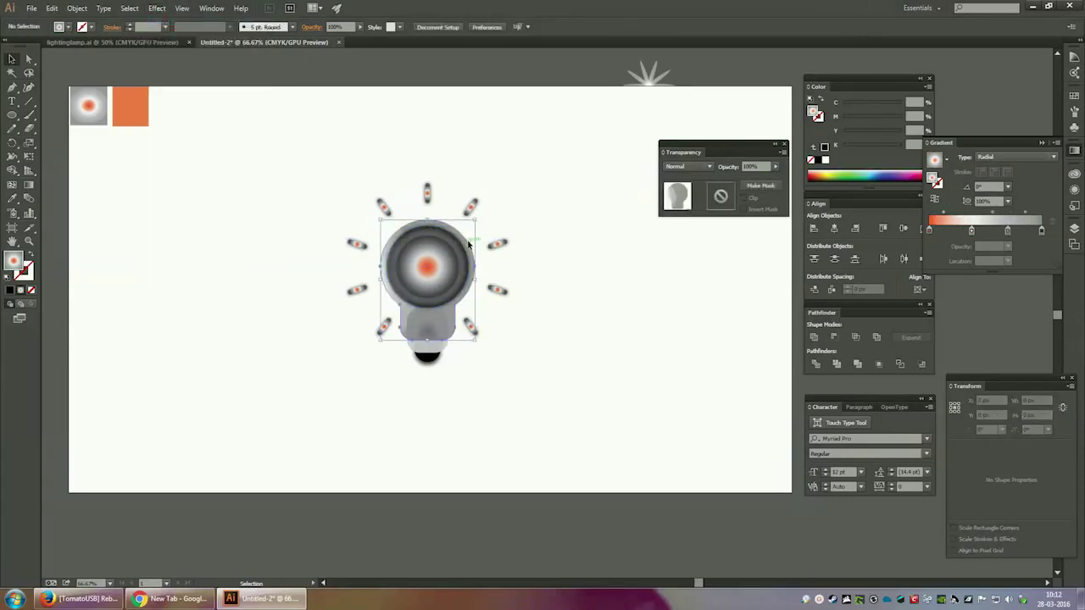
click(158, 8)
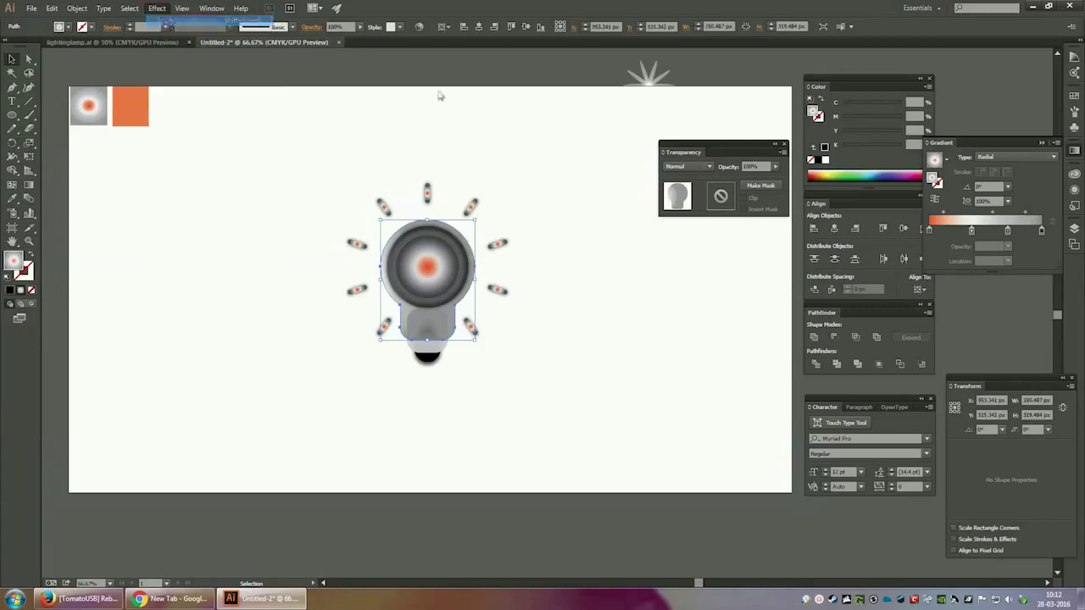
click(580, 116)
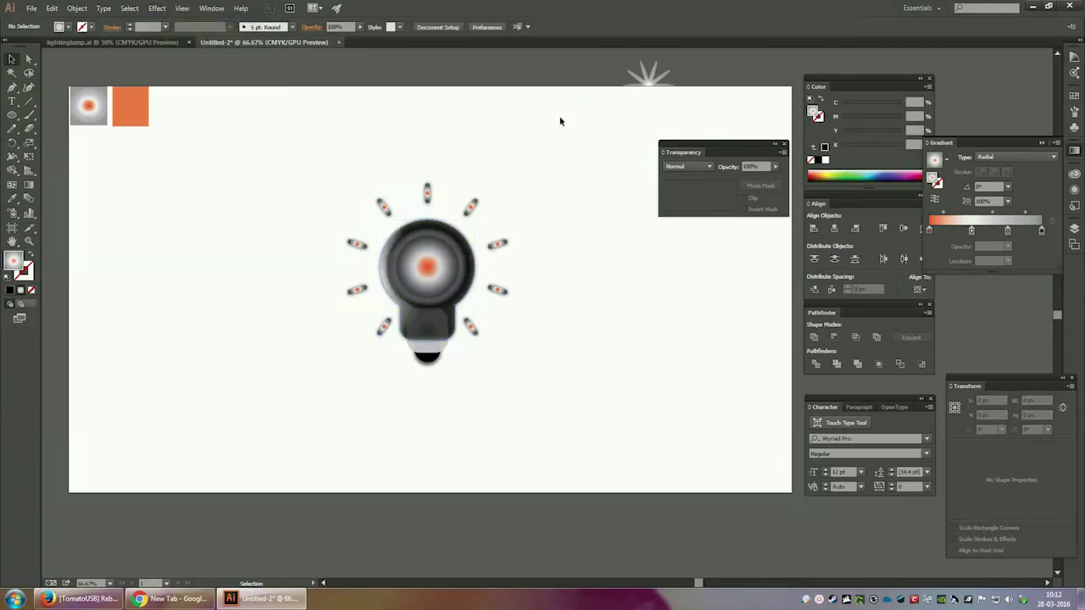
key(ctrl+z)
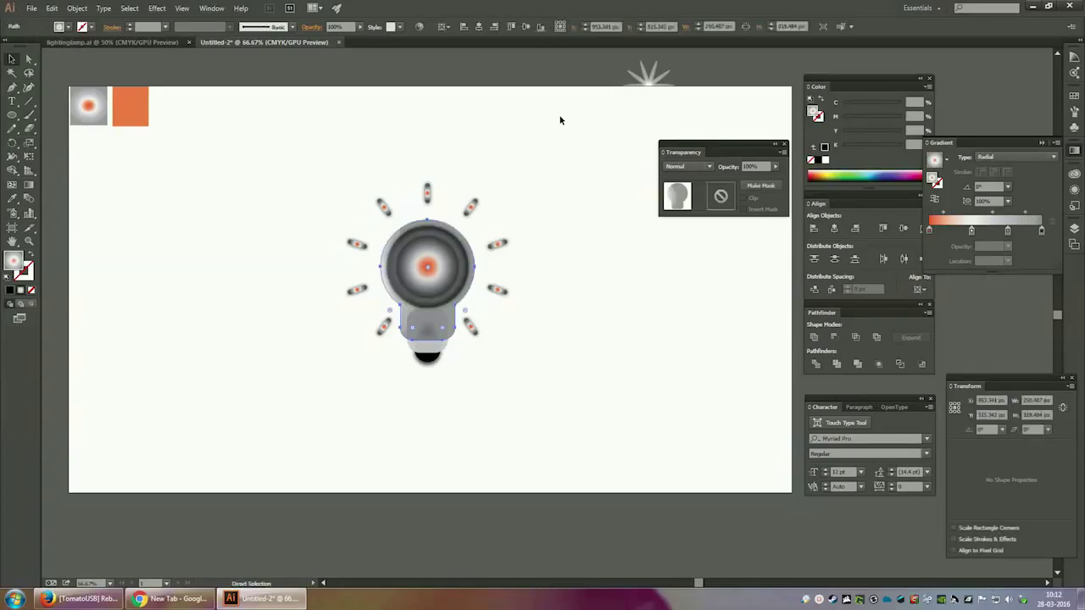
click(559, 118)
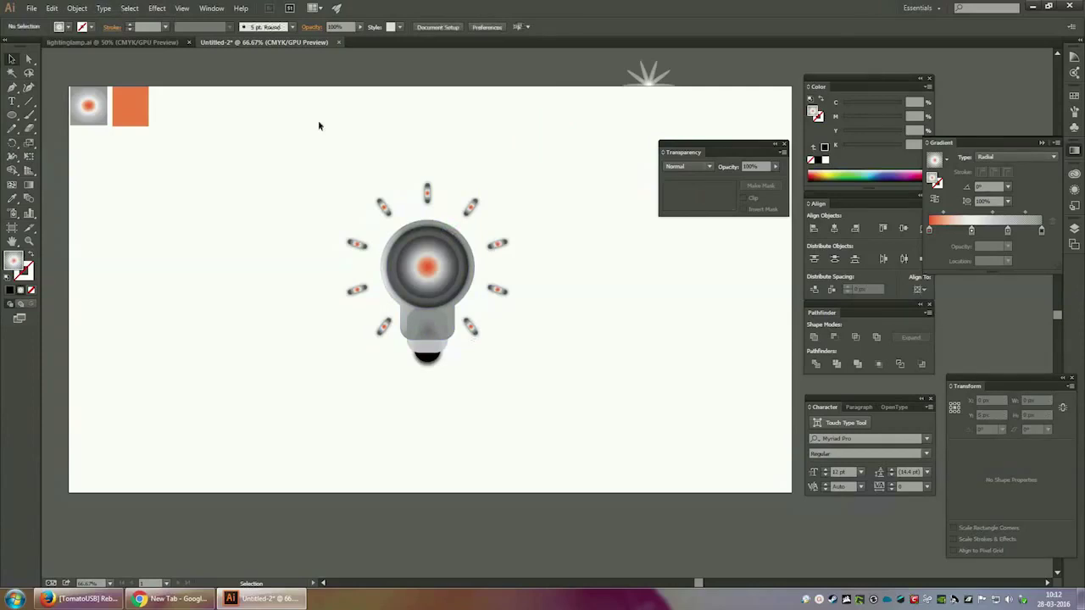
drag(272, 163, 549, 395)
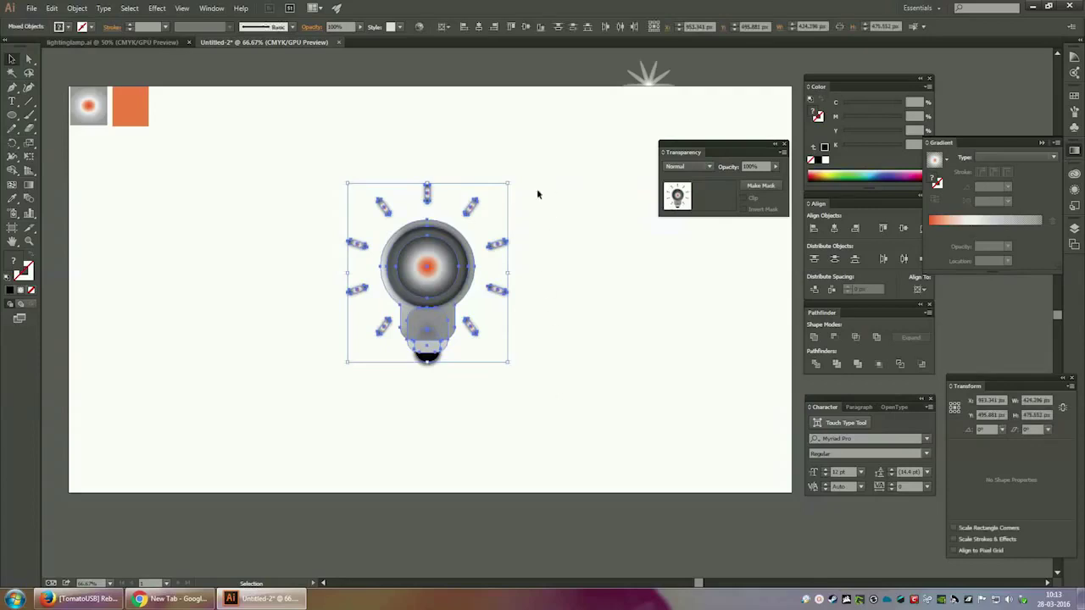
Move the sparkle starburst from the artboard top onto the bulb's centre
click(565, 132)
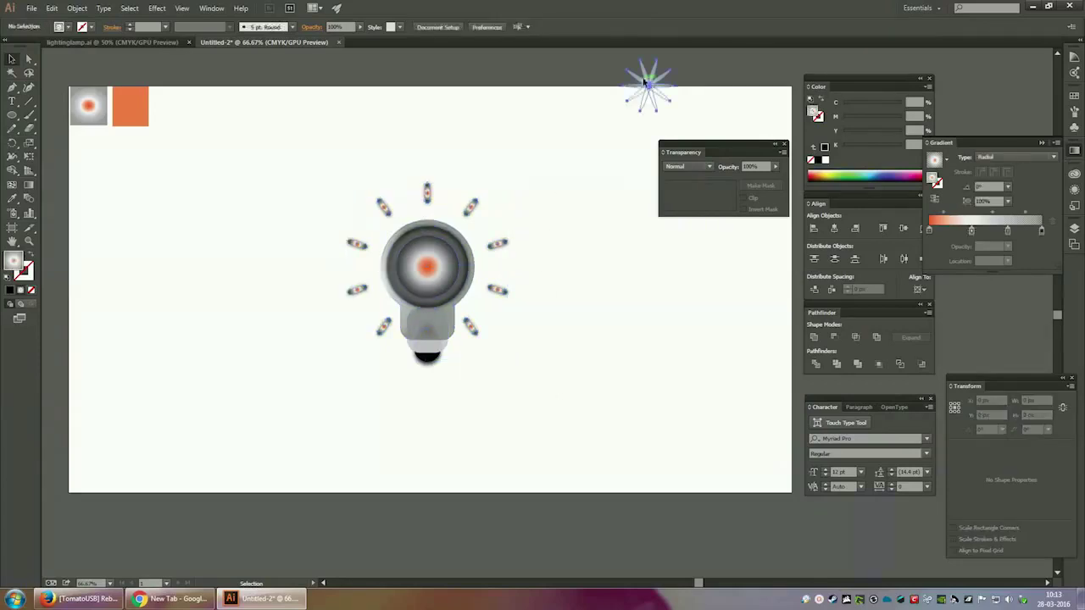
click(651, 79)
drag(651, 80, 428, 267)
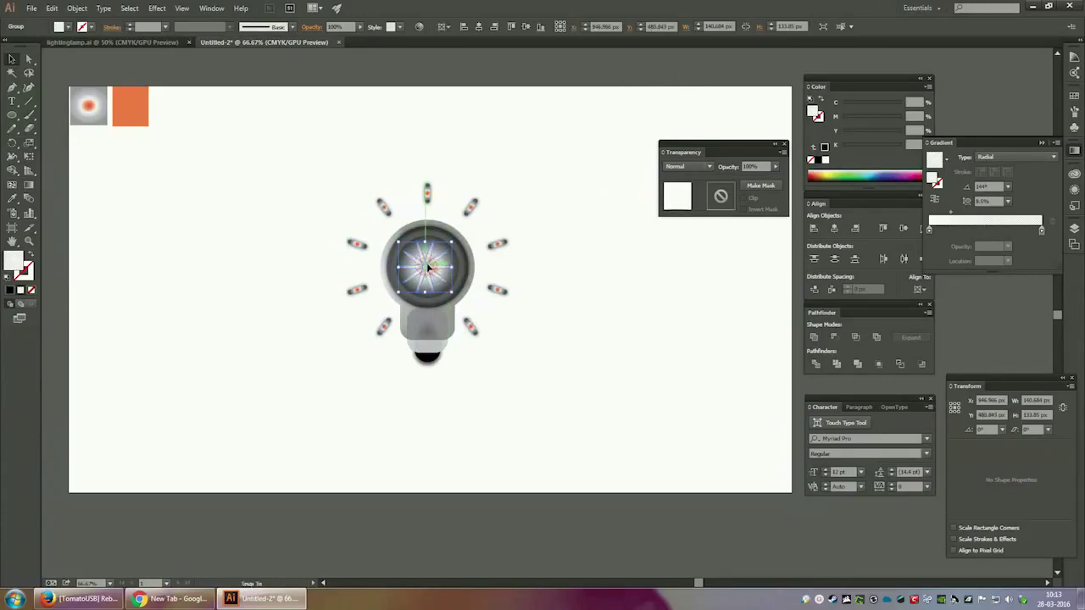
click(585, 175)
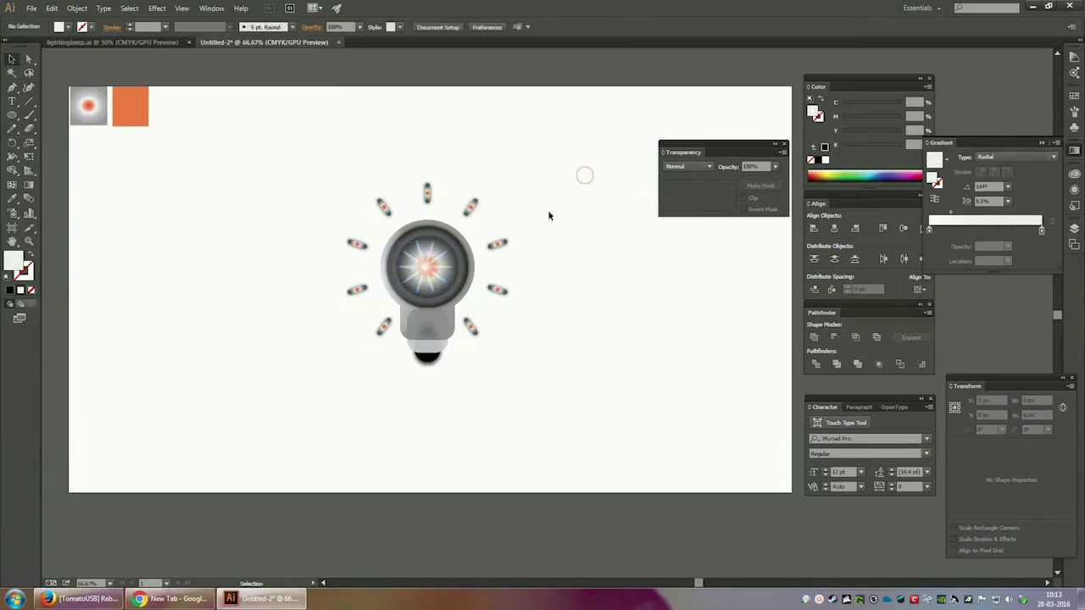
click(430, 264)
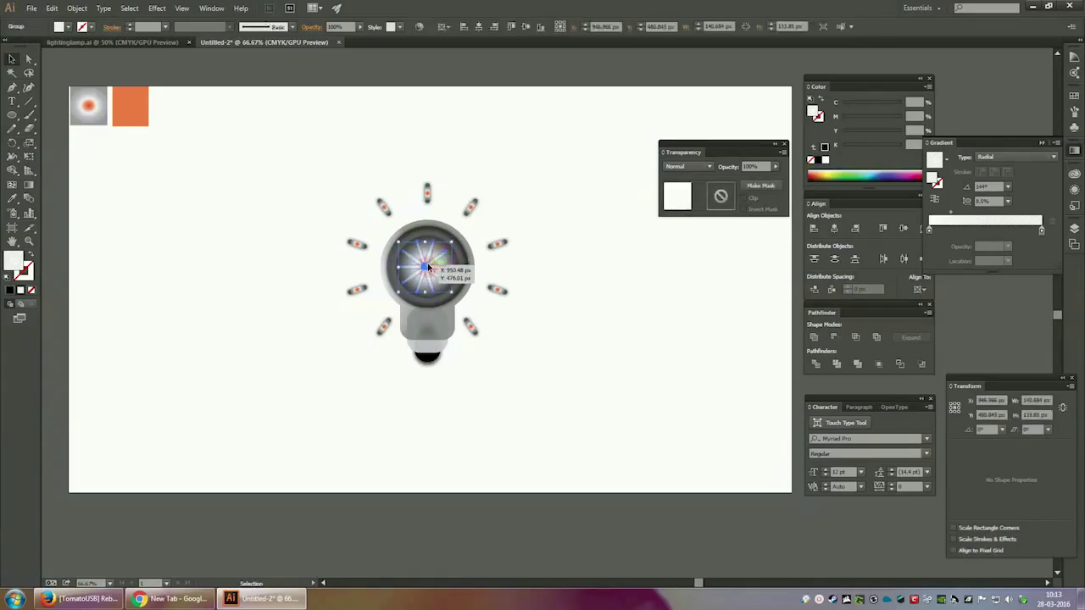
drag(429, 267, 431, 267)
Bring up the sparkle's transparency settings and move the panel aside
click(1074, 189)
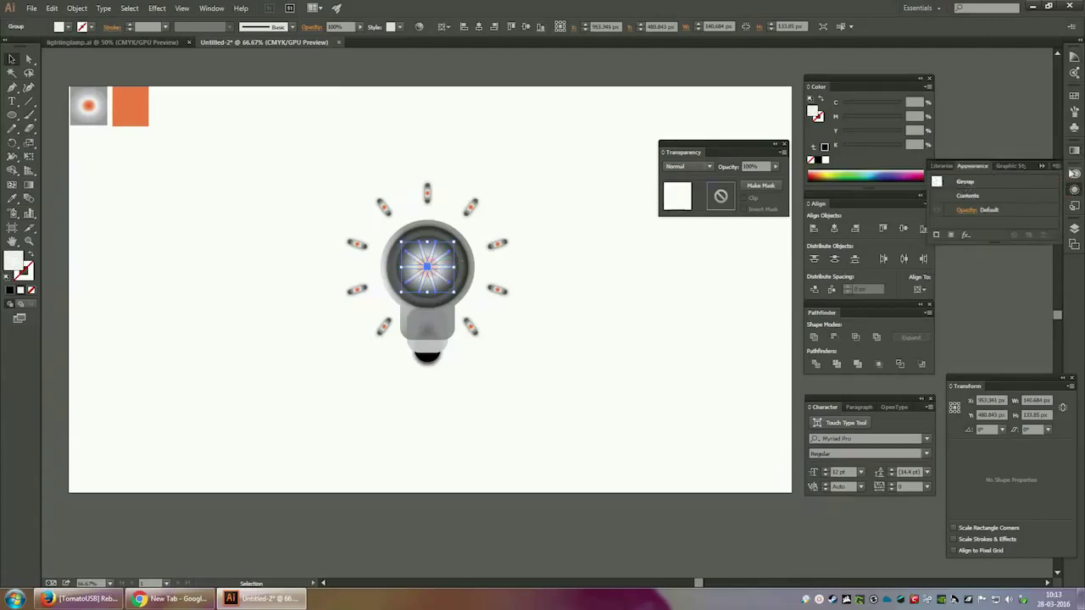
drag(979, 243, 981, 245)
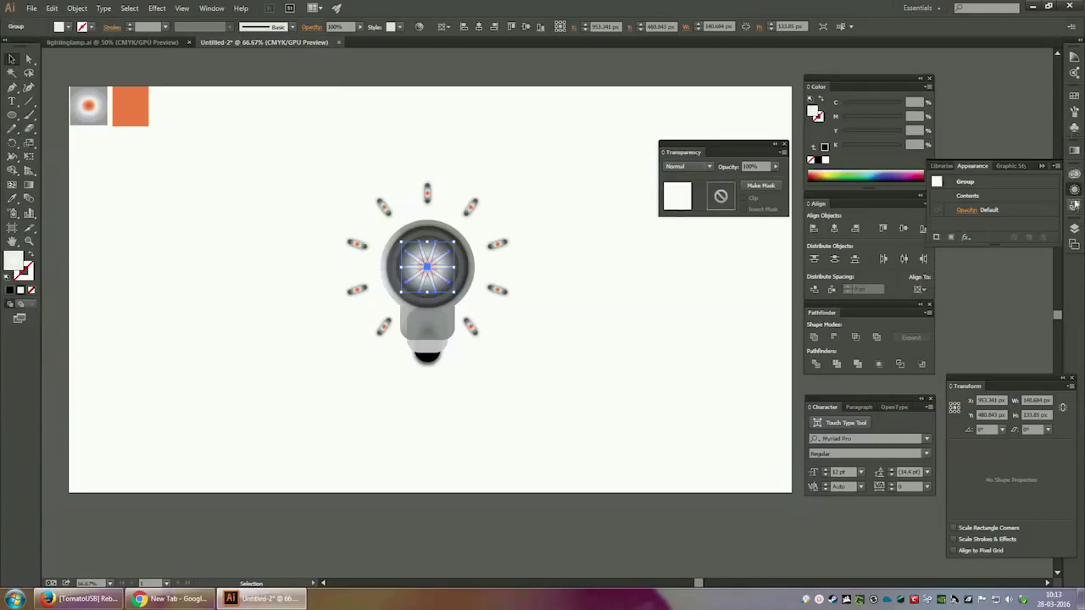
drag(712, 153, 697, 133)
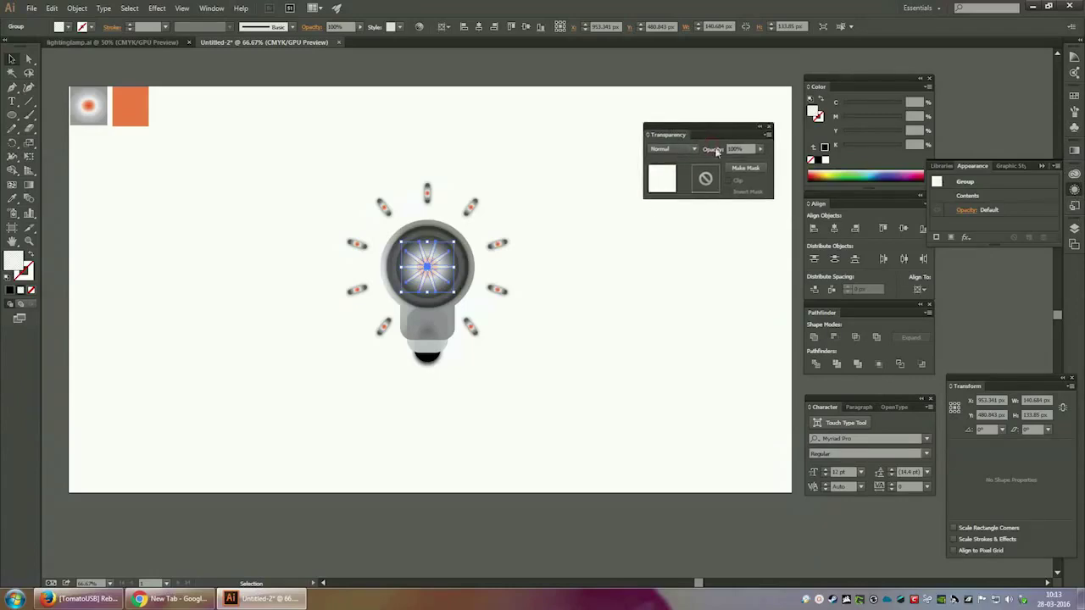
Set the sparkle's blend mode to Overlay, then Soft Light
click(678, 150)
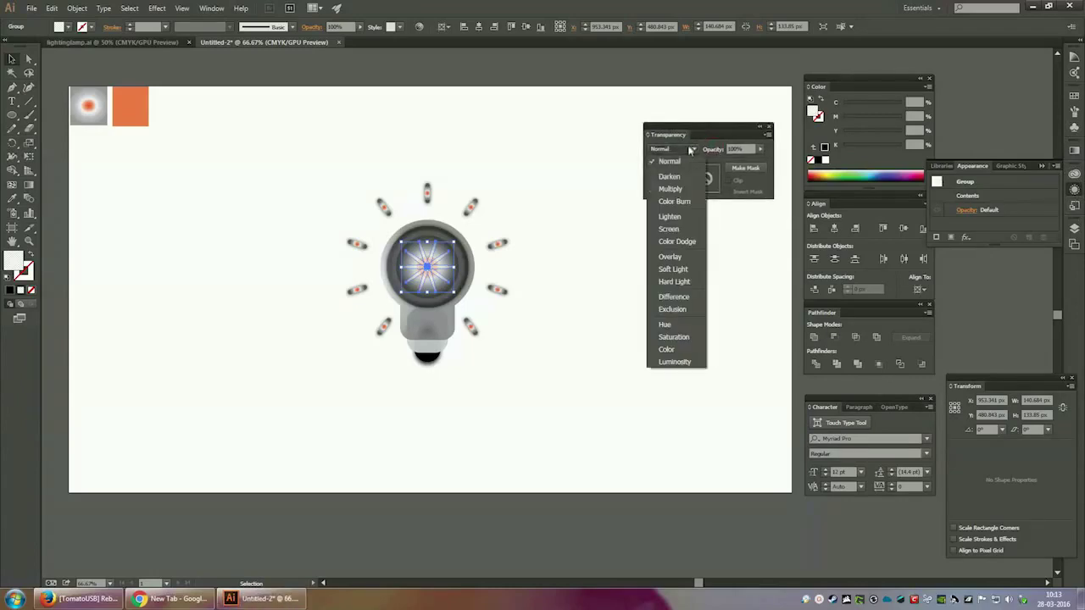
click(669, 257)
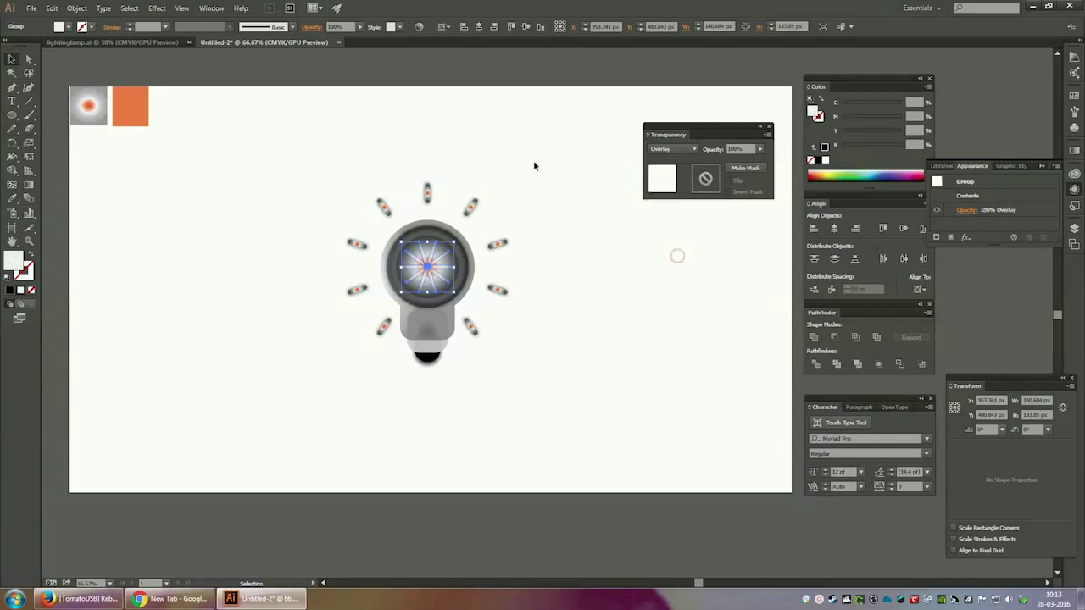
click(678, 149)
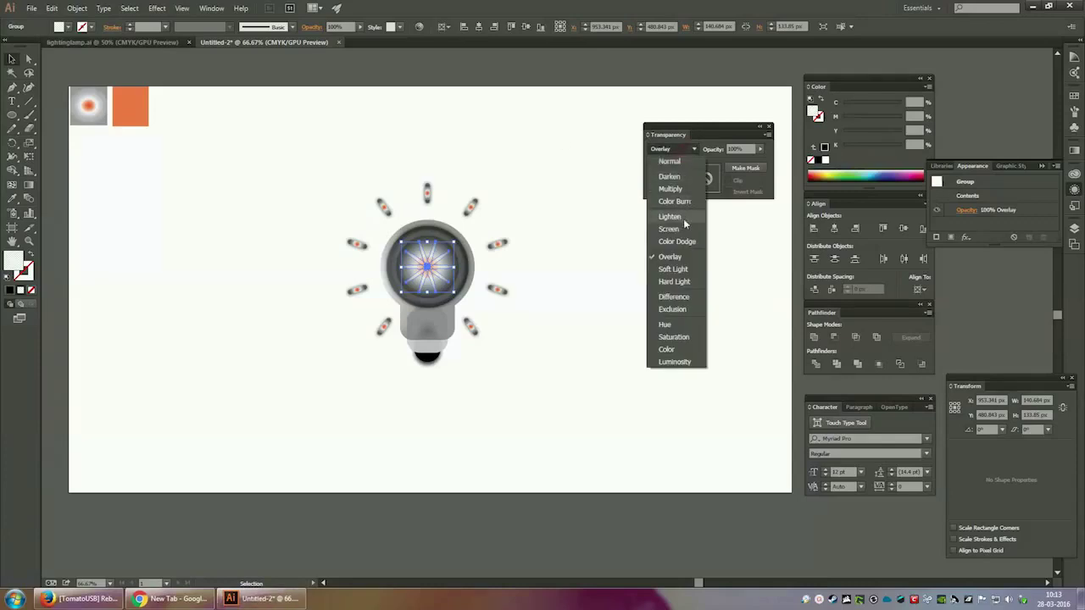
click(678, 269)
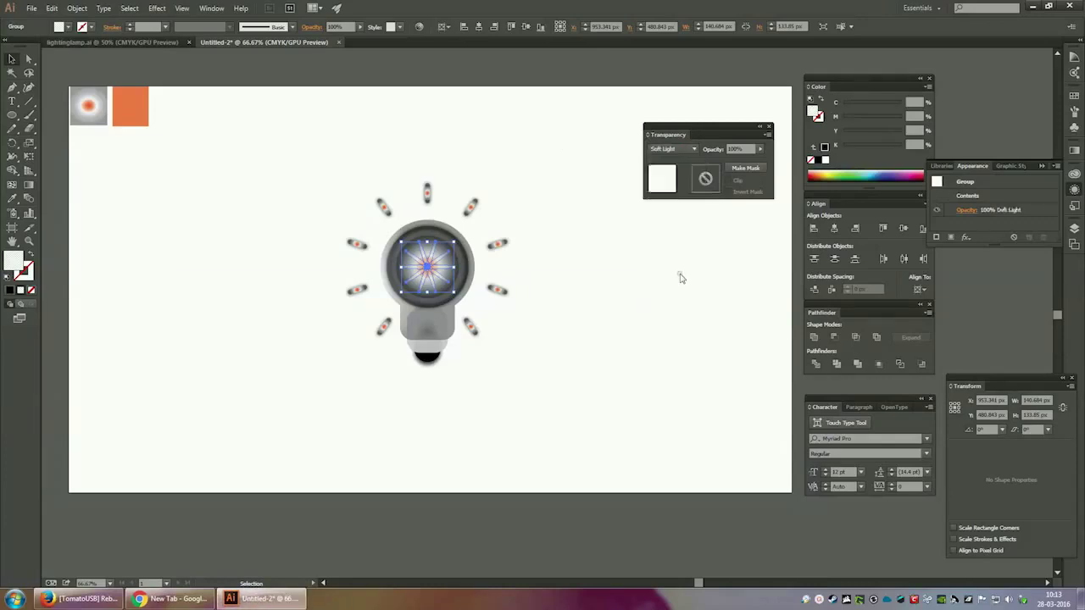
click(413, 135)
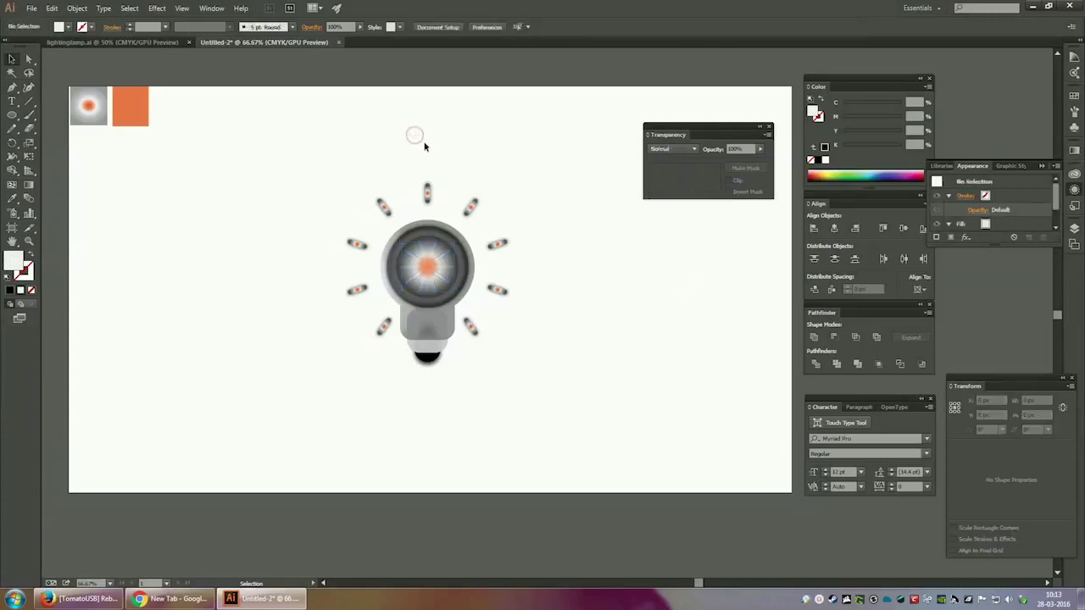
click(471, 253)
click(550, 248)
drag(325, 157, 405, 204)
Move the orange and gradient swatch squares above the artboard
click(147, 106)
drag(149, 105, 212, 72)
drag(109, 94, 160, 49)
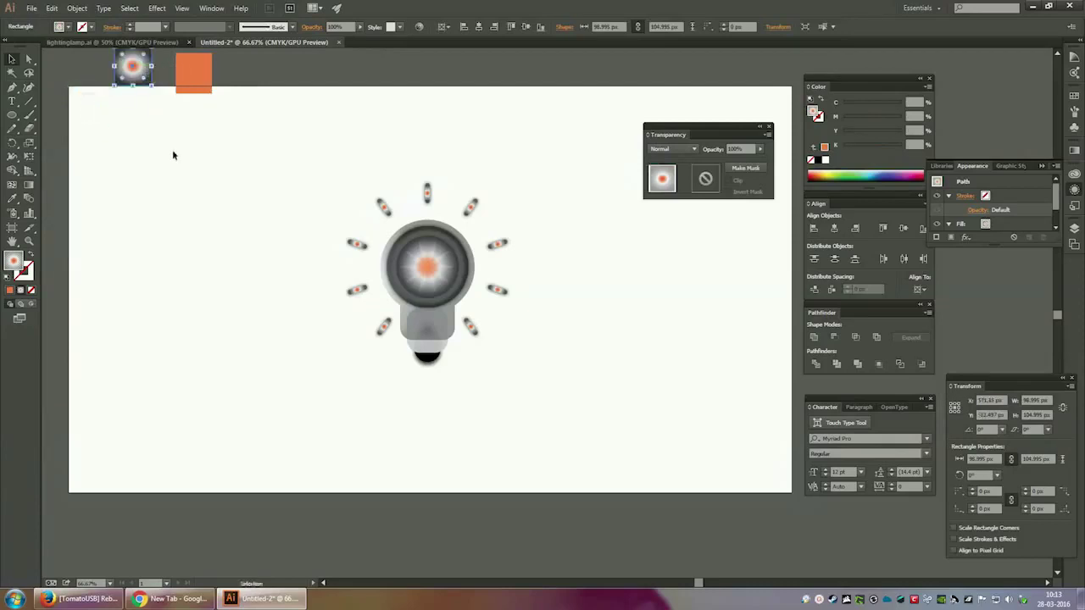
click(172, 150)
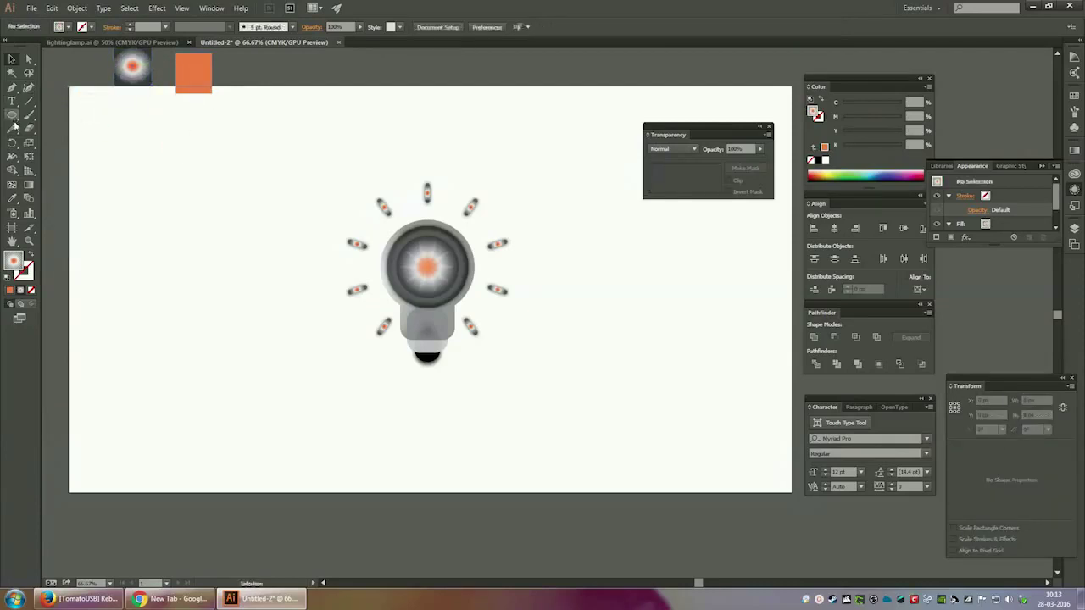
Draw a 1920×1080 px rectangle over the artboard and send it behind the lightbulb
drag(14, 119, 35, 117)
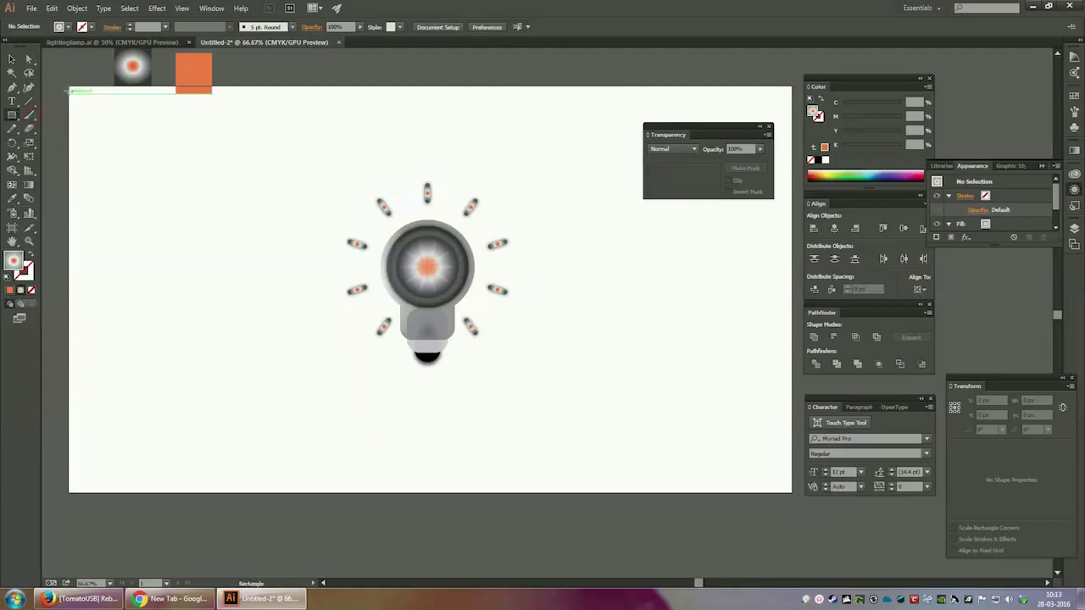
drag(69, 86, 793, 492)
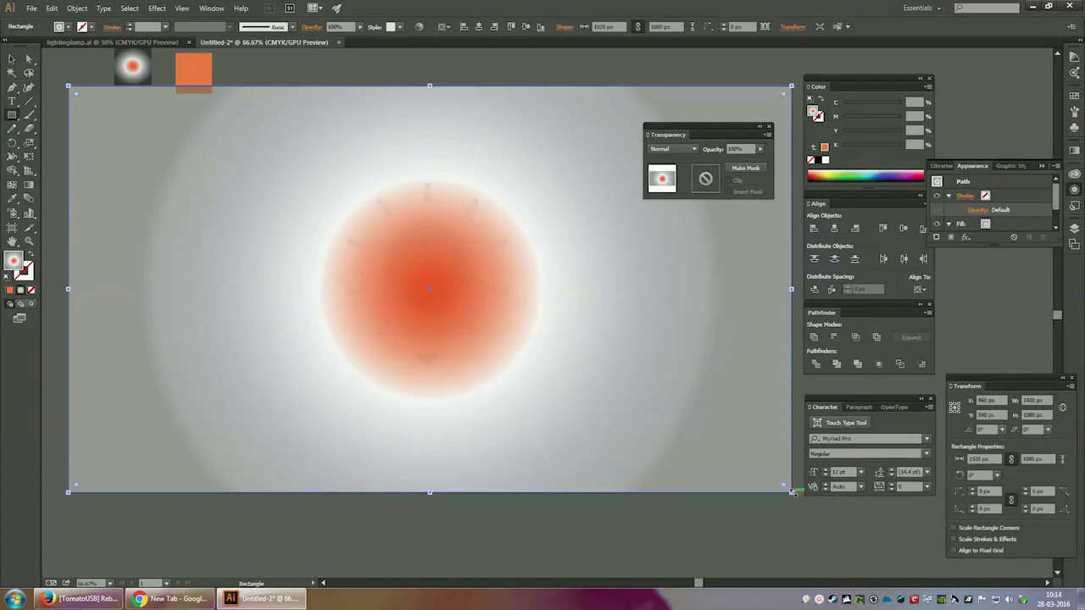
click(12, 56)
right_click(118, 125)
mouse_move(150, 283)
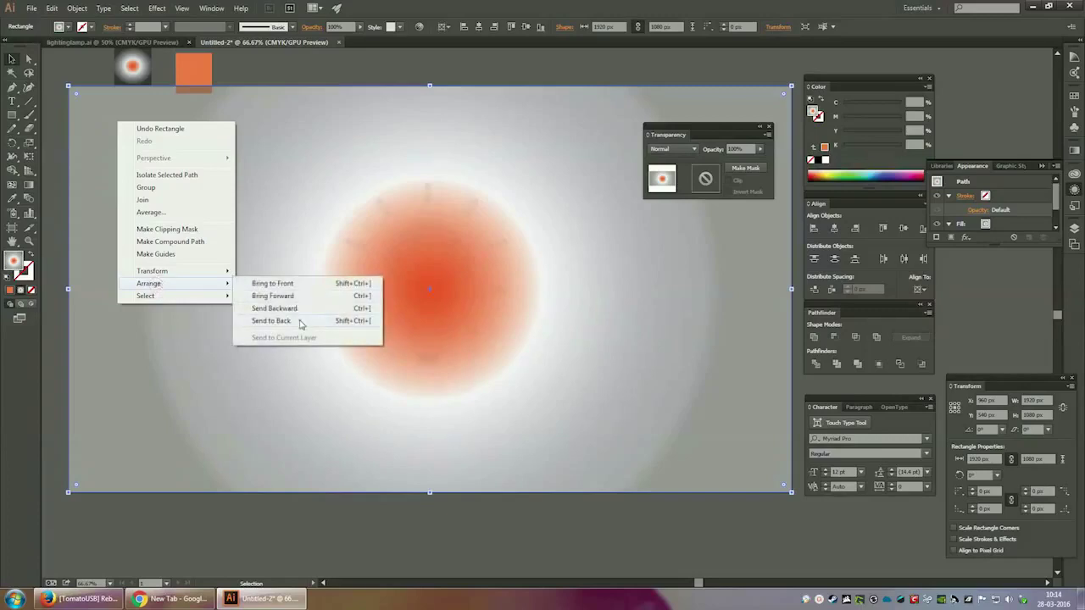
click(271, 321)
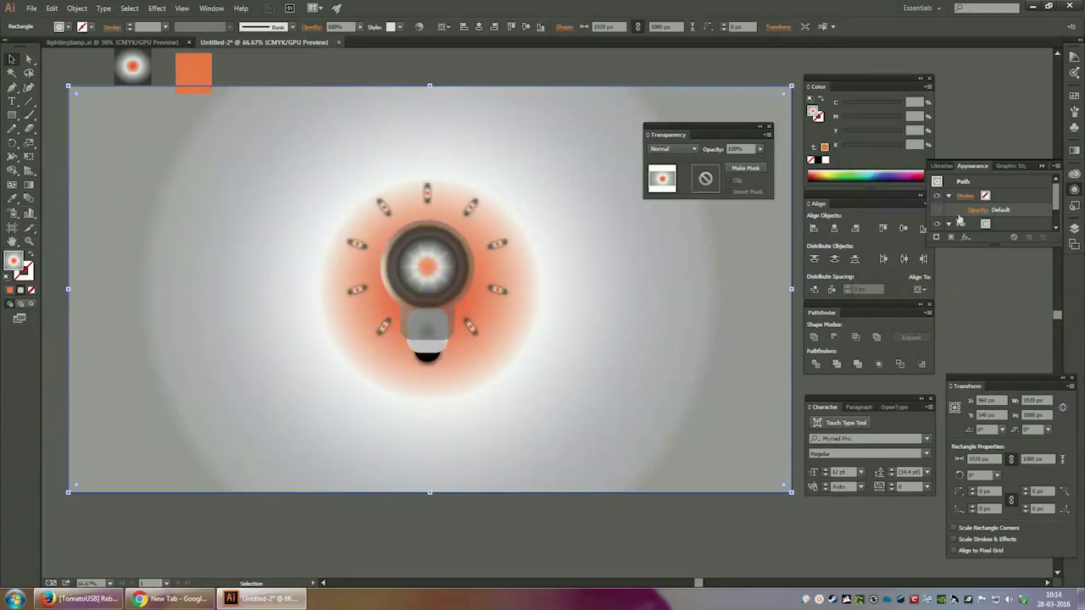
Fill the background with a lightened white-to-black radial gradient enlarged past the artboard
click(1074, 150)
click(948, 163)
click(918, 185)
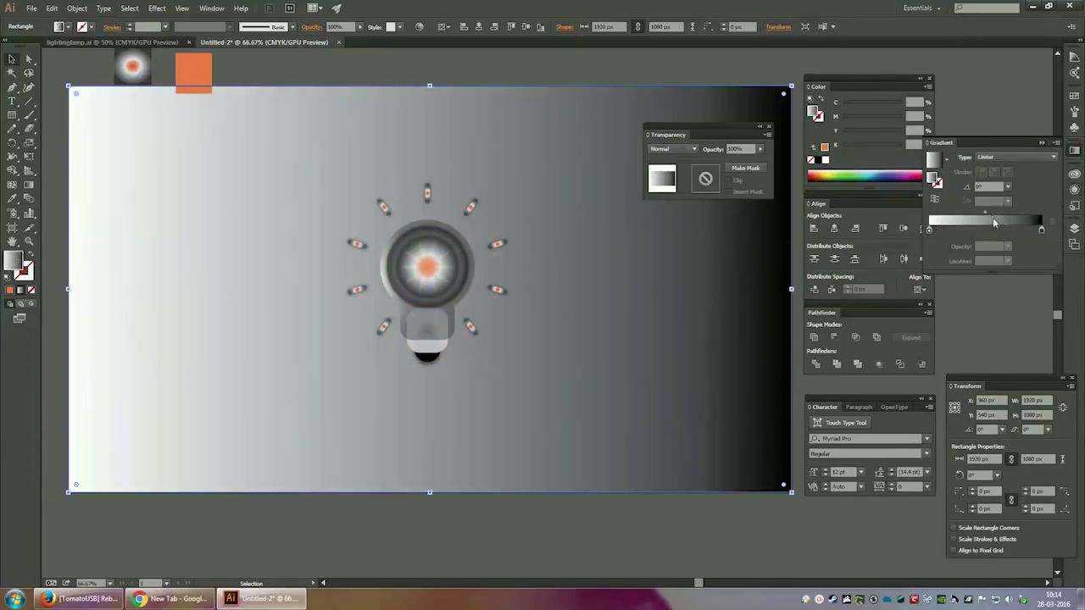
drag(985, 212, 993, 212)
click(1009, 158)
click(1008, 181)
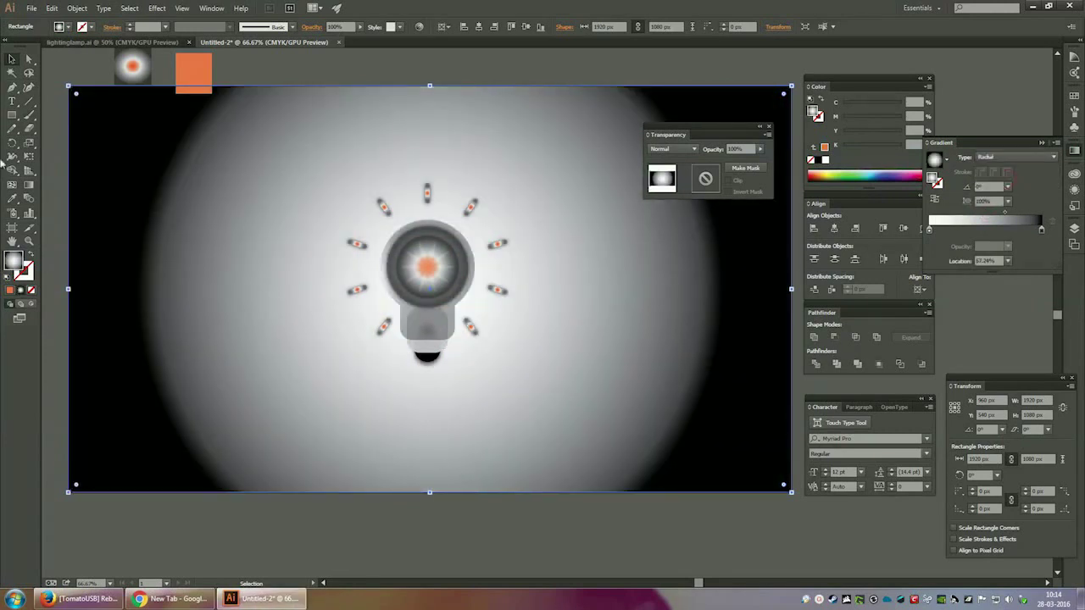
click(28, 185)
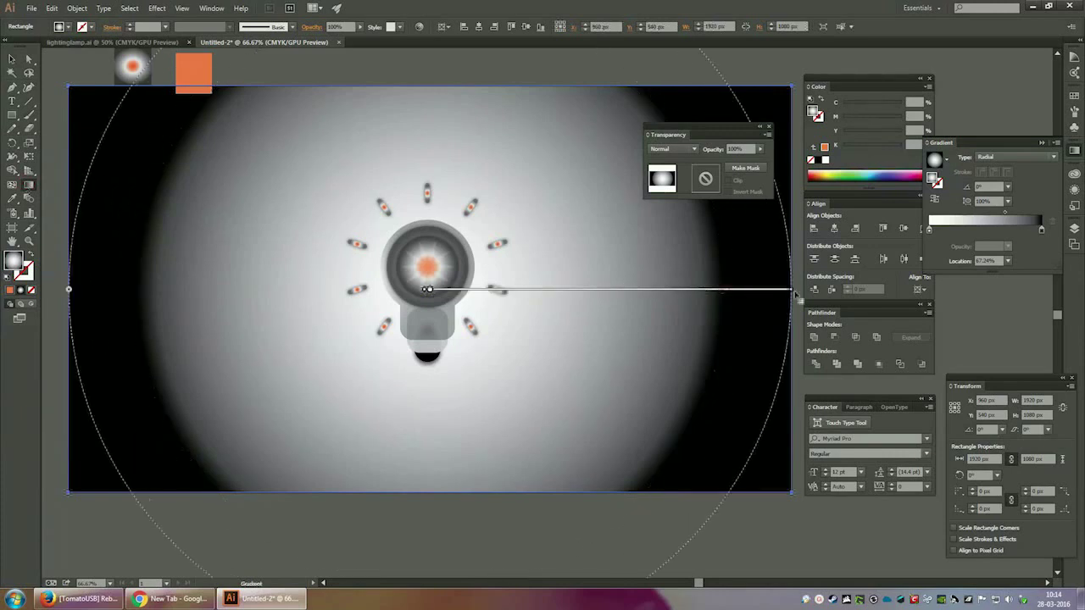
drag(727, 295, 920, 292)
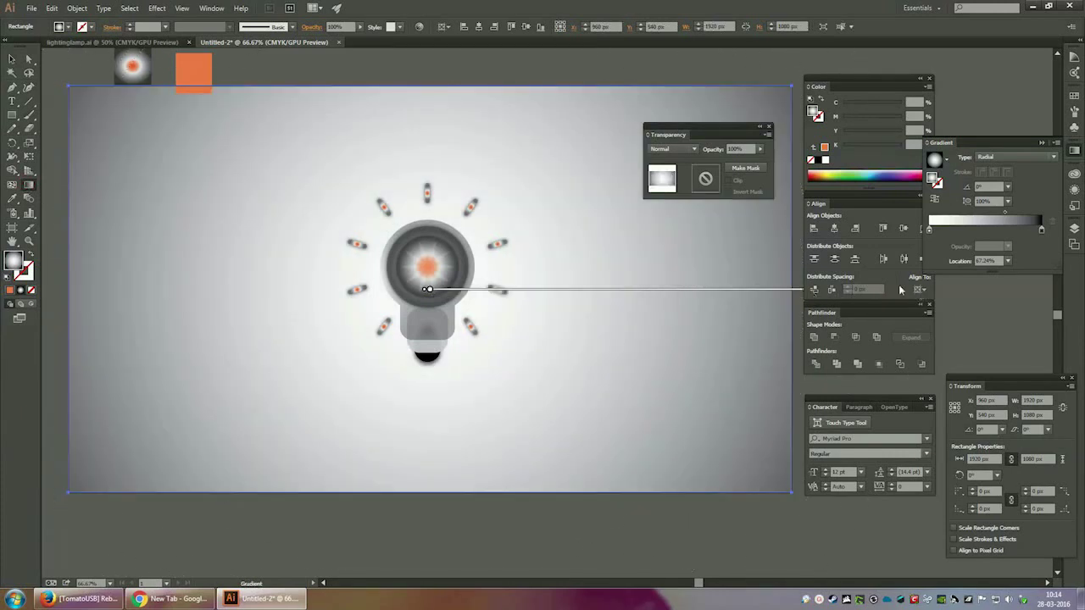
click(765, 289)
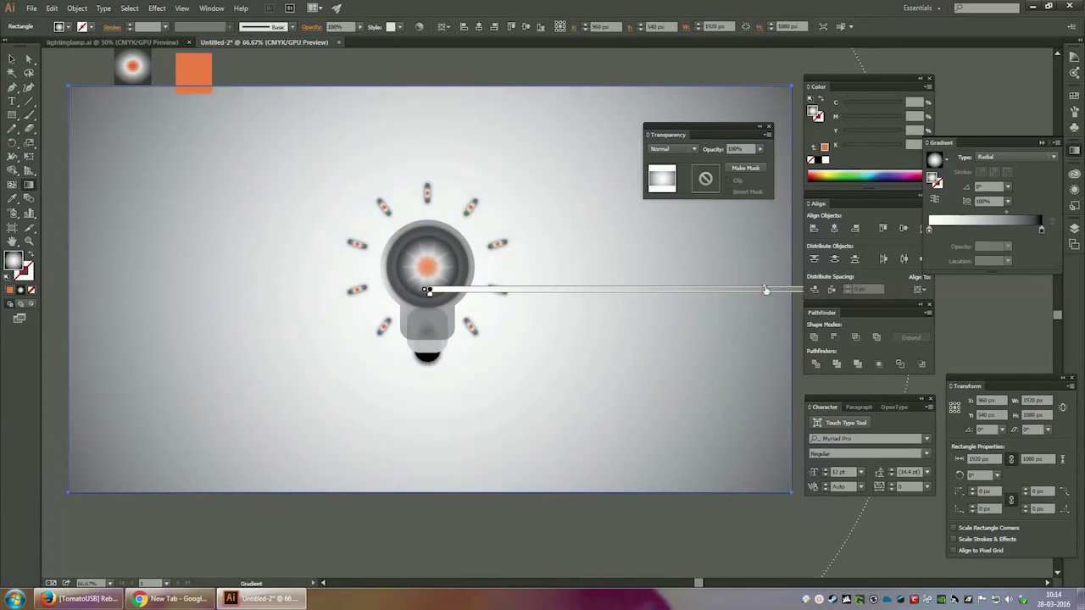
click(10, 60)
click(364, 71)
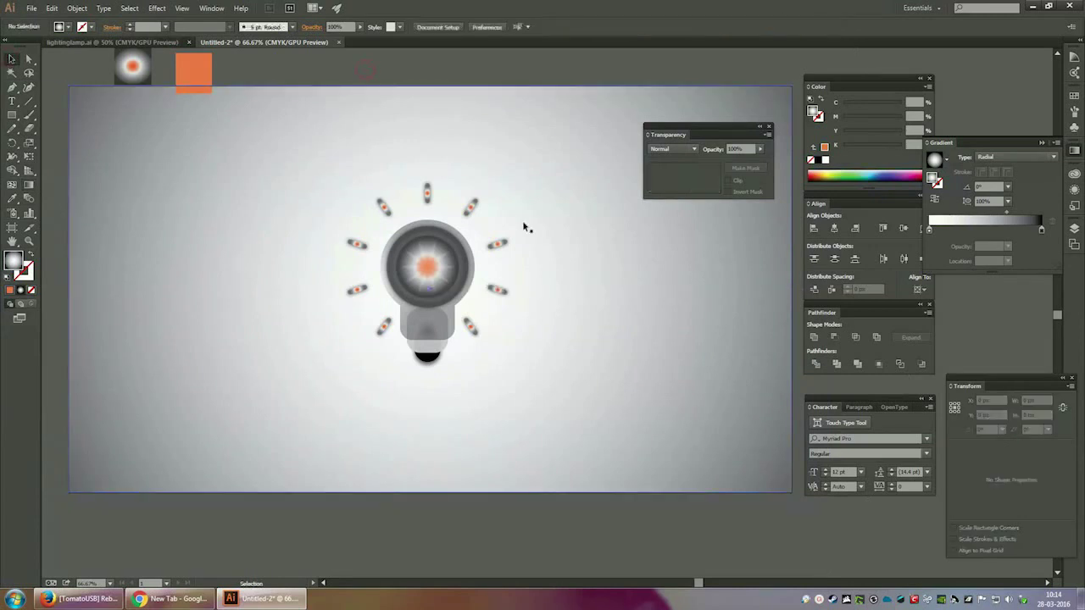
Lock the background rectangle in Layer 1
click(134, 144)
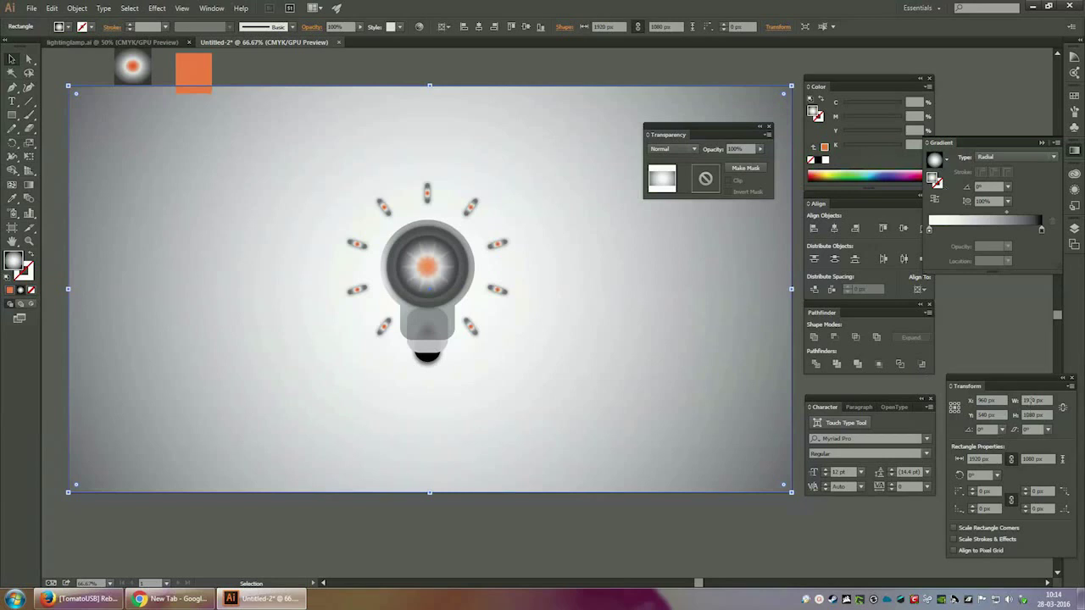
key(F7)
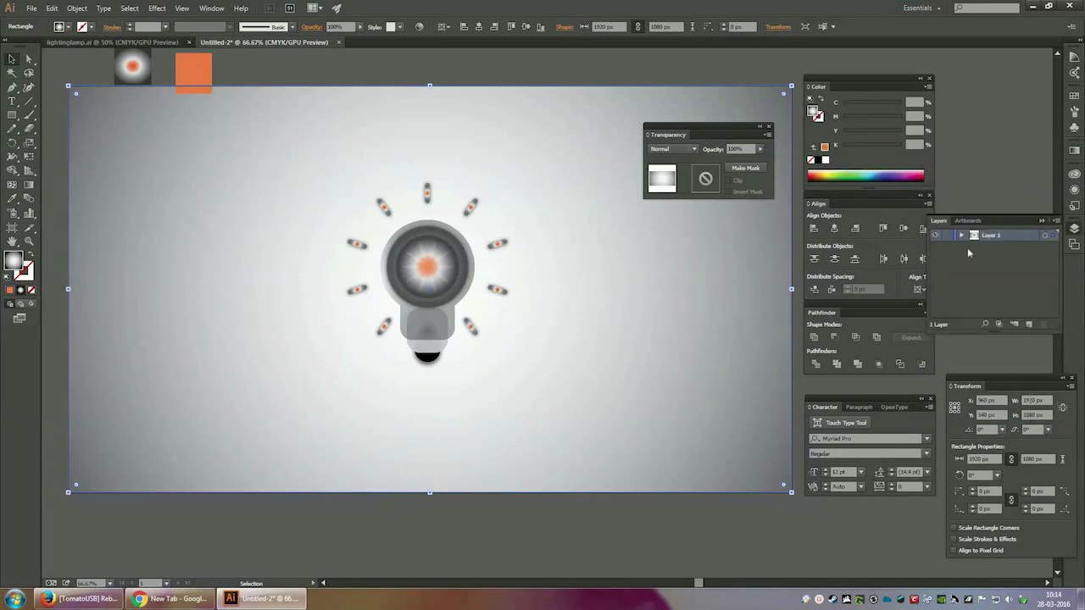
click(963, 237)
scroll(975, 288, down, 3)
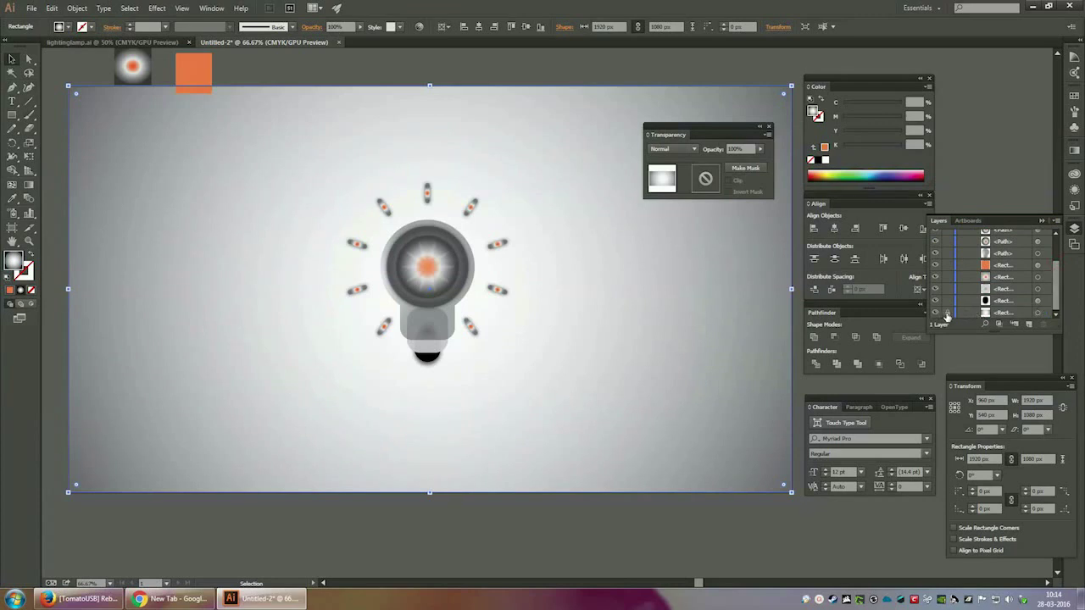
click(946, 314)
Add the text 'lighting lamp' in Mistral font below the bulb
key(t)
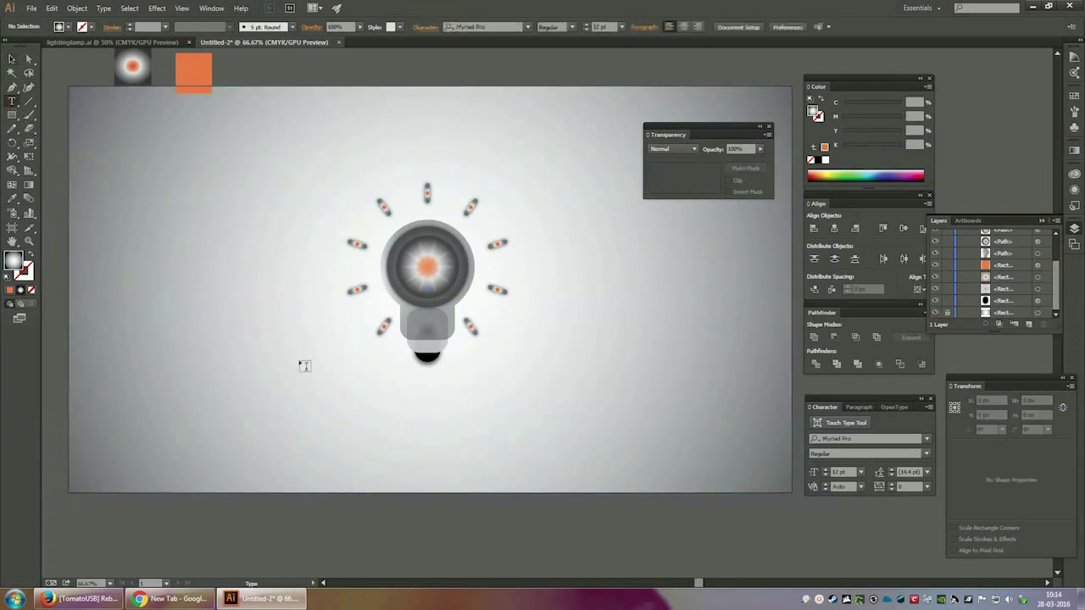
click(339, 408)
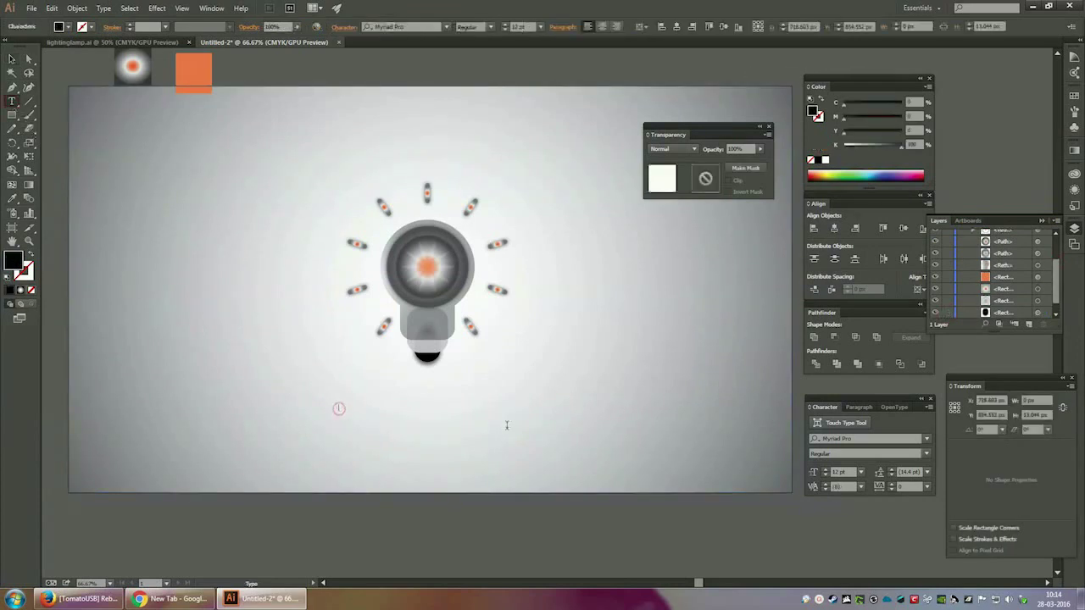
click(415, 26)
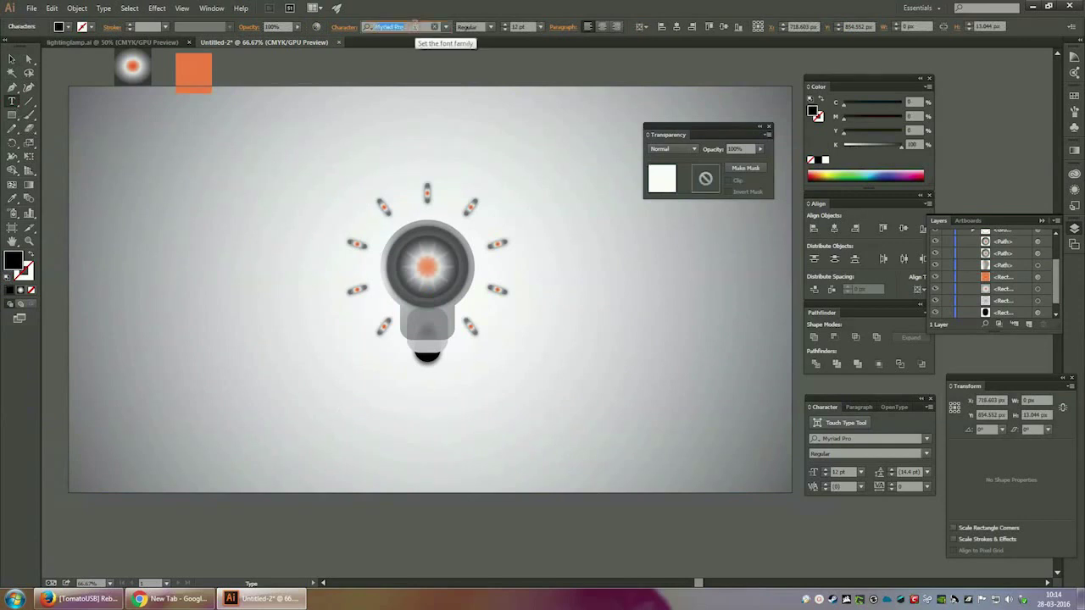
text(mistral)
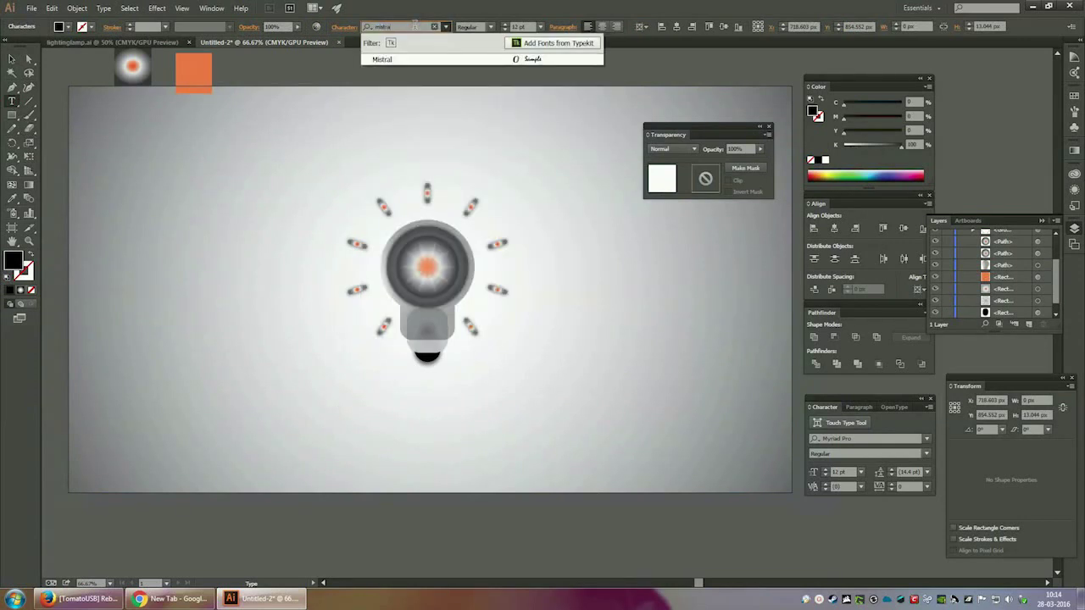
click(457, 62)
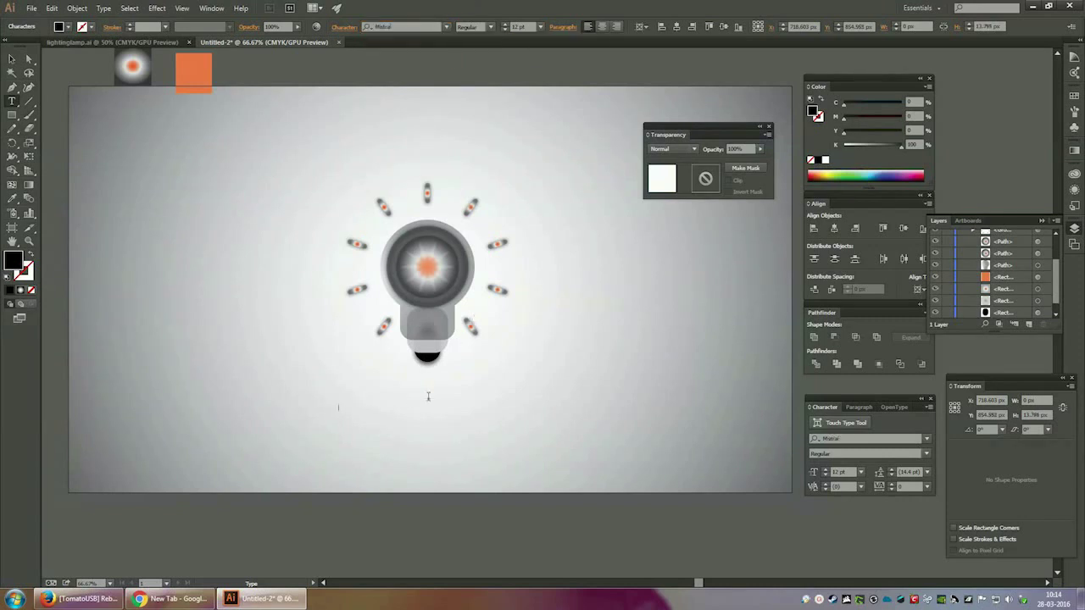
text(lighting lamp)
Enlarge the 'lighting lamp' text and position it beneath the bulb
click(12, 59)
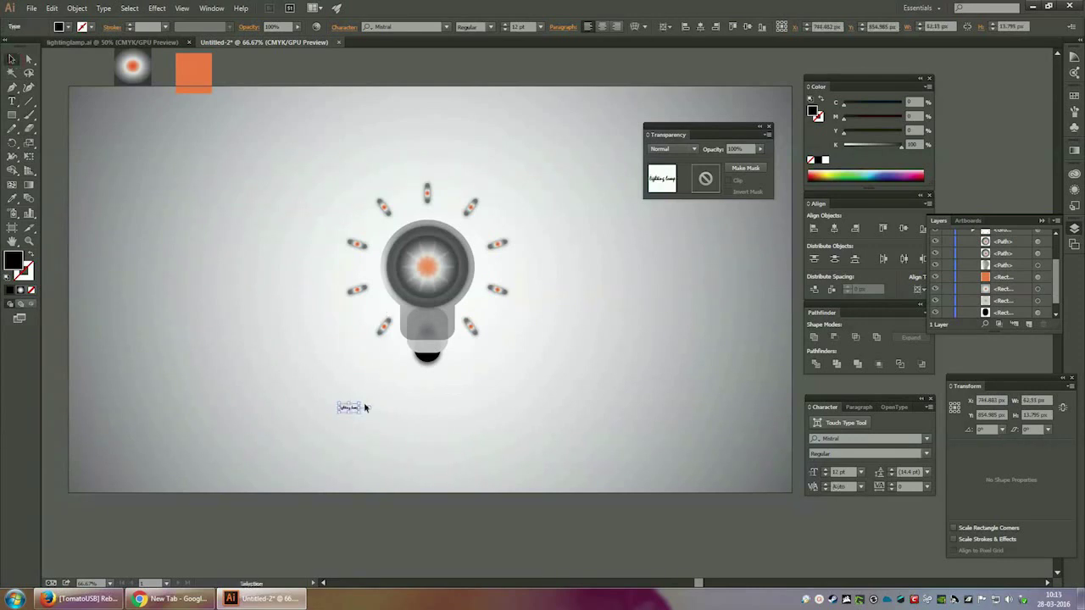
drag(361, 402, 454, 384)
mouse_move(382, 416)
mouse_down()
mouse_move(463, 395)
mouse_move(458, 382)
mouse_move(504, 380)
mouse_move(539, 342)
mouse_up()
click(651, 348)
click(598, 338)
click(530, 364)
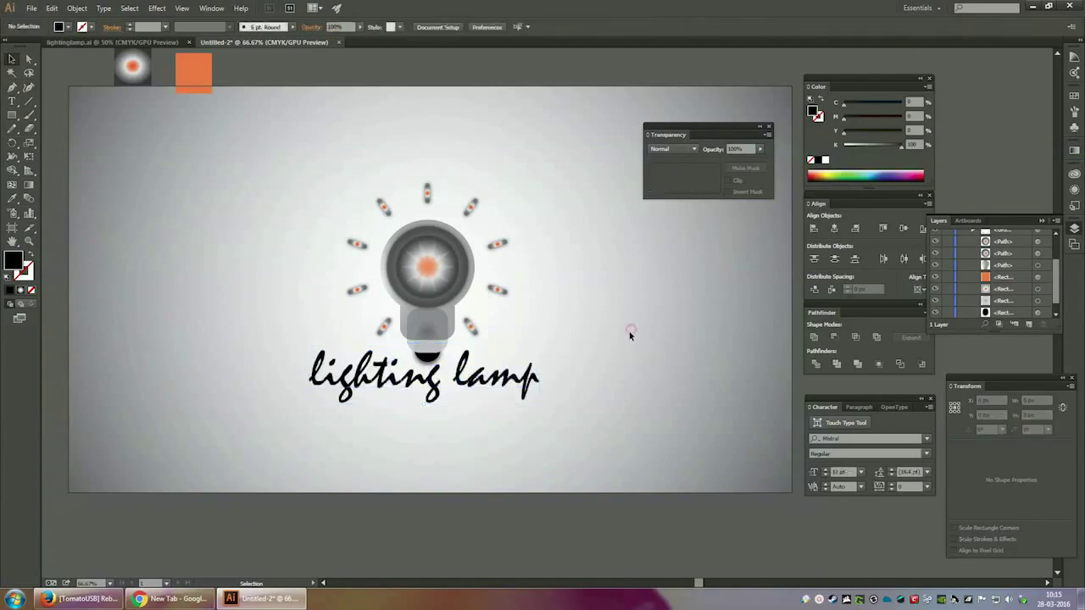